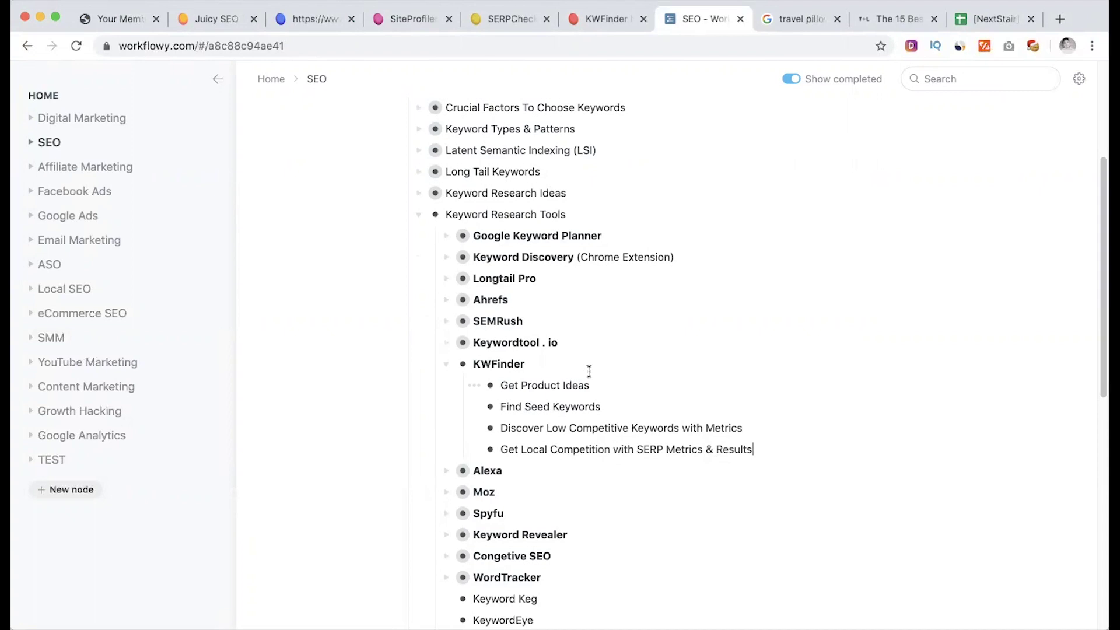
Leave the Workflowy SEO outline for the KWFinder 'travel pillow' keyword results.
{"action": "left_click", "coordinate": [606, 22]}
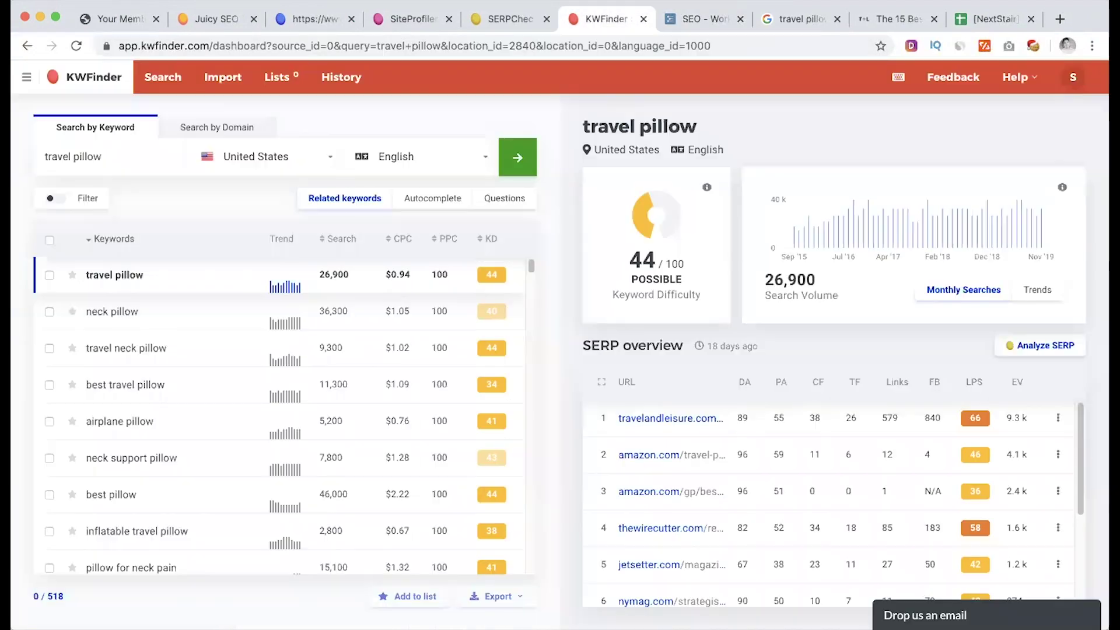
Review the Mangools overview, travel pillow results and SEO outline, ending on the keyword analysis spreadsheet.
{"action": "left_click", "coordinate": [211, 19]}
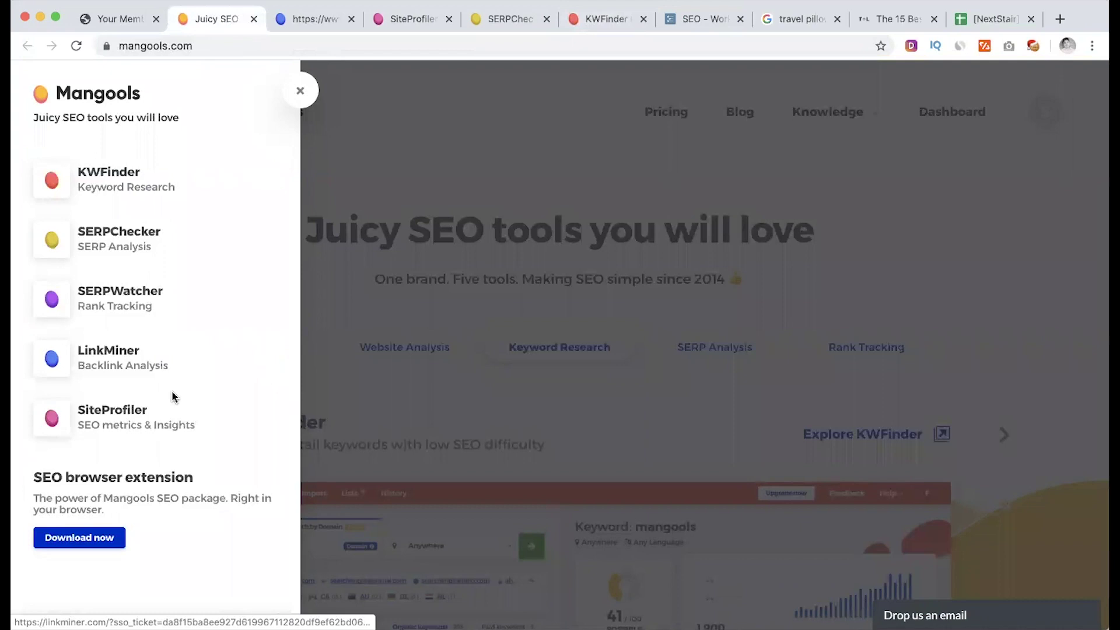
{"action": "left_click", "coordinate": [611, 17]}
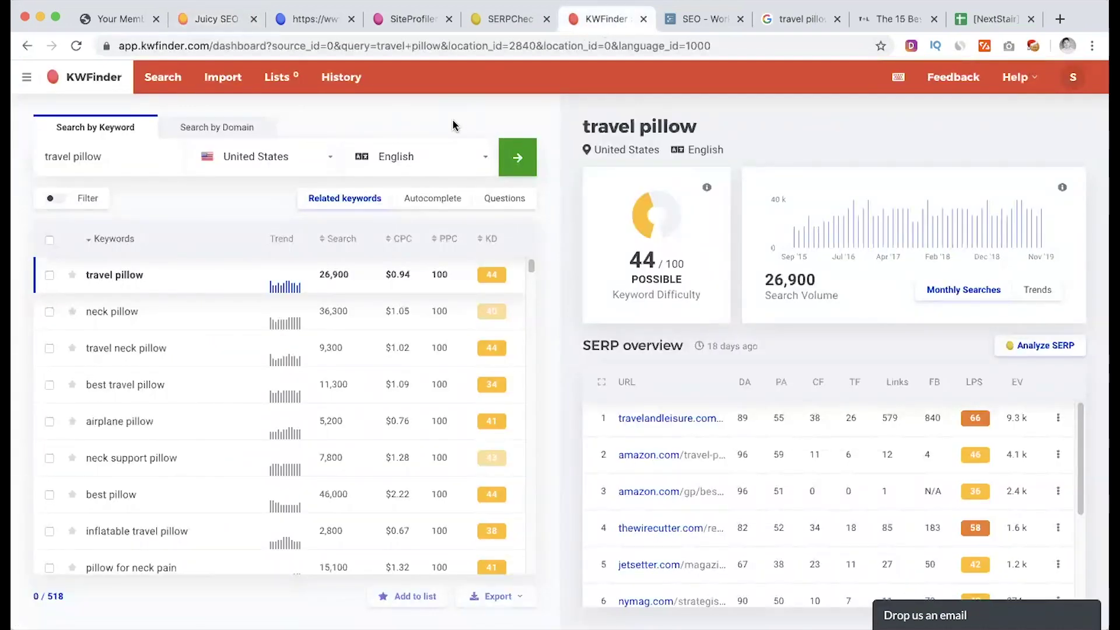
{"action": "triple_click", "coordinate": [117, 156]}
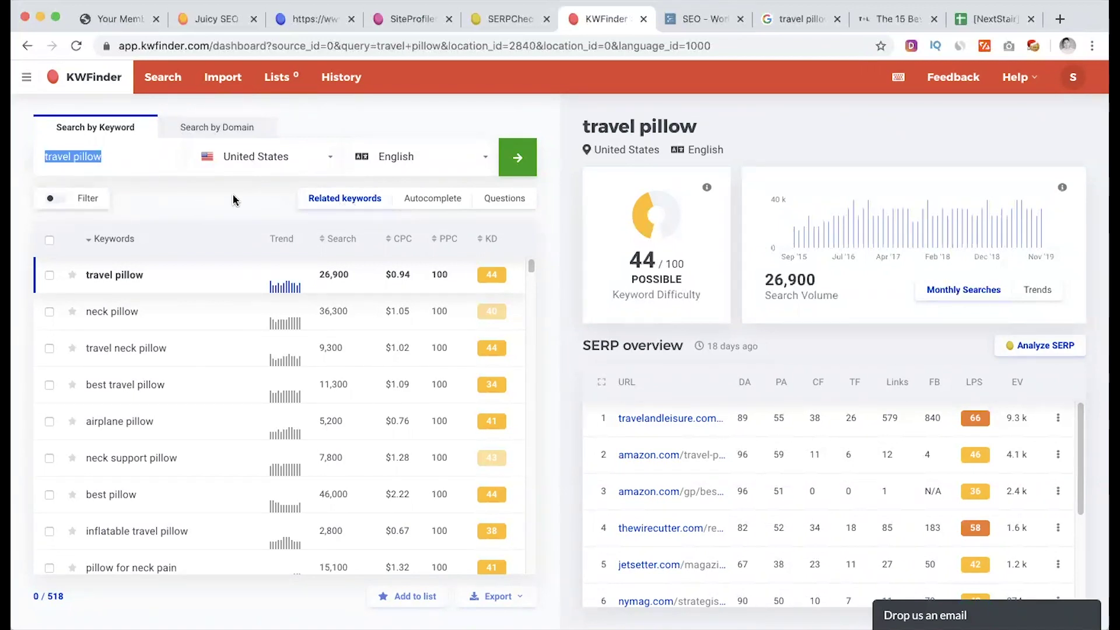
{"action": "left_click", "coordinate": [700, 22]}
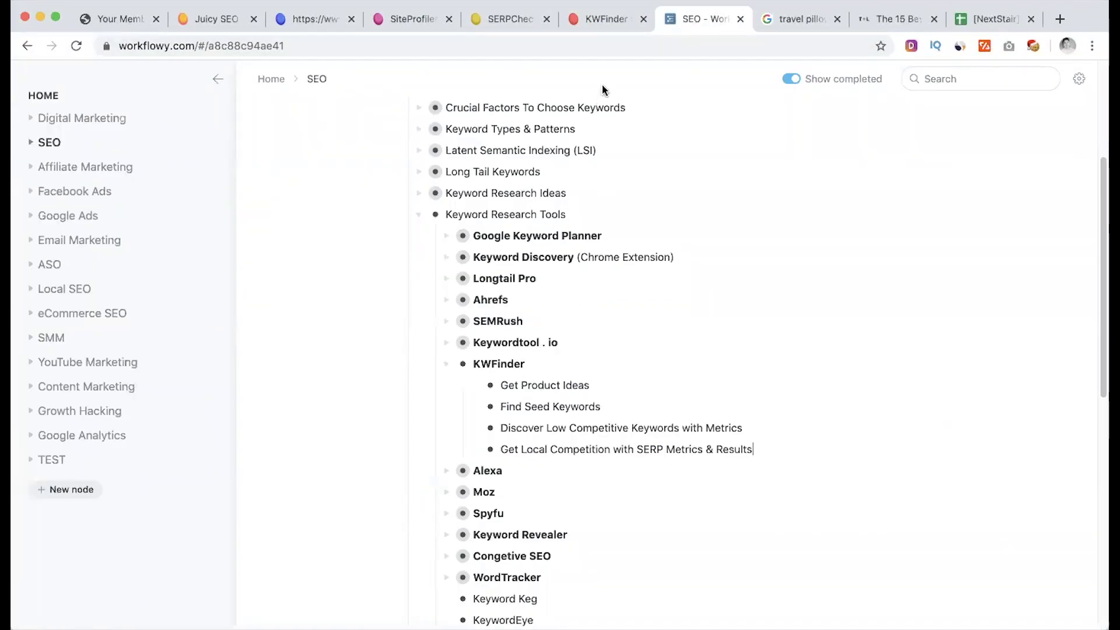
{"action": "left_click", "coordinate": [604, 19]}
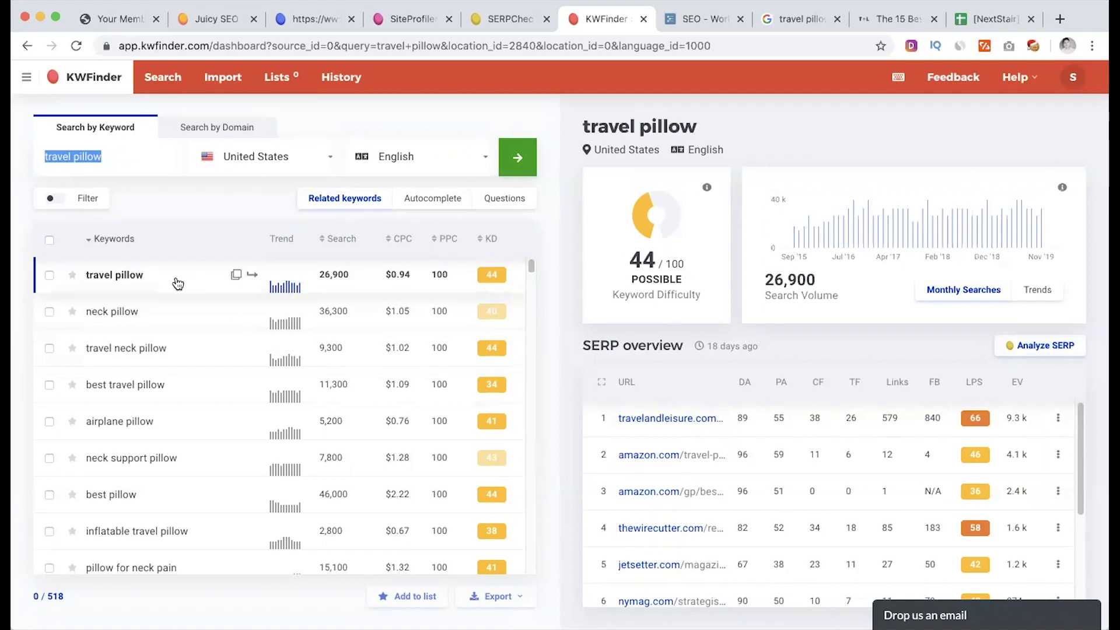
{"action": "left_click", "coordinate": [985, 19]}
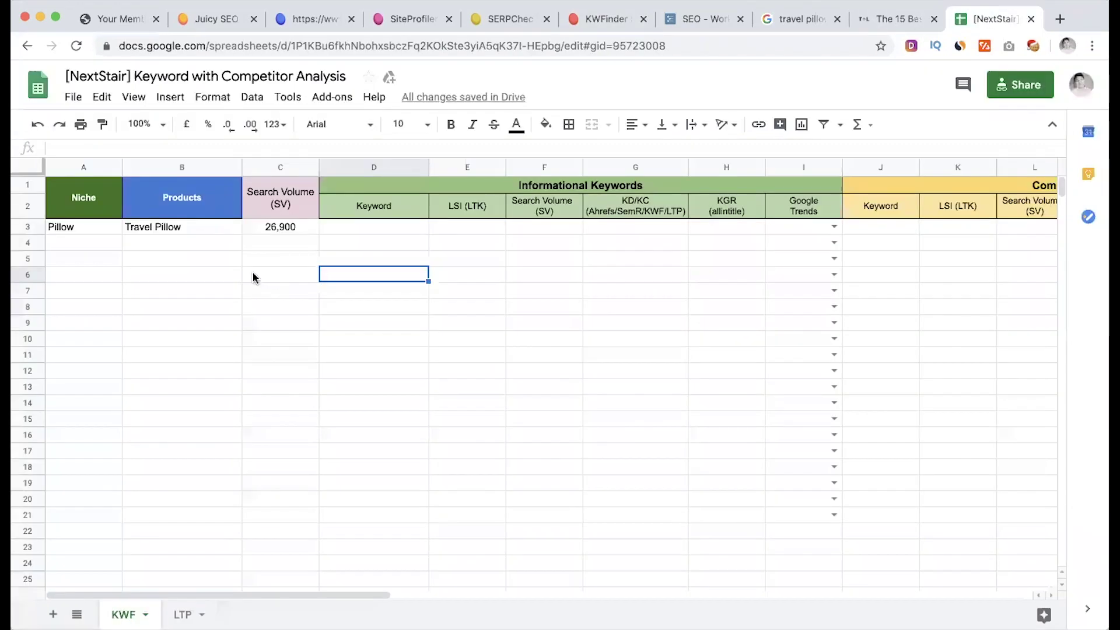
Move the KWFinder tab next to the spreadsheet and enter Neck Pillow in cell B4.
{"action": "left_click", "coordinate": [172, 251]}
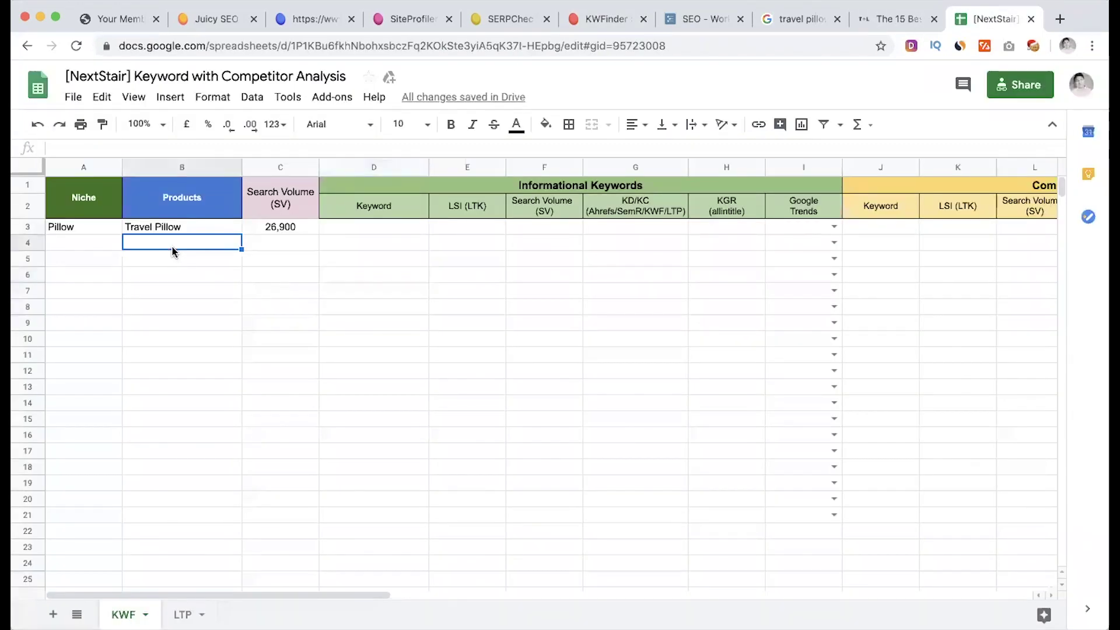
{"action": "left_click", "coordinate": [617, 22]}
{"action": "key", "text": "ctrl+shift+Page_Down"}
{"action": "key", "text": "ctrl+shift+Page_Down"}
{"action": "key", "text": "ctrl+shift+Page_Down"}
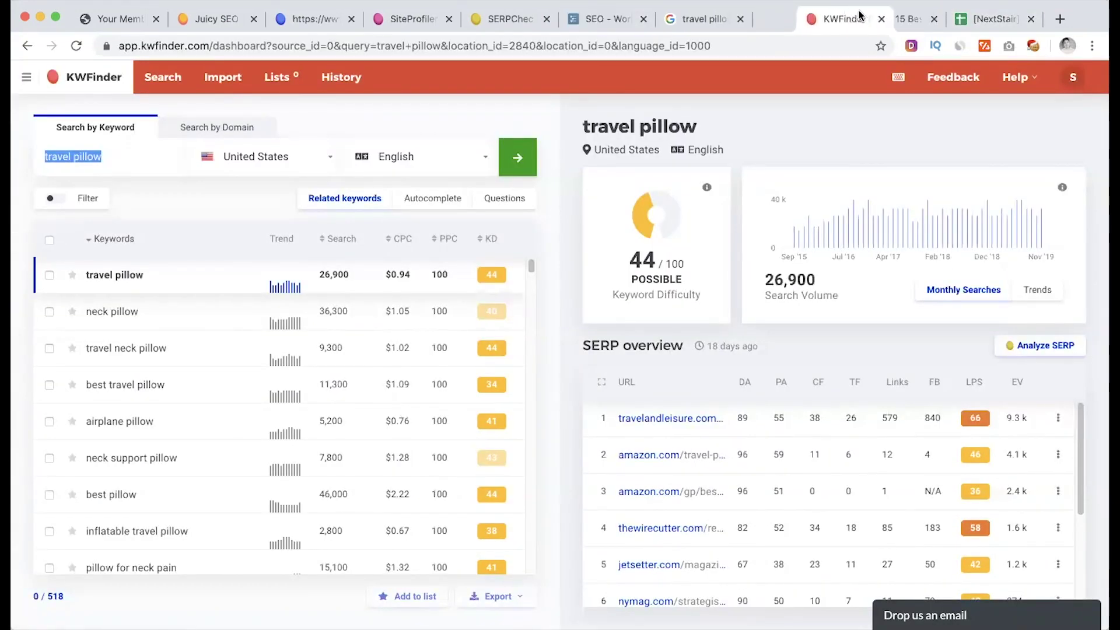
{"action": "left_click_drag", "start_coordinate": [623, 22], "coordinate": [783, 17]}
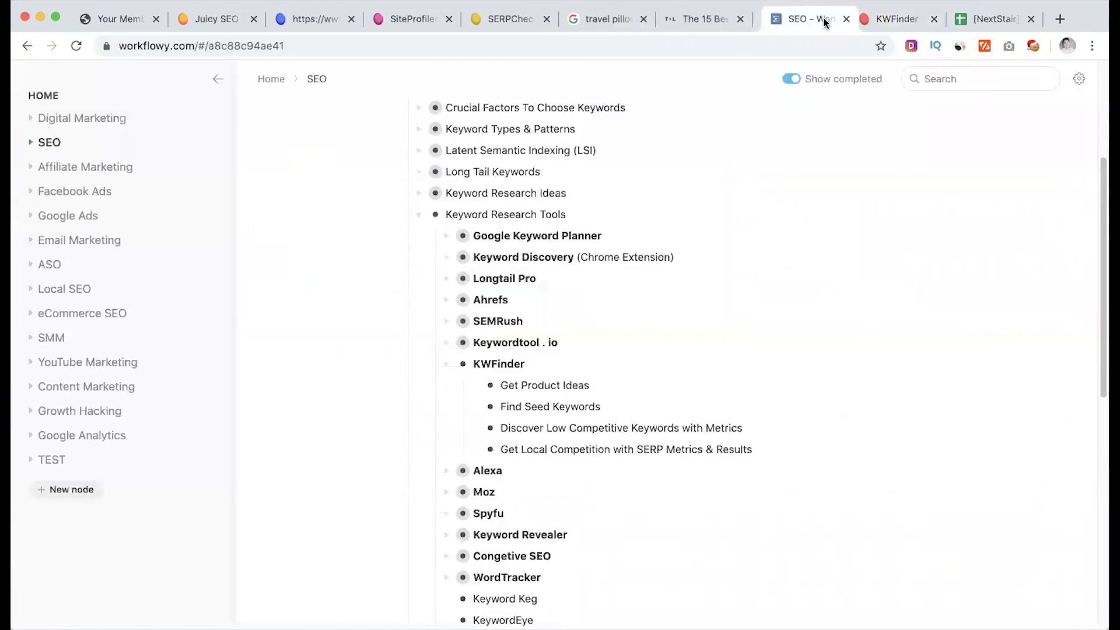
{"action": "left_click", "coordinate": [986, 16]}
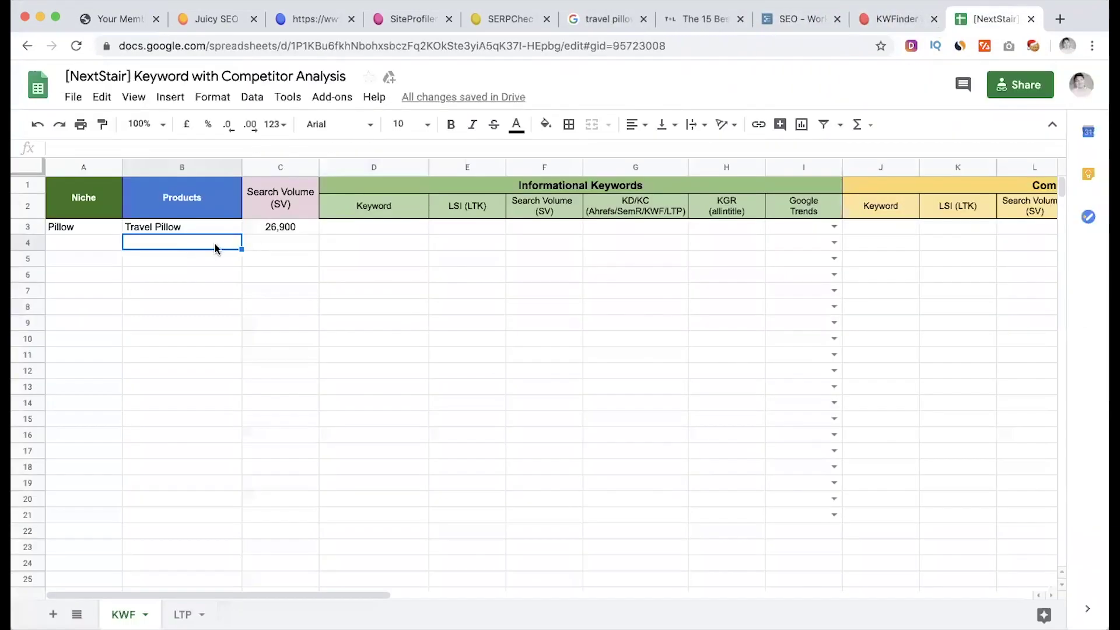
{"action": "type", "text": "Neck Pillow"}
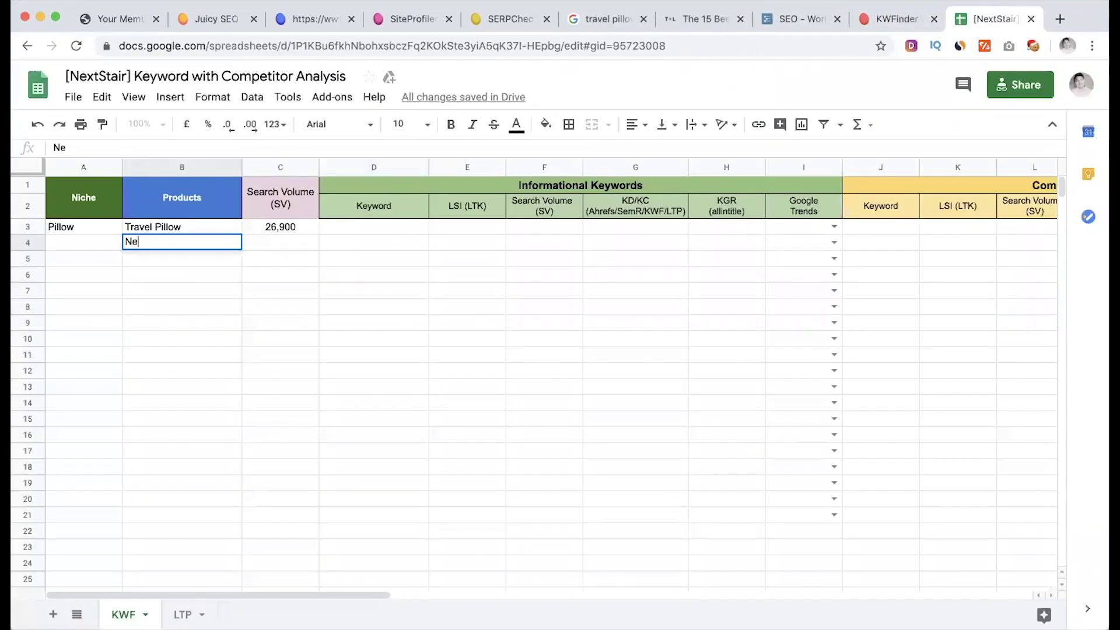
{"action": "key", "text": "Return"}
Add Airplane Pillow in B5, correcting the 'Airplace' typo.
{"action": "left_click", "coordinate": [898, 21]}
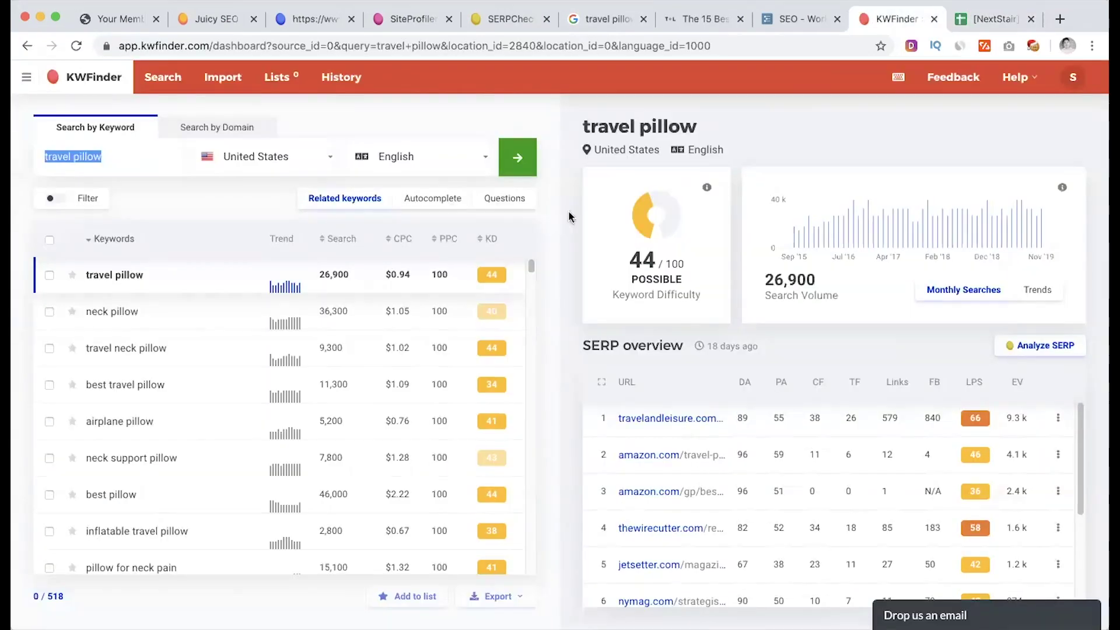
{"action": "left_click", "coordinate": [1002, 21]}
{"action": "type", "text": "Airplace Pillow"}
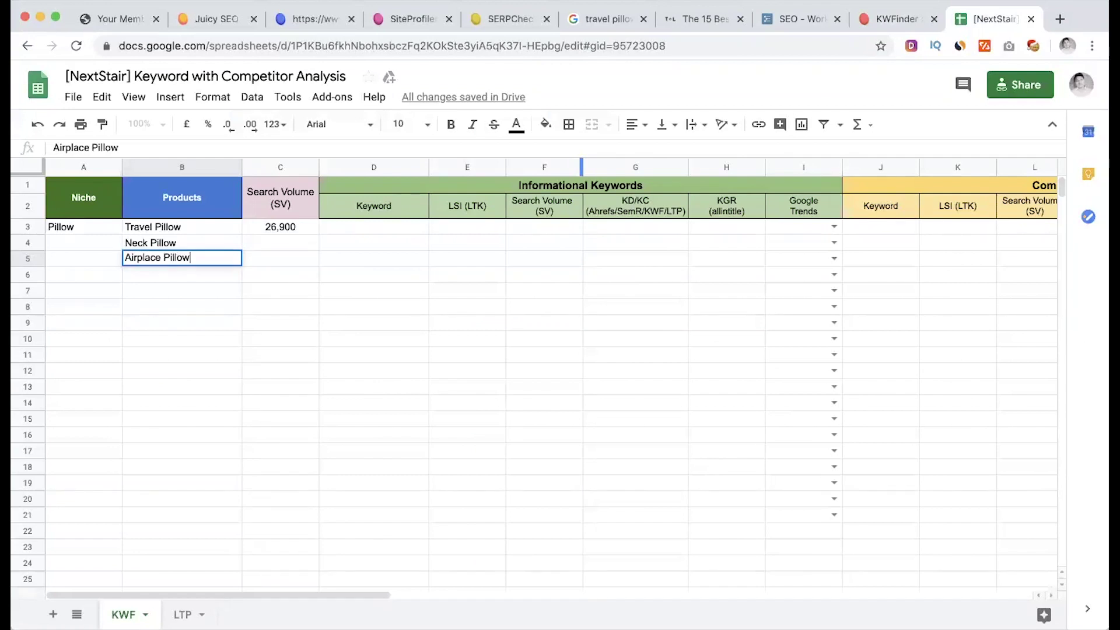
{"action": "key", "text": "Return"}
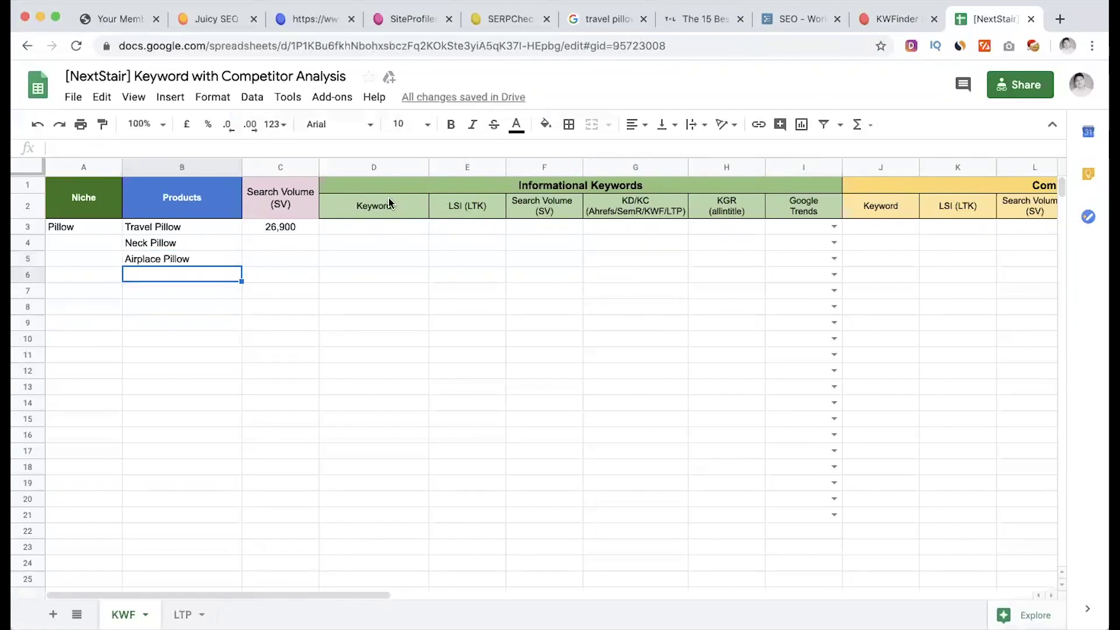
{"action": "left_click", "coordinate": [184, 258]}
{"action": "double_click", "coordinate": [159, 257]}
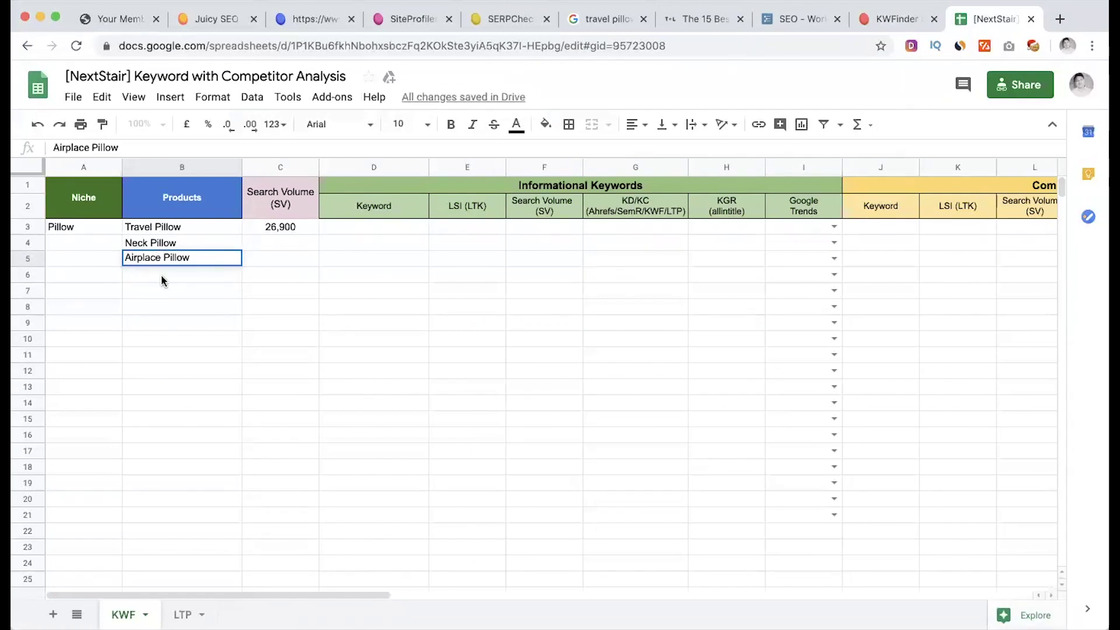
{"action": "key", "text": "BackSpace"}
{"action": "type", "text": "n"}
{"action": "key", "text": "Return"}
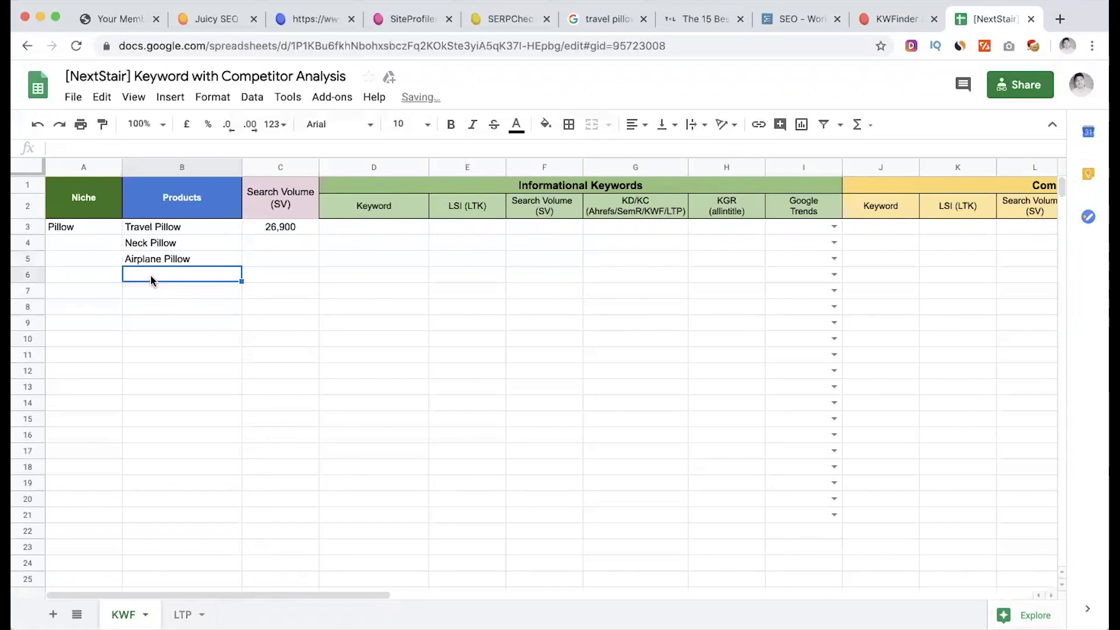
Scroll KWFinder's travel pillow related keywords past travel cushion and plane pillow.
{"action": "left_click", "coordinate": [899, 18]}
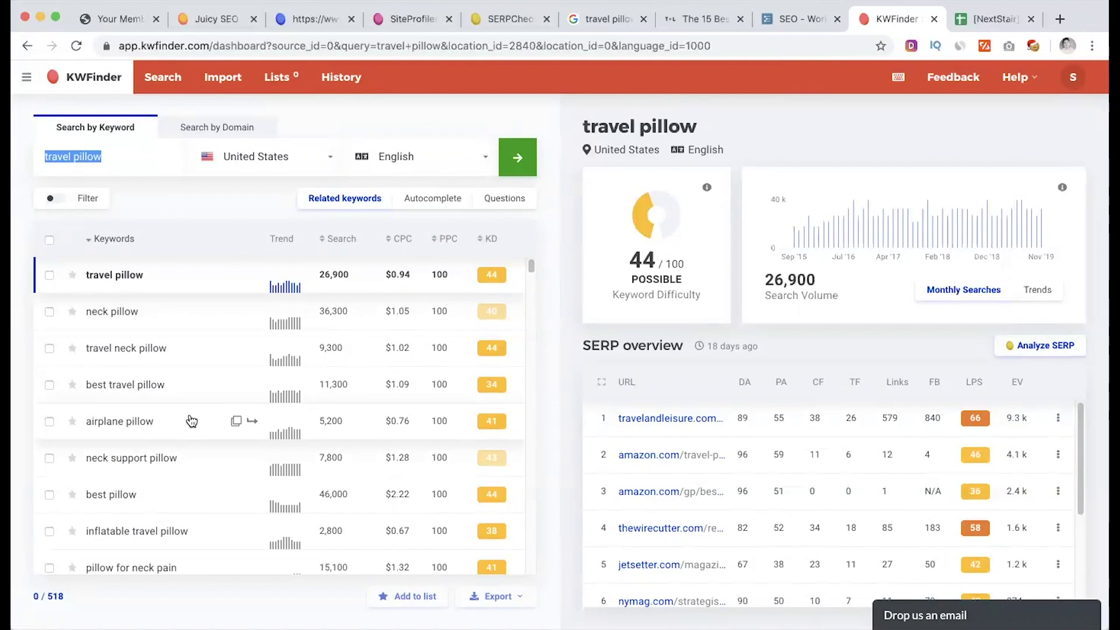
{"action": "scroll", "coordinate": [191, 421], "scroll_direction": "down", "scroll_amount": 1}
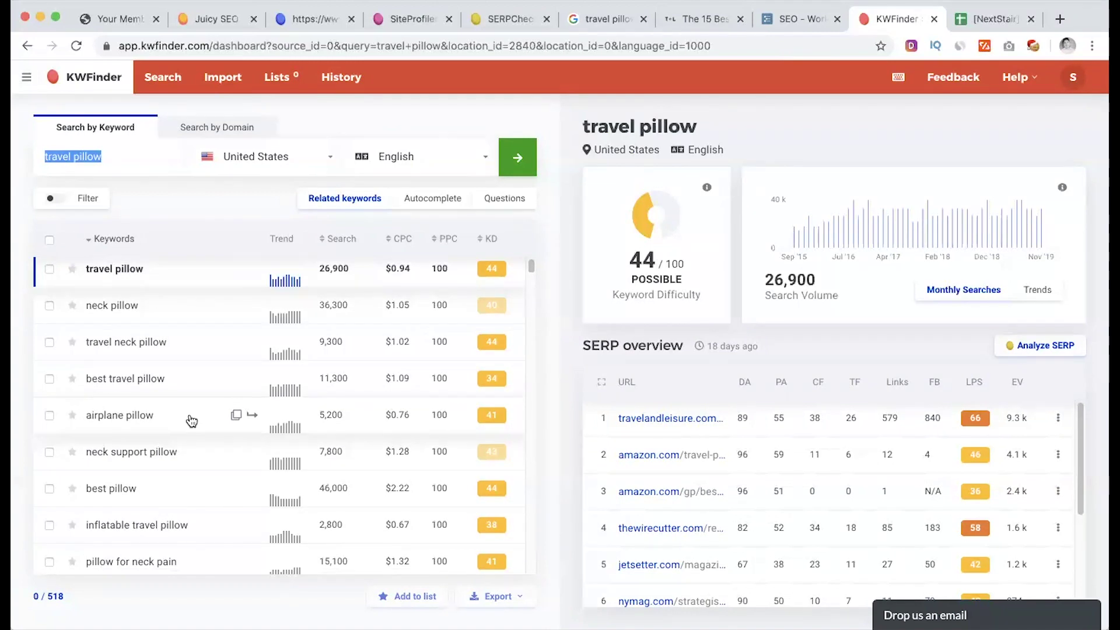
{"action": "scroll", "coordinate": [191, 420], "scroll_direction": "down", "scroll_amount": 1}
{"action": "scroll", "coordinate": [191, 420], "scroll_direction": "down", "scroll_amount": 1}
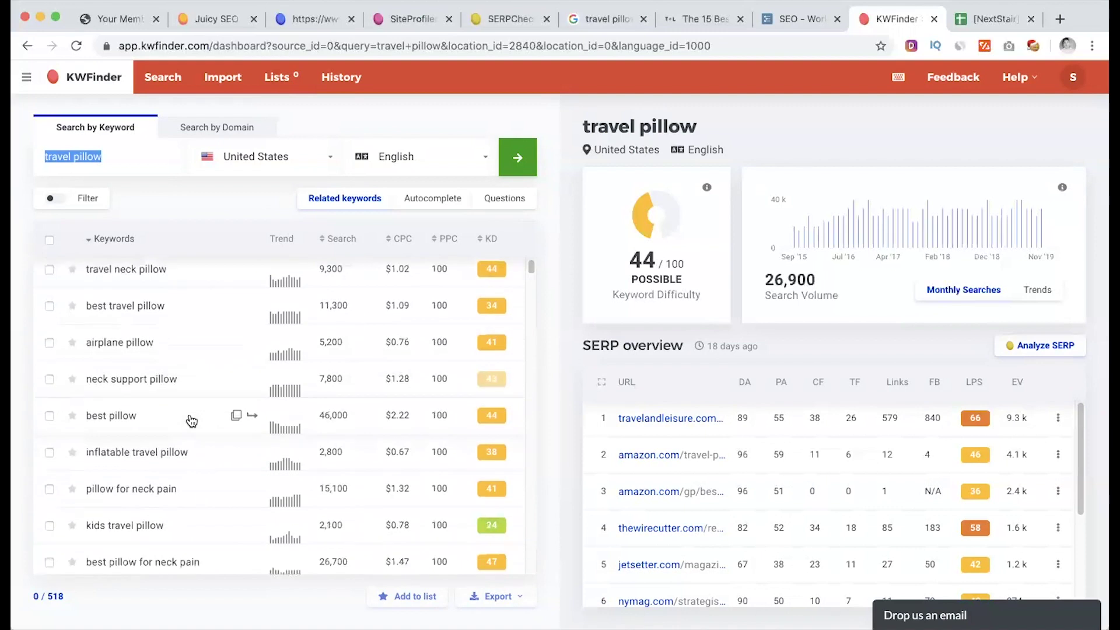
{"action": "scroll", "coordinate": [192, 420], "scroll_direction": "down", "scroll_amount": 3}
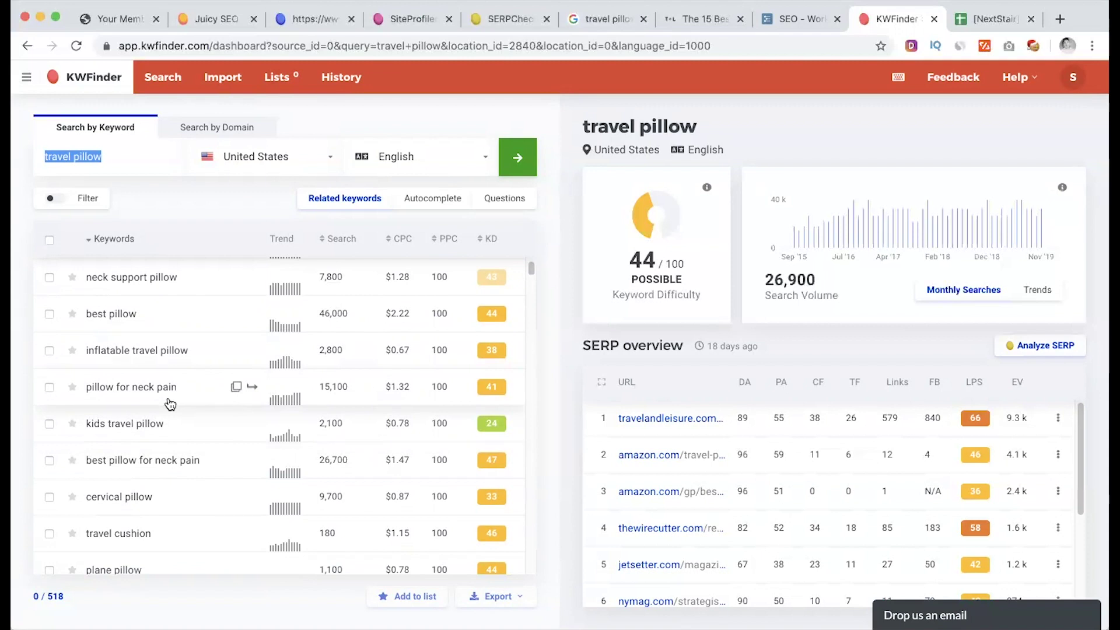
{"action": "scroll", "coordinate": [168, 403], "scroll_direction": "down", "scroll_amount": 3}
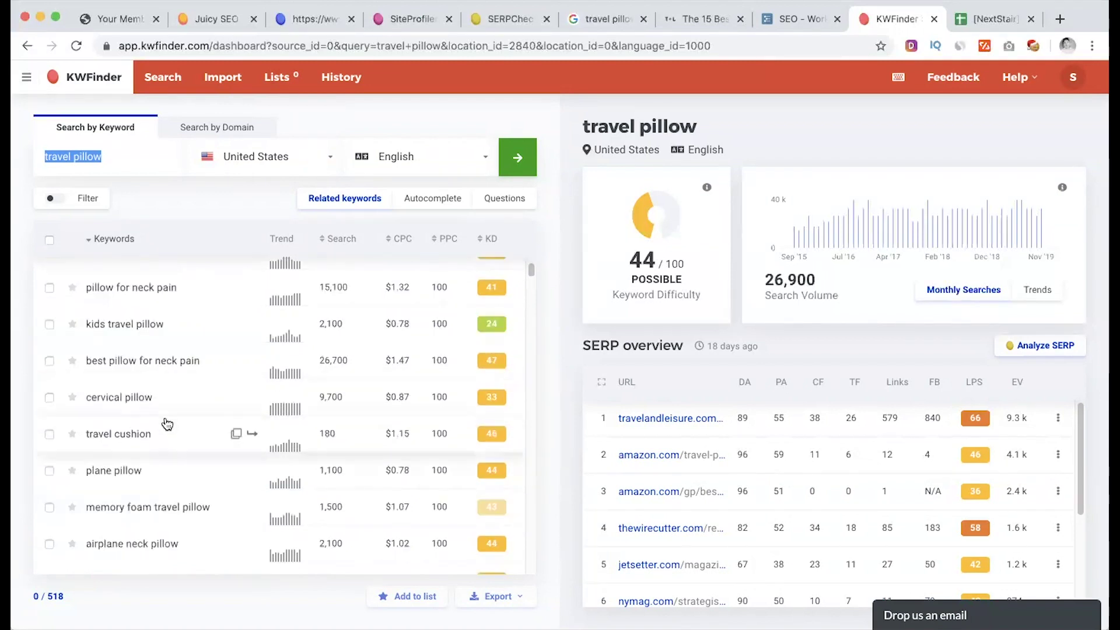
{"action": "scroll", "coordinate": [175, 408], "scroll_direction": "down", "scroll_amount": 1}
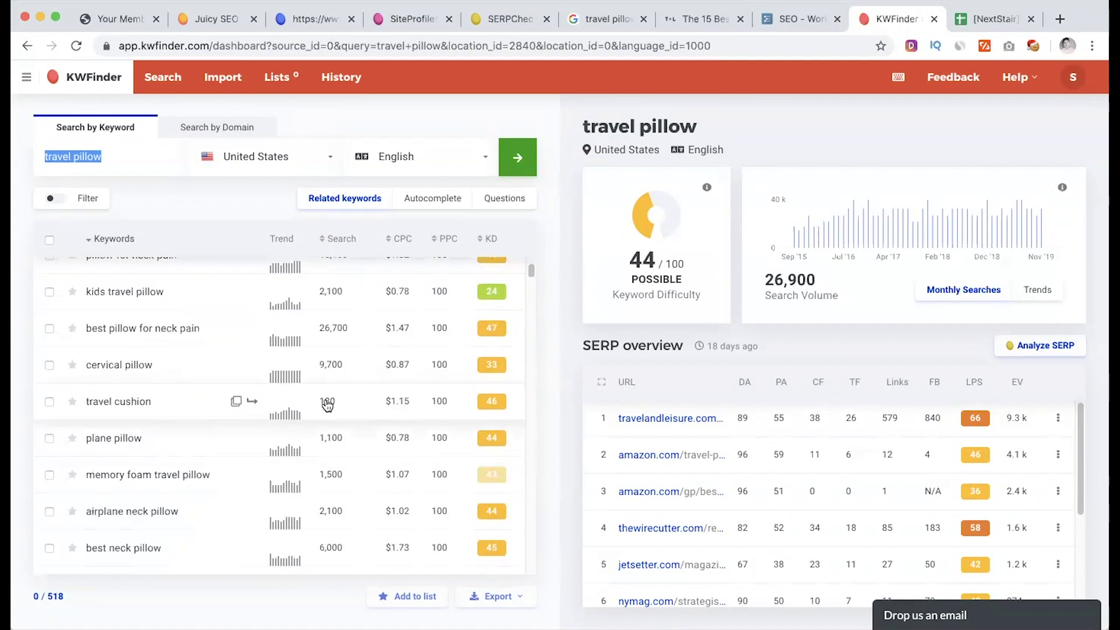
Type Travel Cushion into the product column and scan further down KWFinder's related keywords.
{"action": "left_click", "coordinate": [992, 19]}
{"action": "type", "text": "Travel vel"}
{"action": "type", "text": "el "}
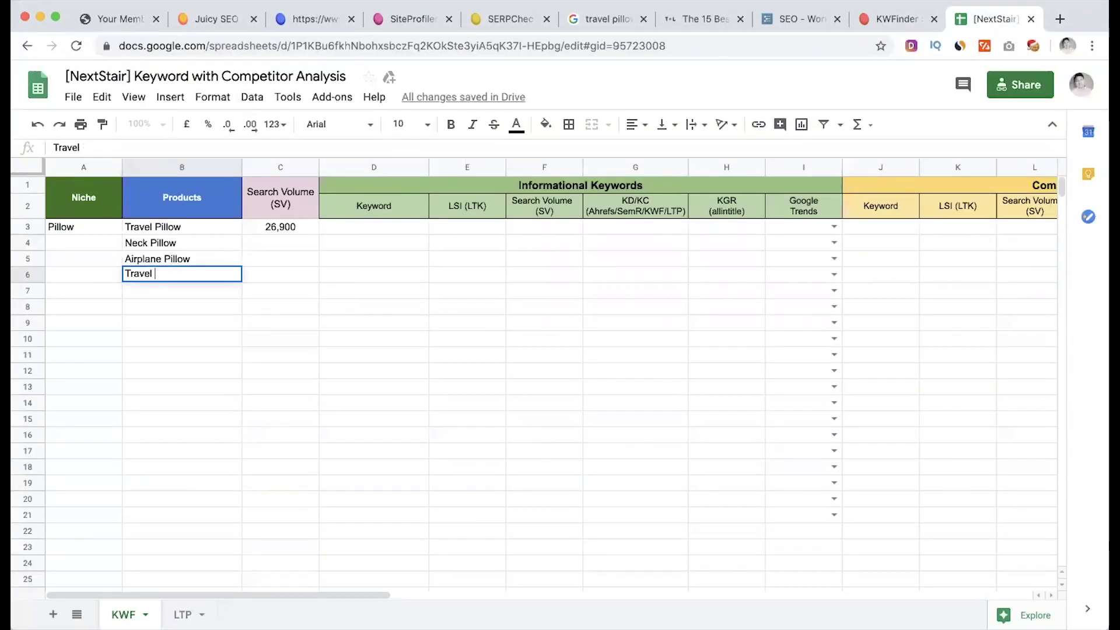
{"action": "type", "text": "Cus"}
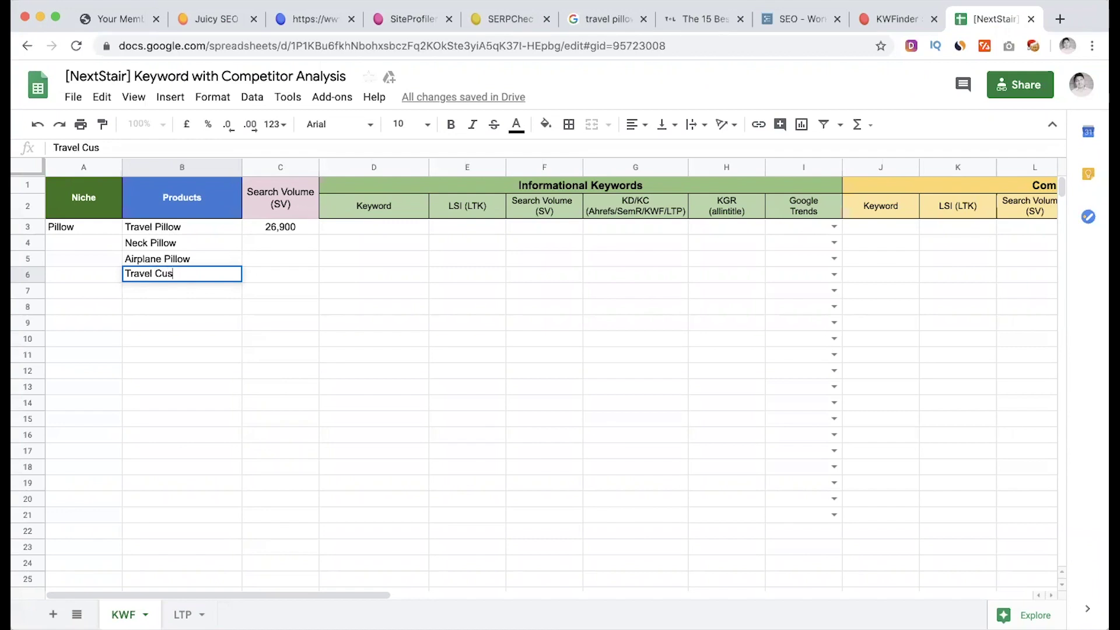
{"action": "key", "text": "ctrl+shift+Tab"}
{"action": "scroll", "coordinate": [210, 401], "scroll_direction": "down", "scroll_amount": 5}
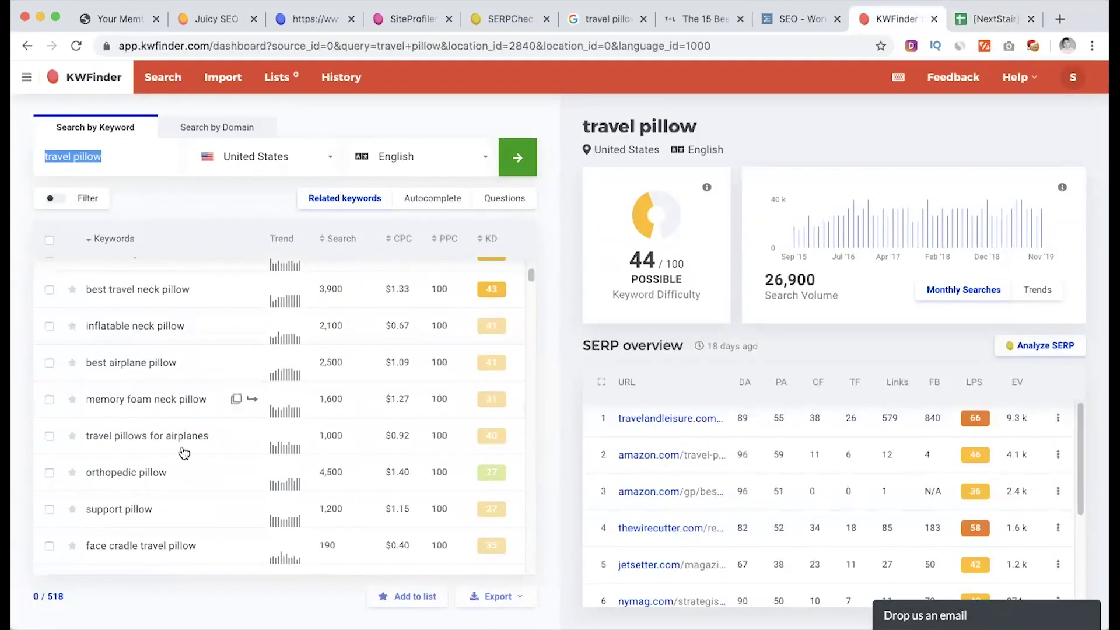
{"action": "key", "text": "ctrl+Tab"}
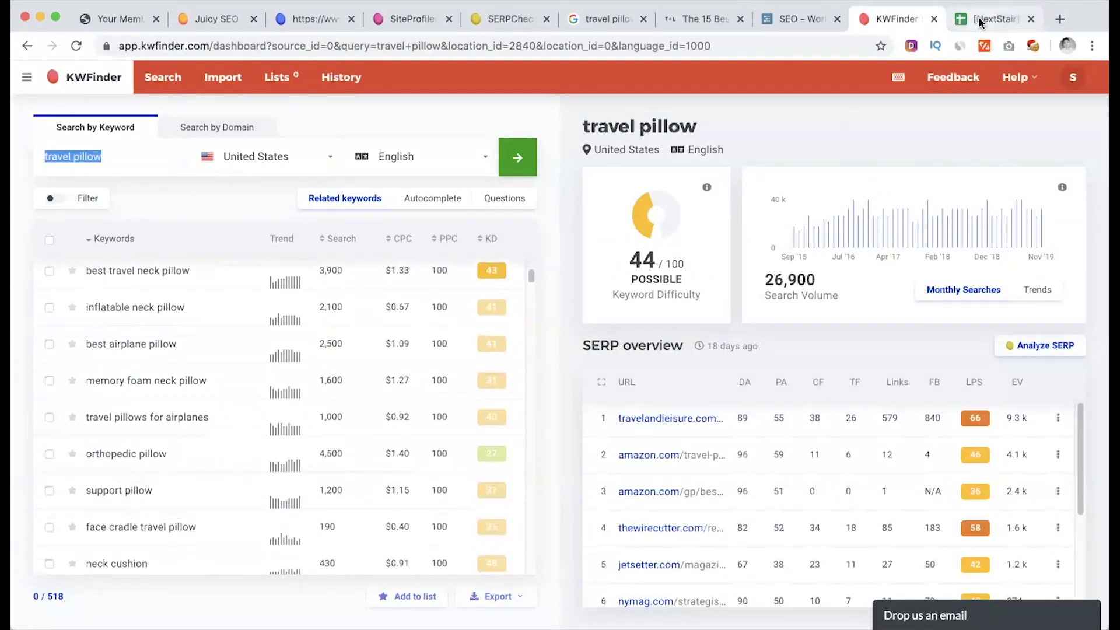
{"action": "key", "text": "ctrl+shift+Tab"}
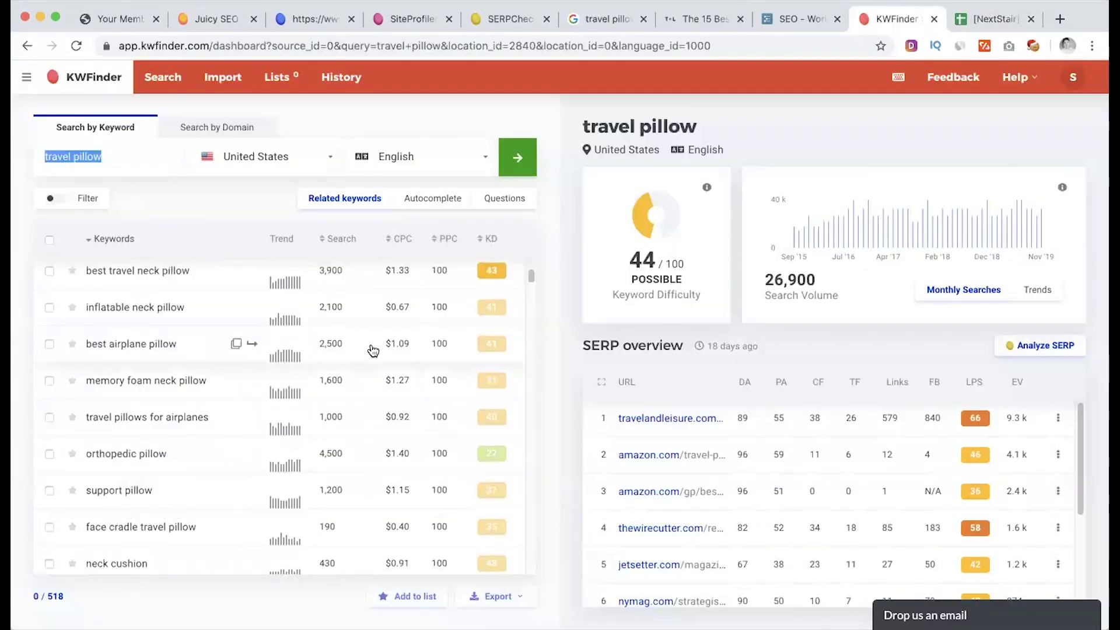
{"action": "scroll", "coordinate": [252, 471], "scroll_direction": "down", "scroll_amount": 4}
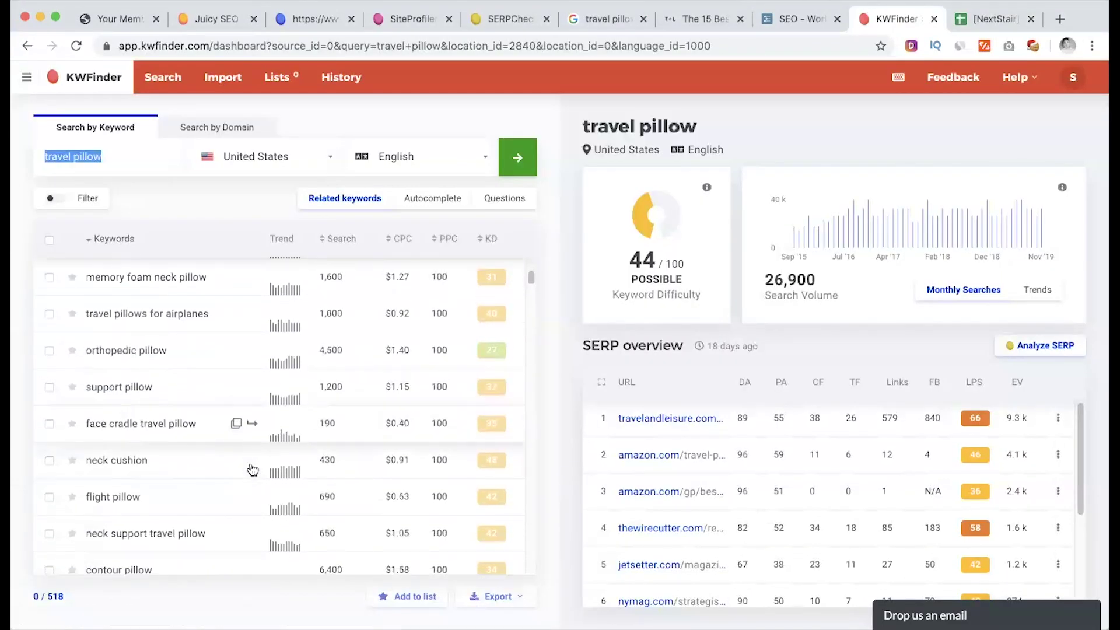
{"action": "scroll", "coordinate": [252, 470], "scroll_direction": "down", "scroll_amount": 1}
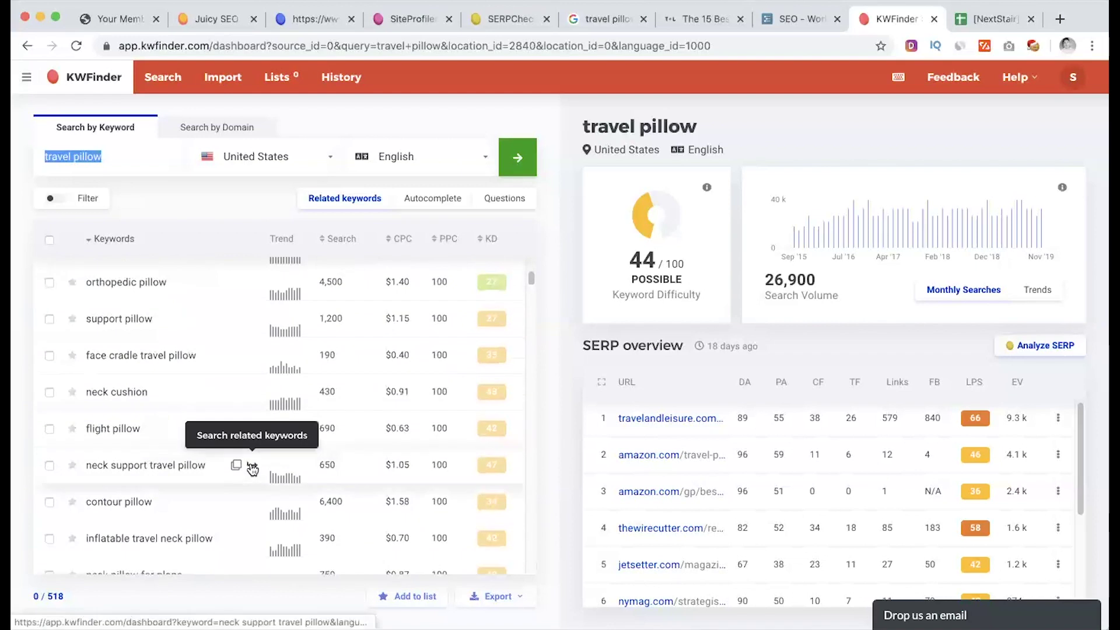
{"action": "scroll", "coordinate": [251, 478], "scroll_direction": "down", "scroll_amount": 10}
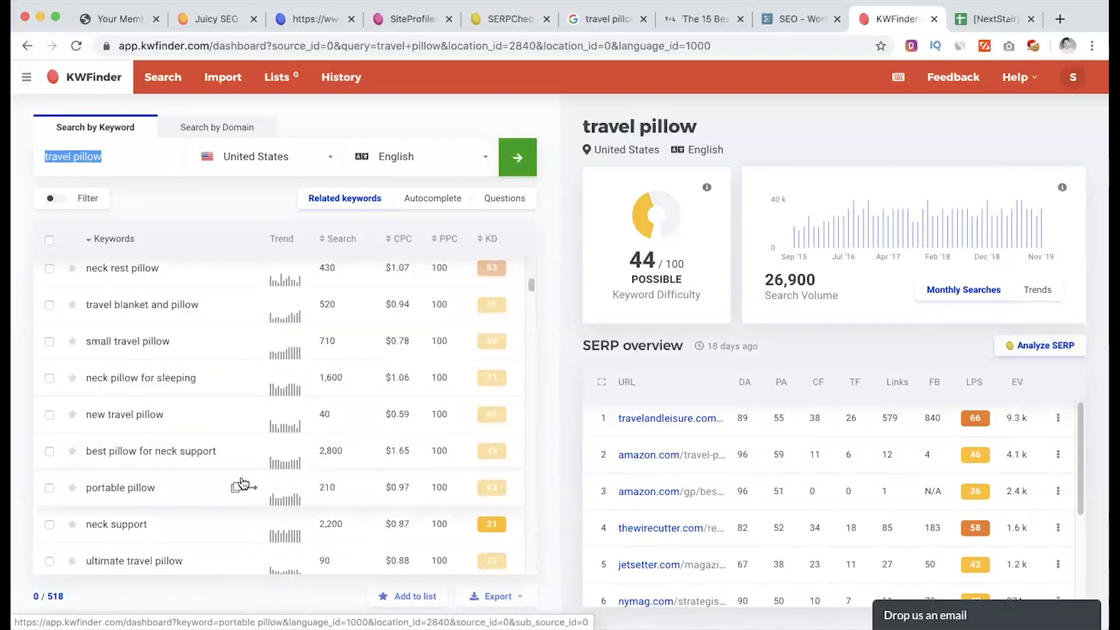
{"action": "scroll", "coordinate": [234, 464], "scroll_direction": "down", "scroll_amount": 2}
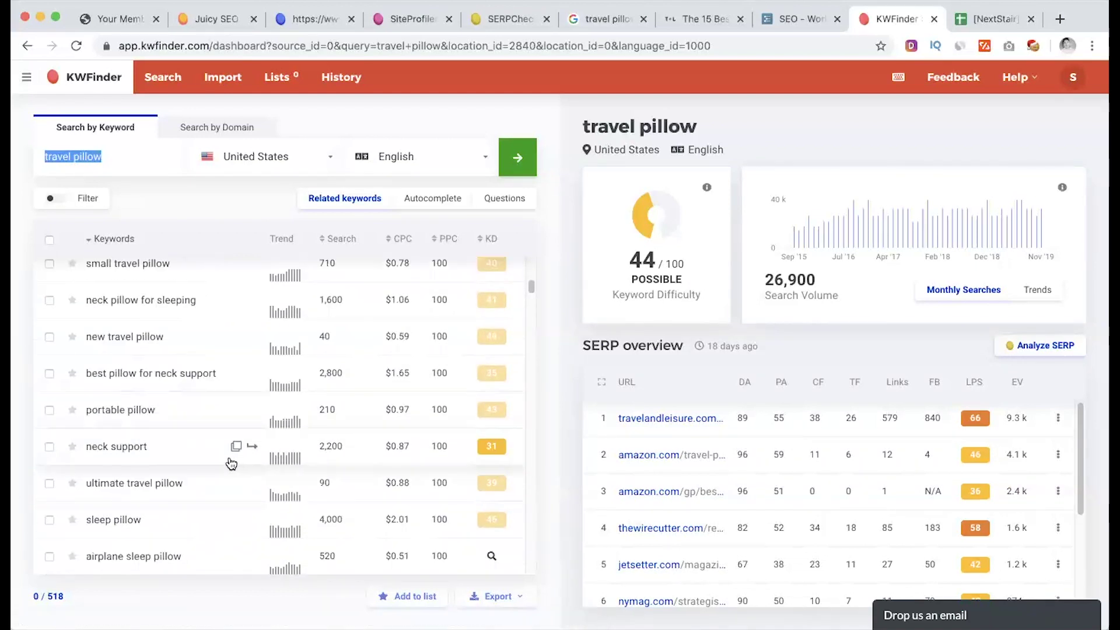
{"action": "scroll", "coordinate": [233, 466], "scroll_direction": "down", "scroll_amount": 1}
Enter Sleep Pillow in B9 and select the product names B3:B9.
{"action": "left_click", "coordinate": [986, 23]}
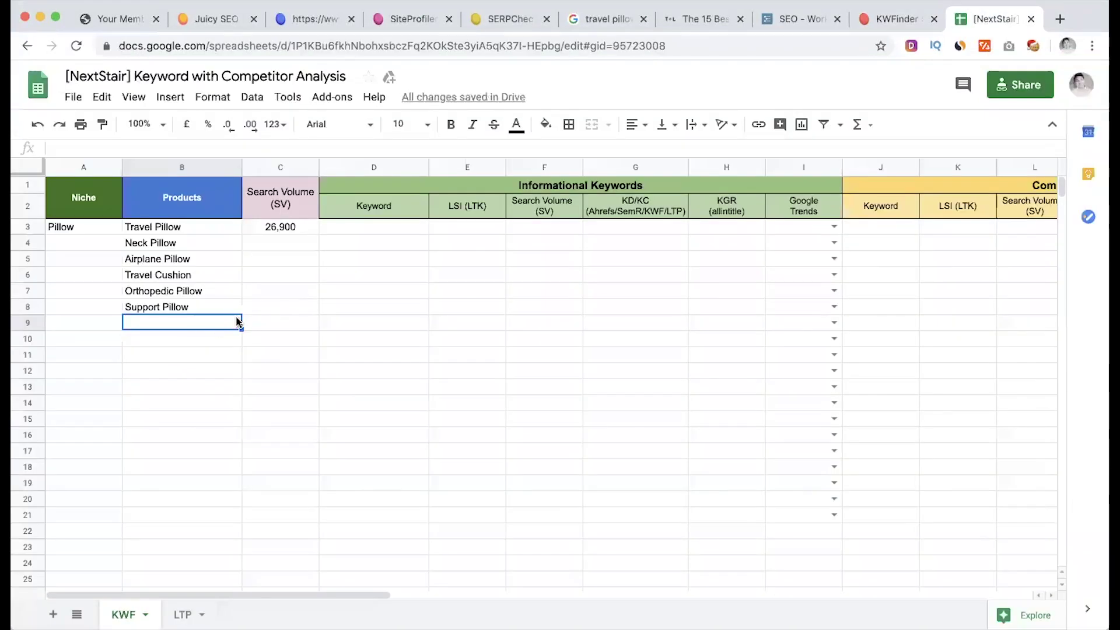
{"action": "type", "text": "Sl"}
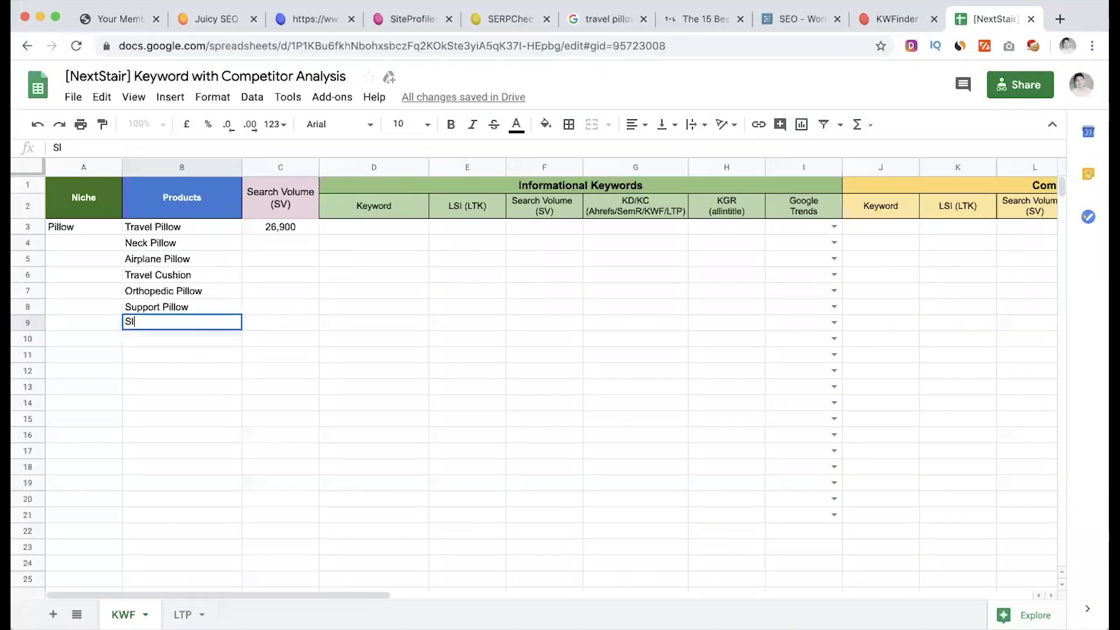
{"action": "type", "text": "eep Pillow"}
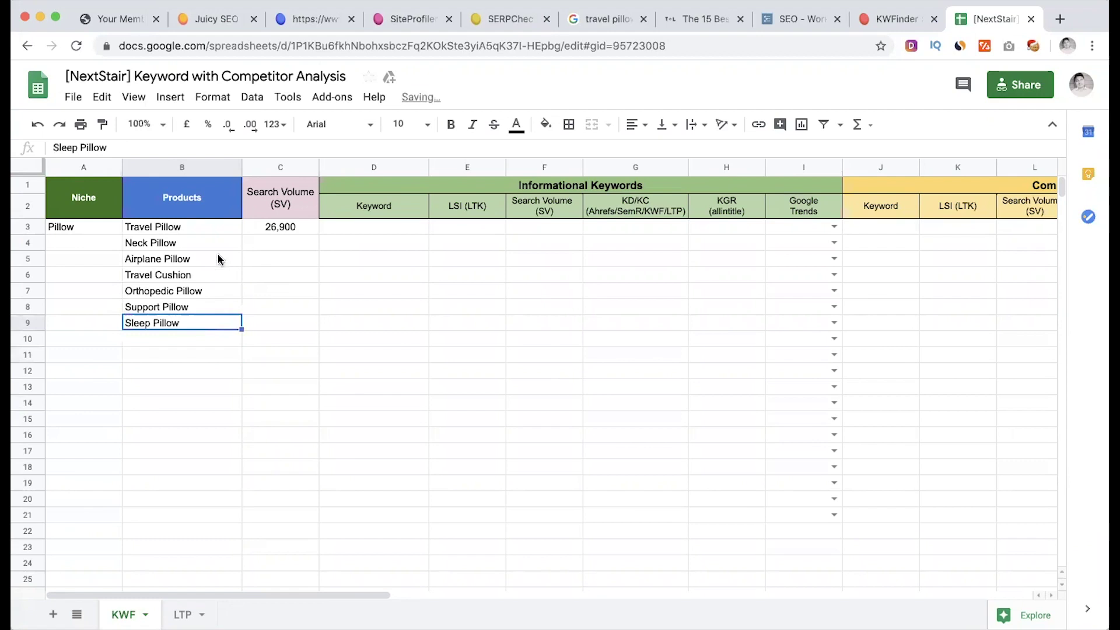
{"action": "left_click_drag", "start_coordinate": [194, 229], "coordinate": [200, 325]}
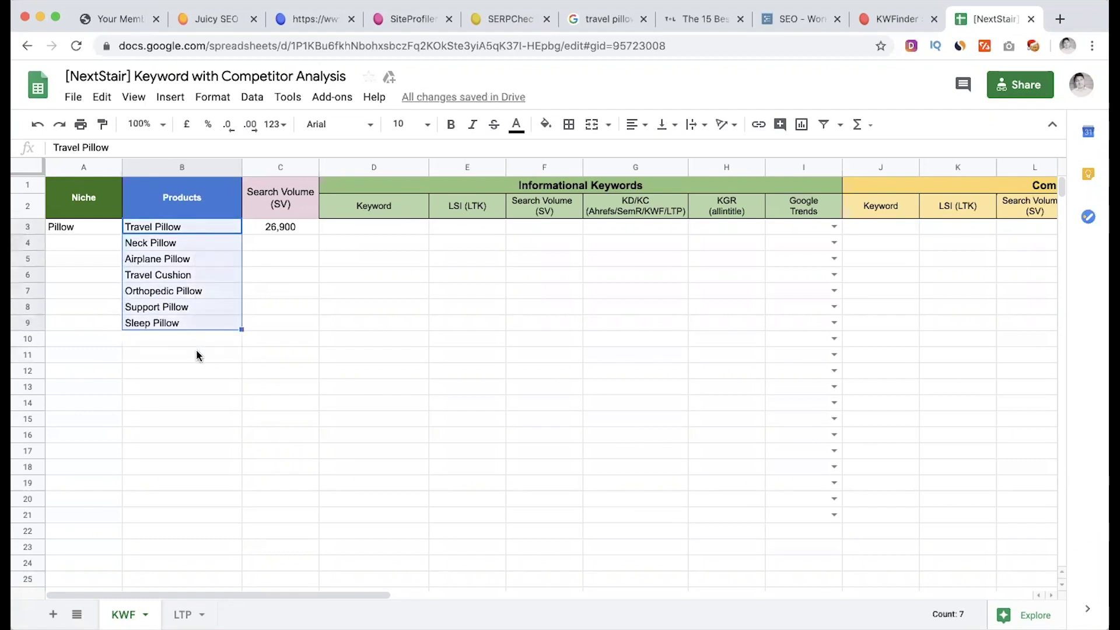
{"action": "left_click", "coordinate": [381, 290]}
Scroll through KWFinder's related travel pillow keywords, then return to the seven-product spreadsheet.
{"action": "left_click", "coordinate": [894, 18]}
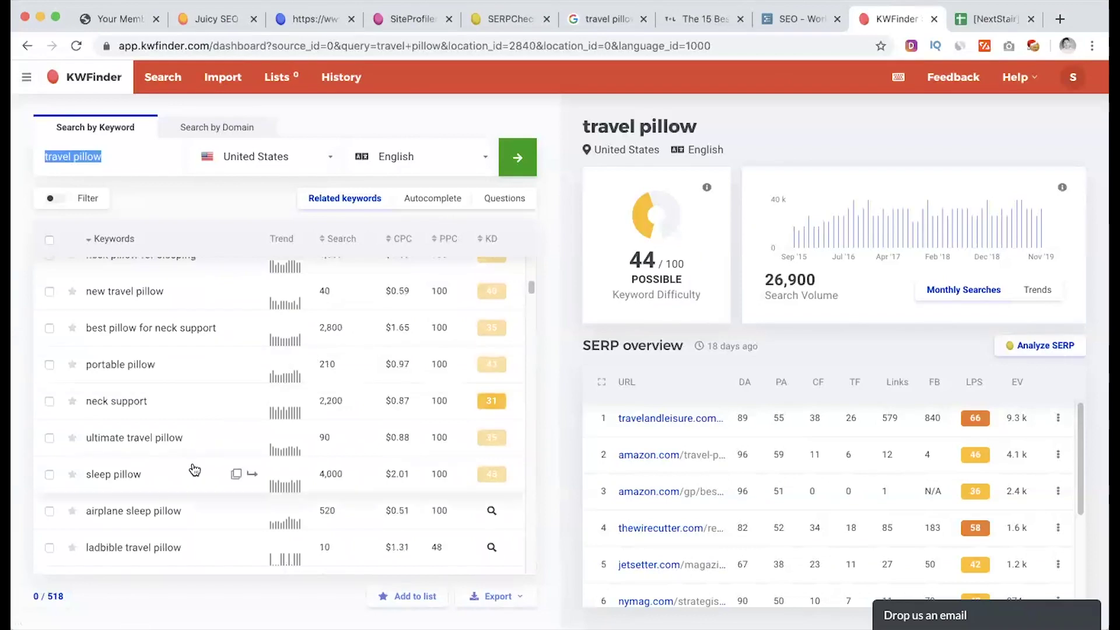
{"action": "scroll", "coordinate": [193, 466], "scroll_direction": "down", "scroll_amount": 1}
{"action": "scroll", "coordinate": [194, 470], "scroll_direction": "down", "scroll_amount": 2}
{"action": "scroll", "coordinate": [194, 470], "scroll_direction": "down", "scroll_amount": 5}
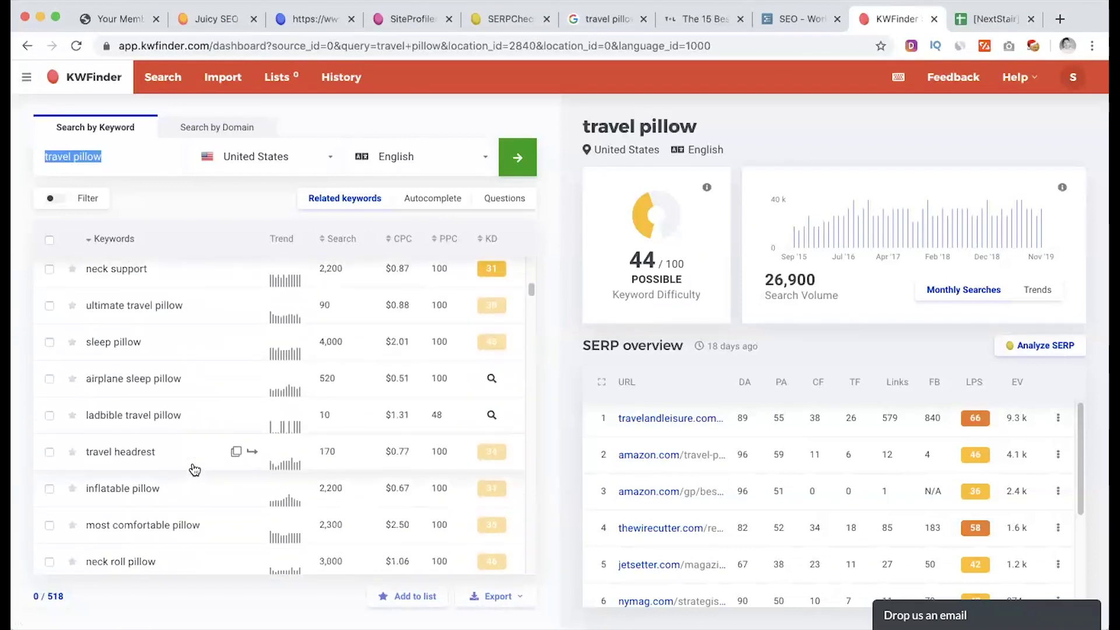
{"action": "scroll", "coordinate": [194, 469], "scroll_direction": "down", "scroll_amount": 1}
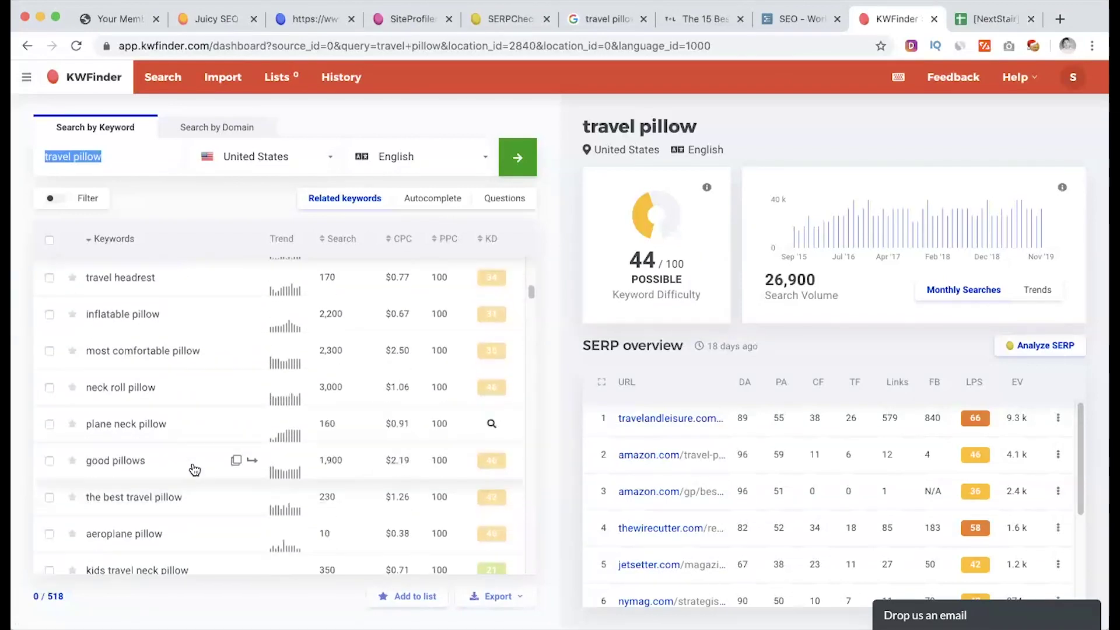
{"action": "scroll", "coordinate": [194, 469], "scroll_direction": "down", "scroll_amount": 1}
{"action": "scroll", "coordinate": [193, 469], "scroll_direction": "up", "scroll_amount": 12}
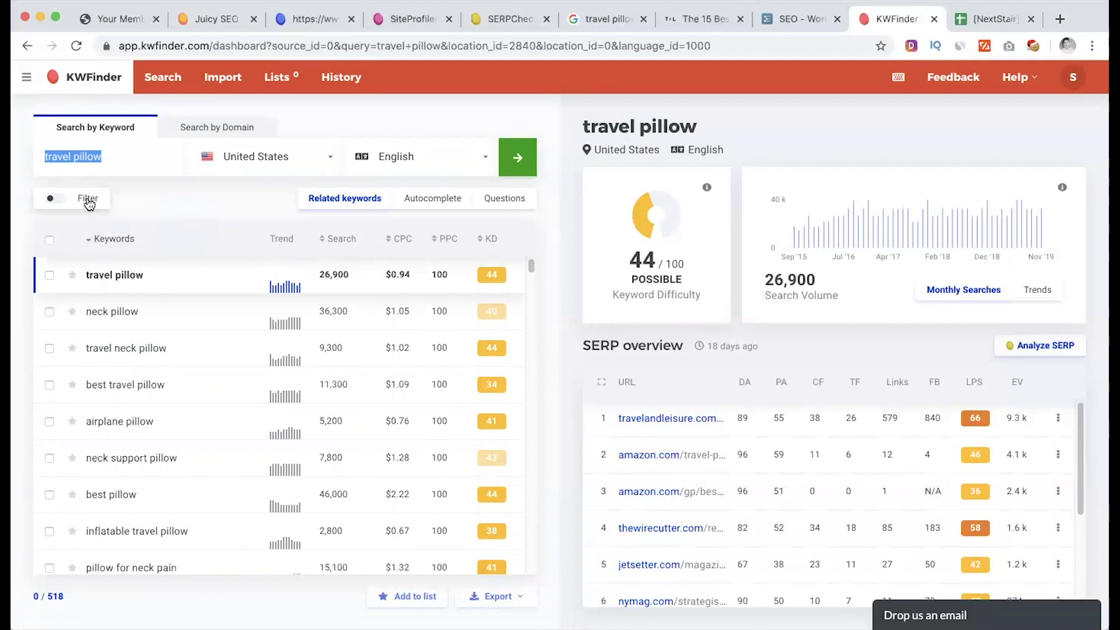
{"action": "left_click", "coordinate": [979, 19]}
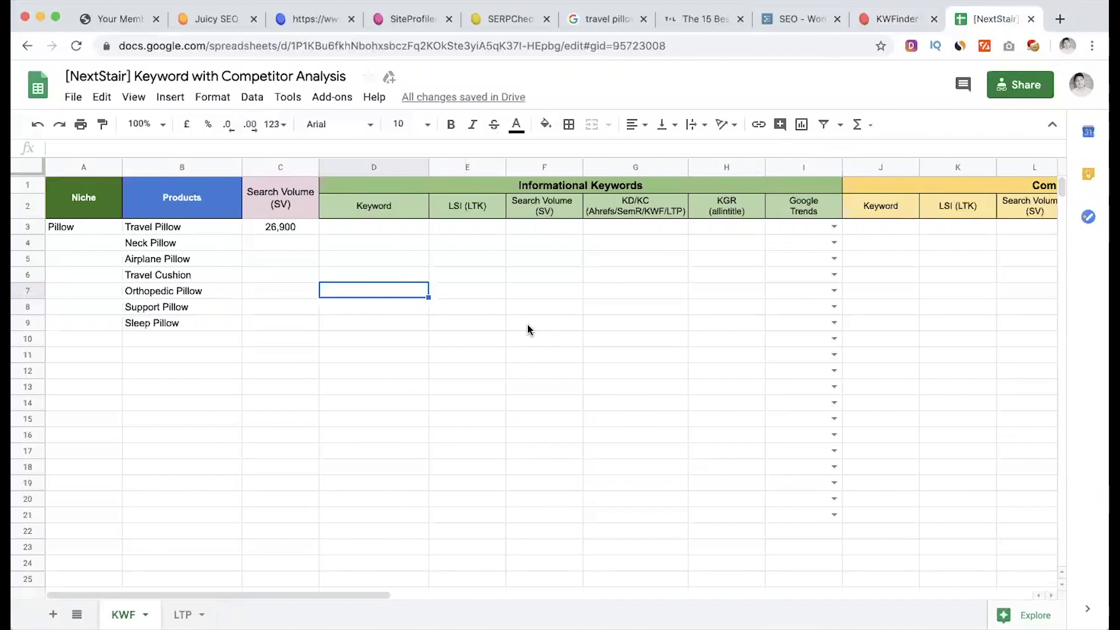
Check the Informational and Commercial Keywords headers, then return to the KWFinder travel pillow results.
{"action": "left_click", "coordinate": [663, 191]}
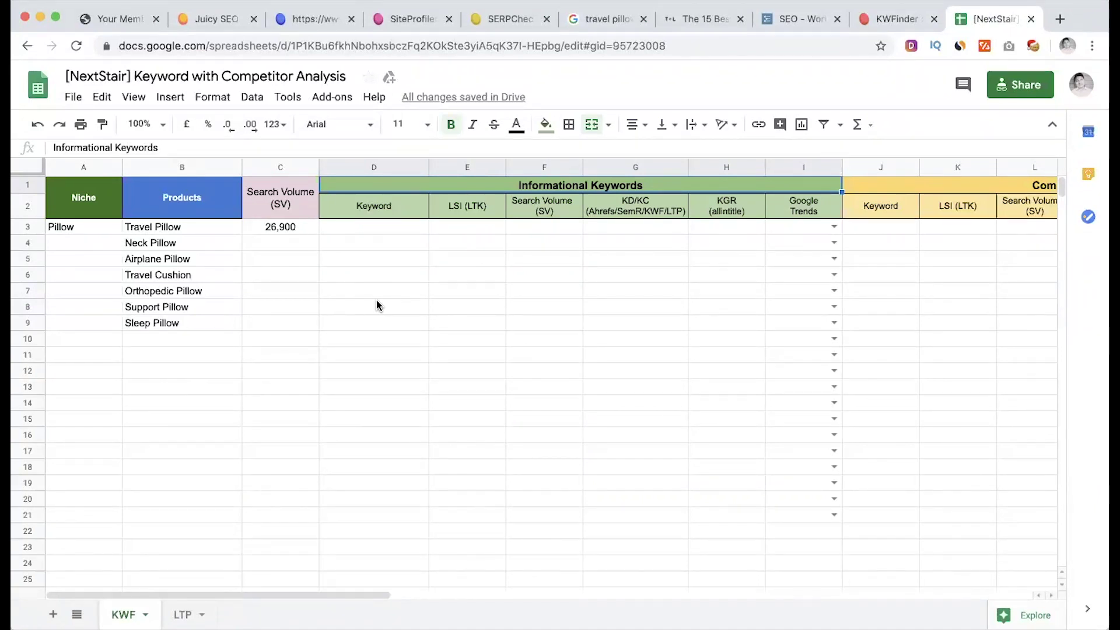
{"action": "left_click", "coordinate": [901, 187]}
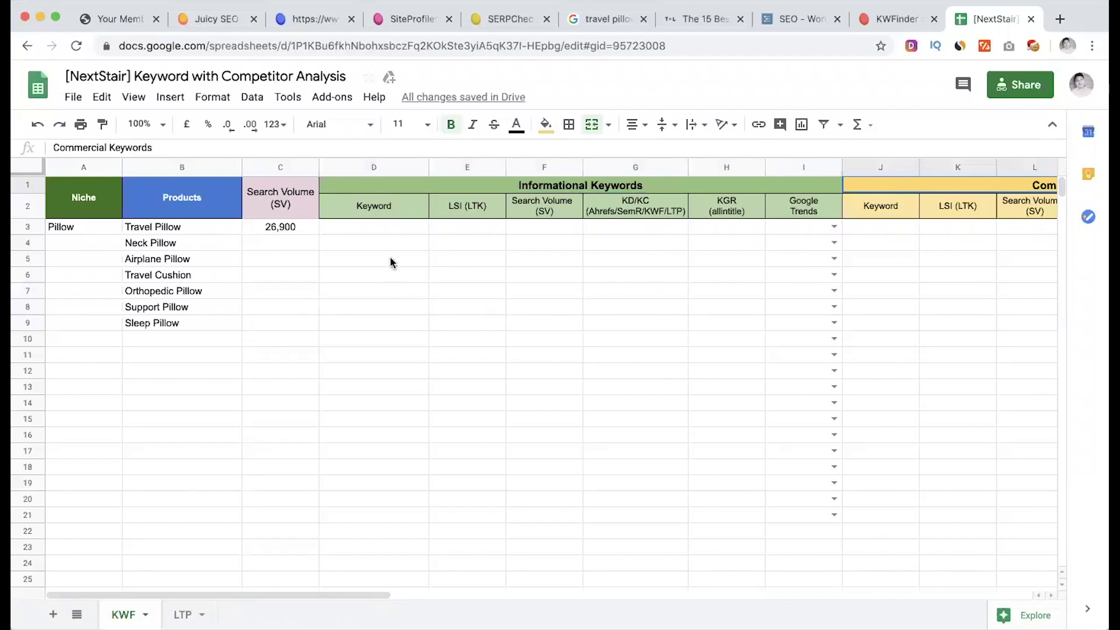
{"action": "left_click", "coordinate": [898, 23]}
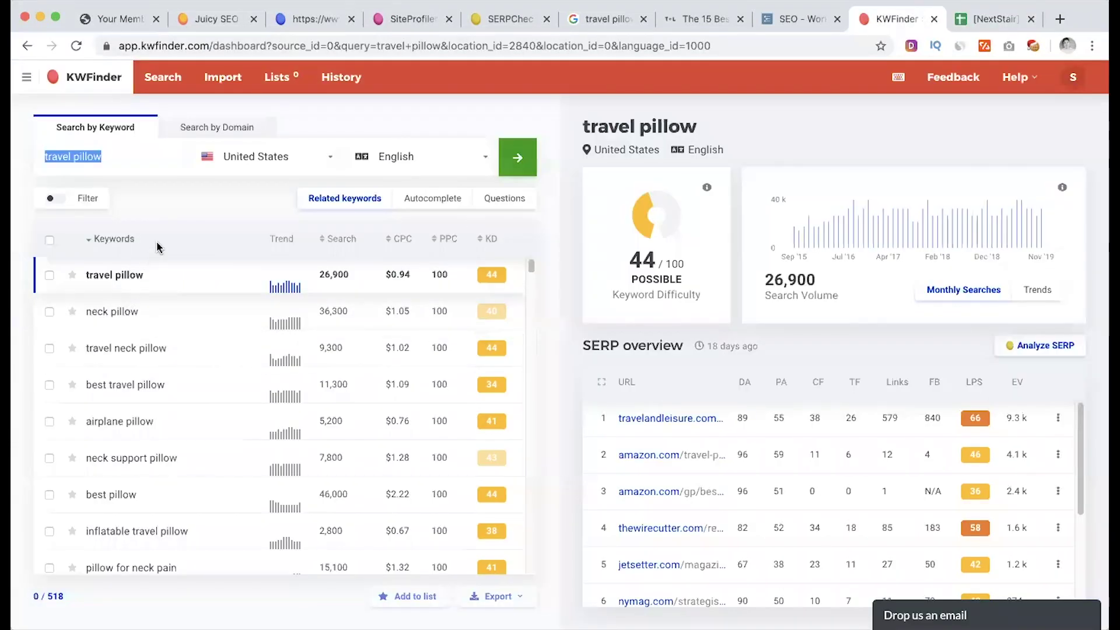
Filter related keywords to include 'best', giving 104 results led by best travel pillow.
{"action": "left_click", "coordinate": [83, 200]}
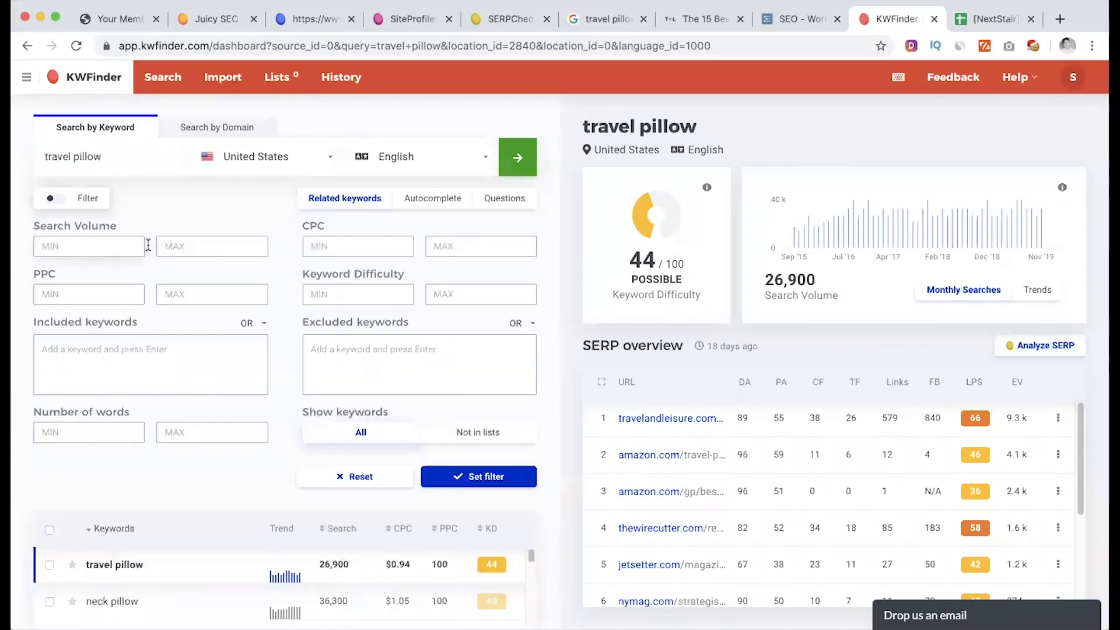
{"action": "left_click", "coordinate": [153, 358]}
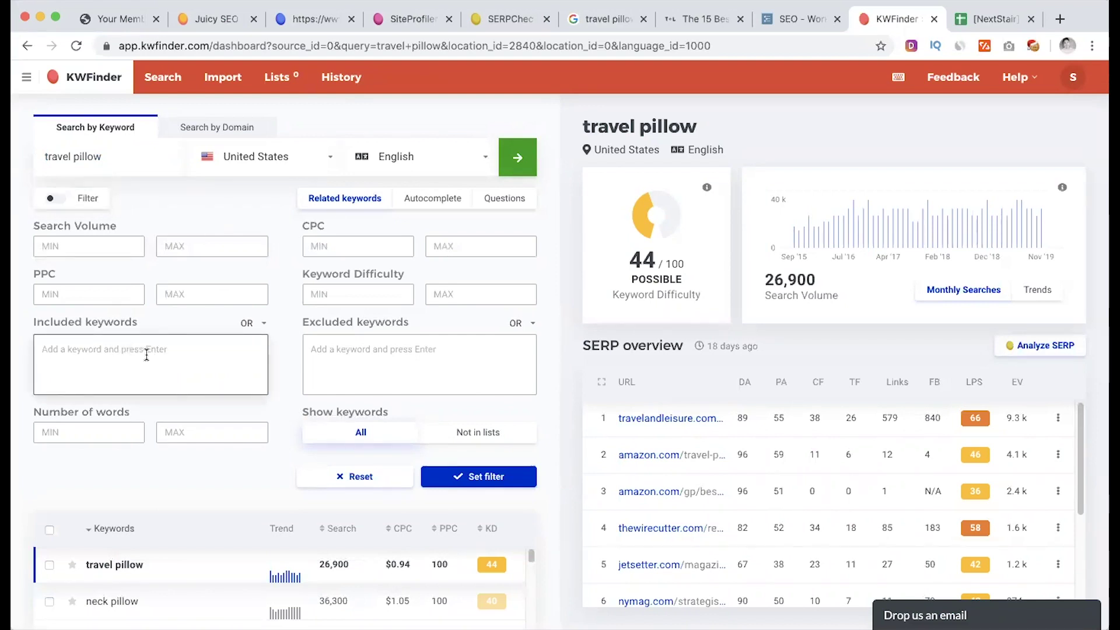
{"action": "type", "text": "best"}
{"action": "key", "text": "Return"}
{"action": "type", "text": "review"}
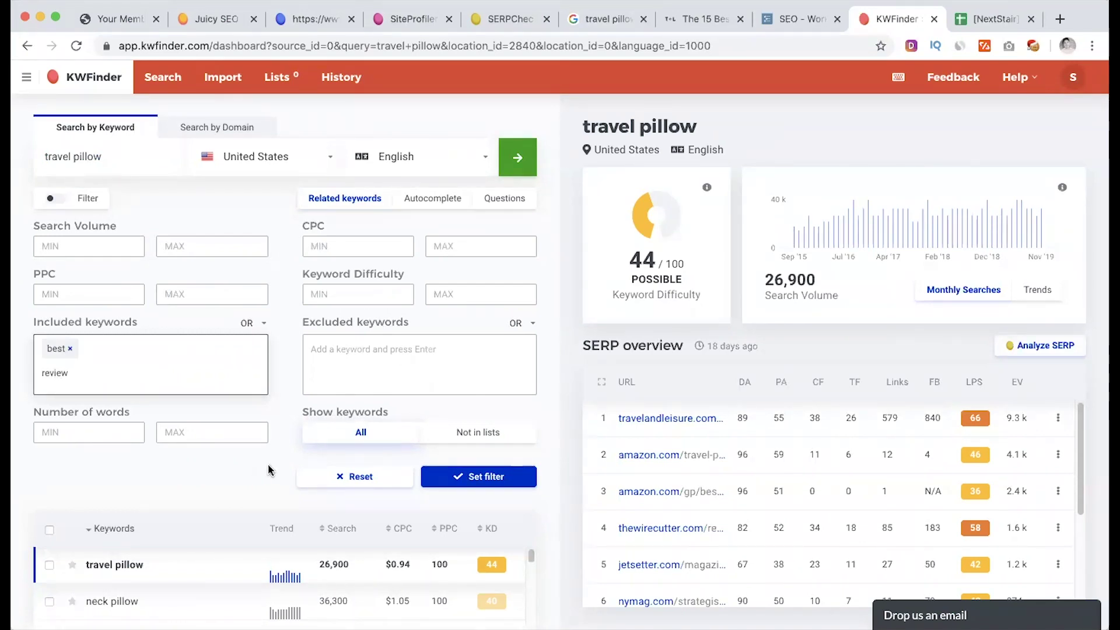
{"action": "left_click", "coordinate": [472, 477]}
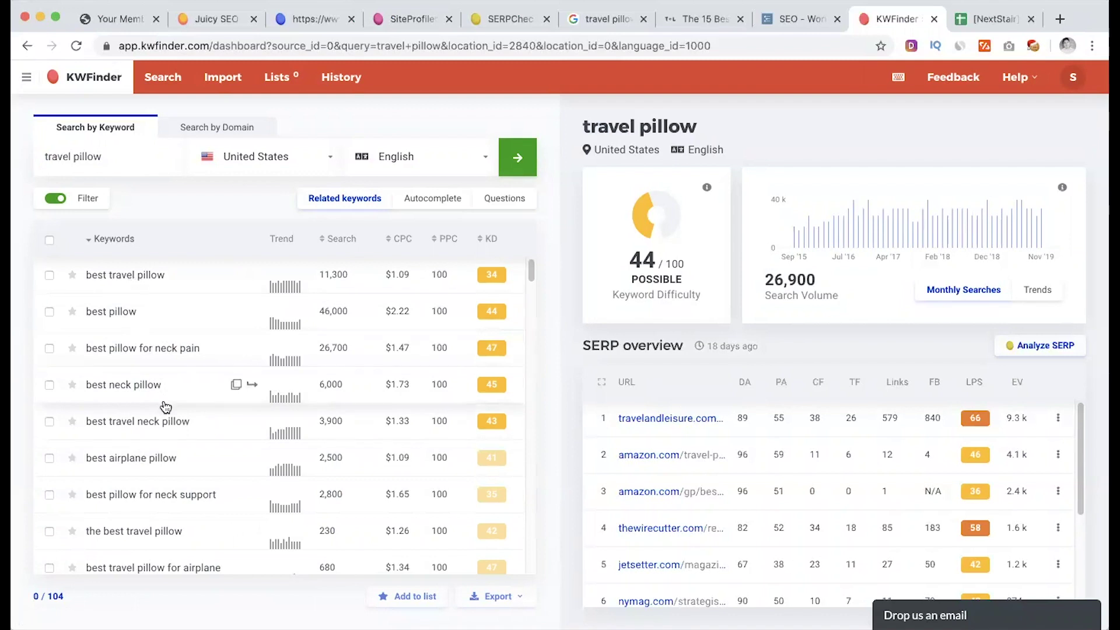
{"action": "scroll", "coordinate": [166, 407], "scroll_direction": "down", "scroll_amount": 3}
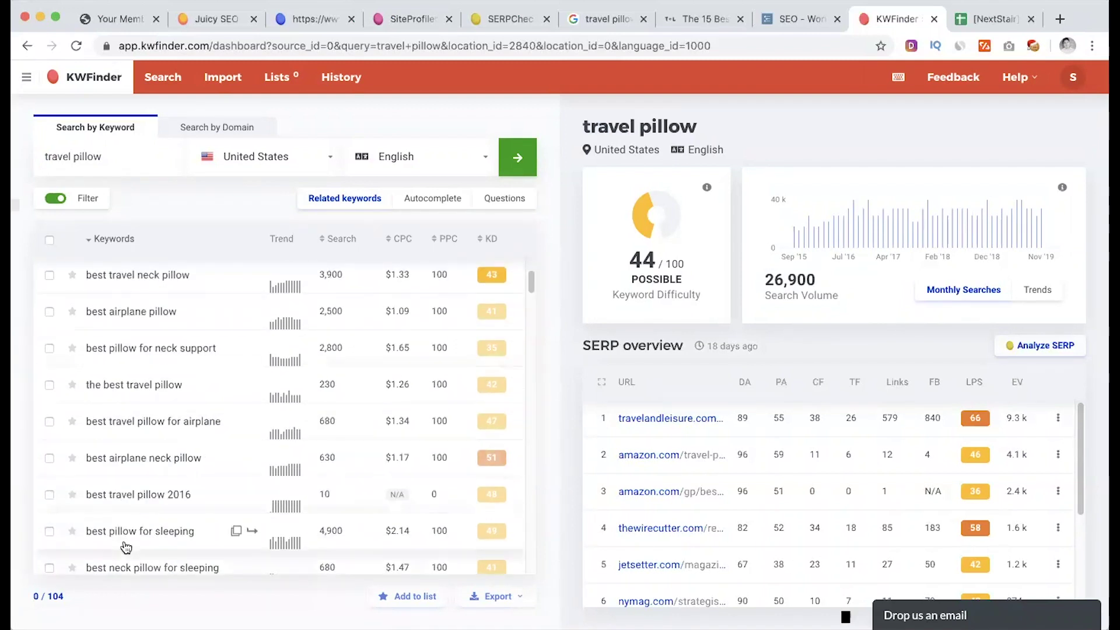
{"action": "scroll", "coordinate": [171, 515], "scroll_direction": "down", "scroll_amount": 2}
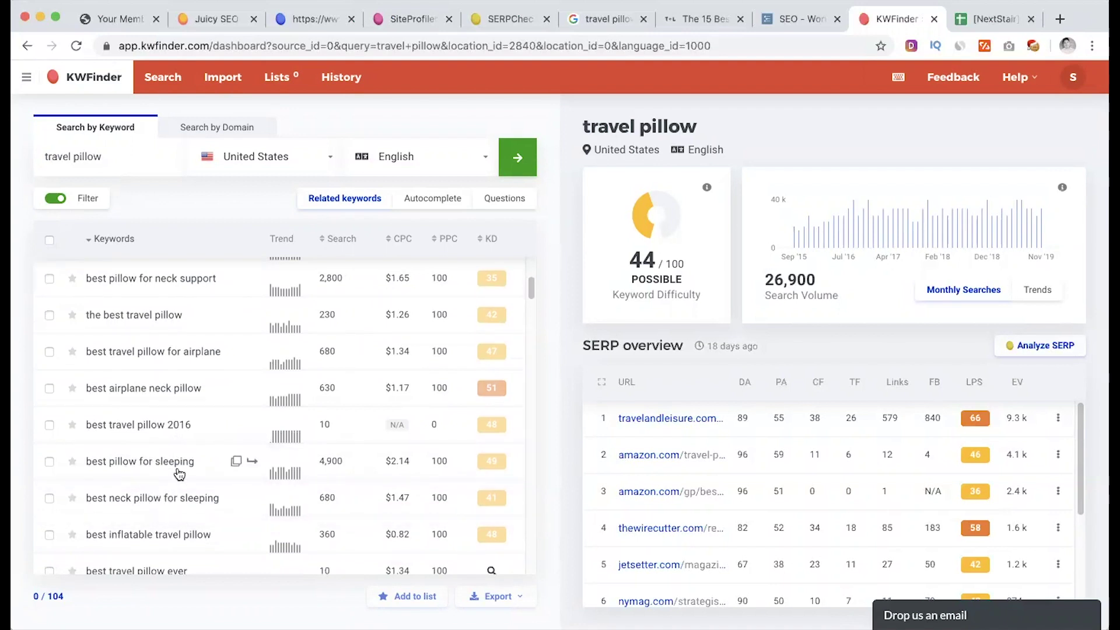
{"action": "scroll", "coordinate": [179, 471], "scroll_direction": "up", "scroll_amount": 5}
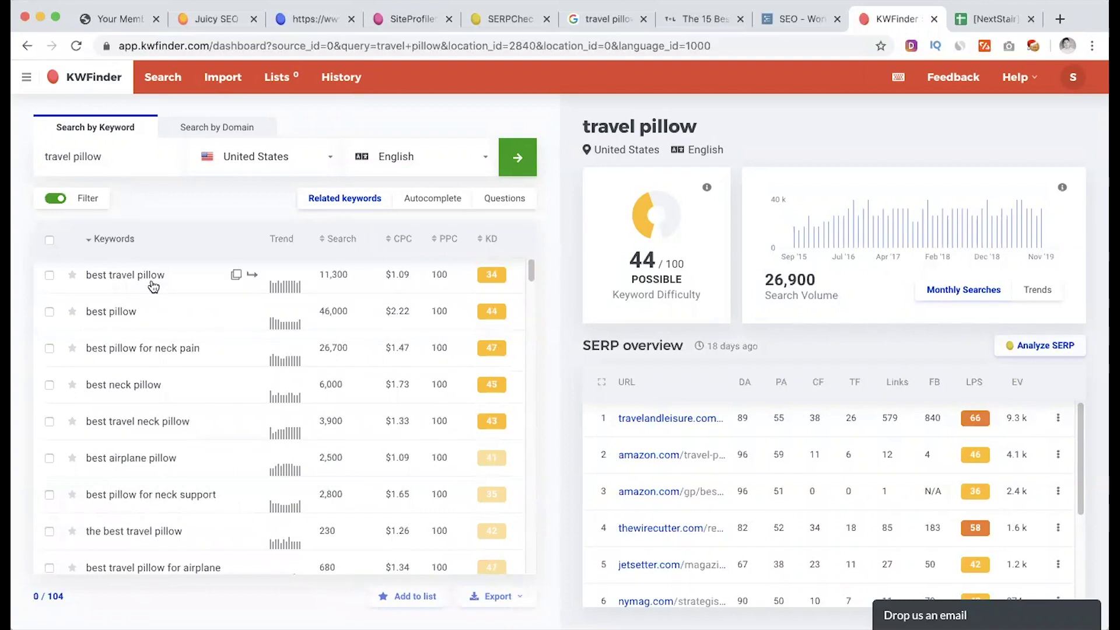
Filter for four-word keywords with at least 100 searches and maximum keyword difficulty 30.
{"action": "left_click", "coordinate": [87, 200]}
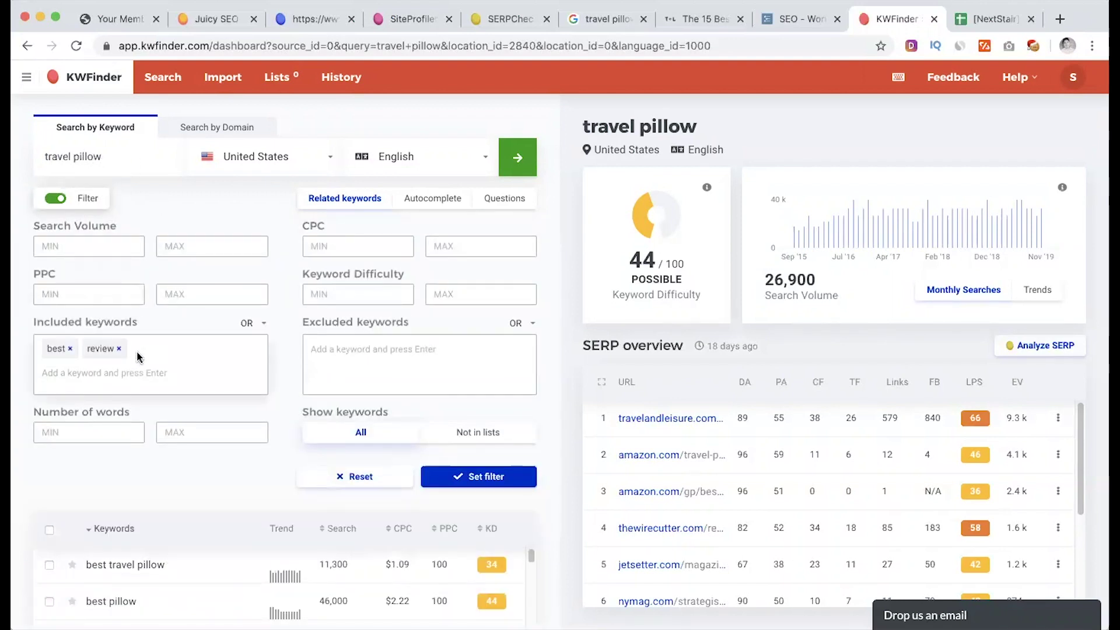
{"action": "left_click", "coordinate": [358, 378]}
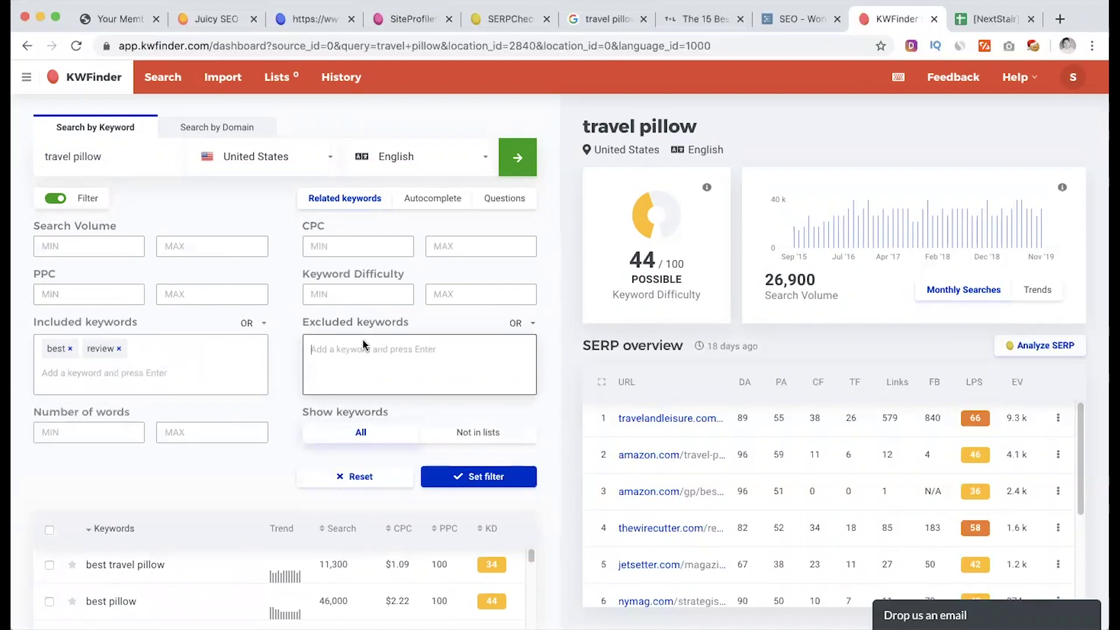
{"action": "left_click", "coordinate": [102, 433]}
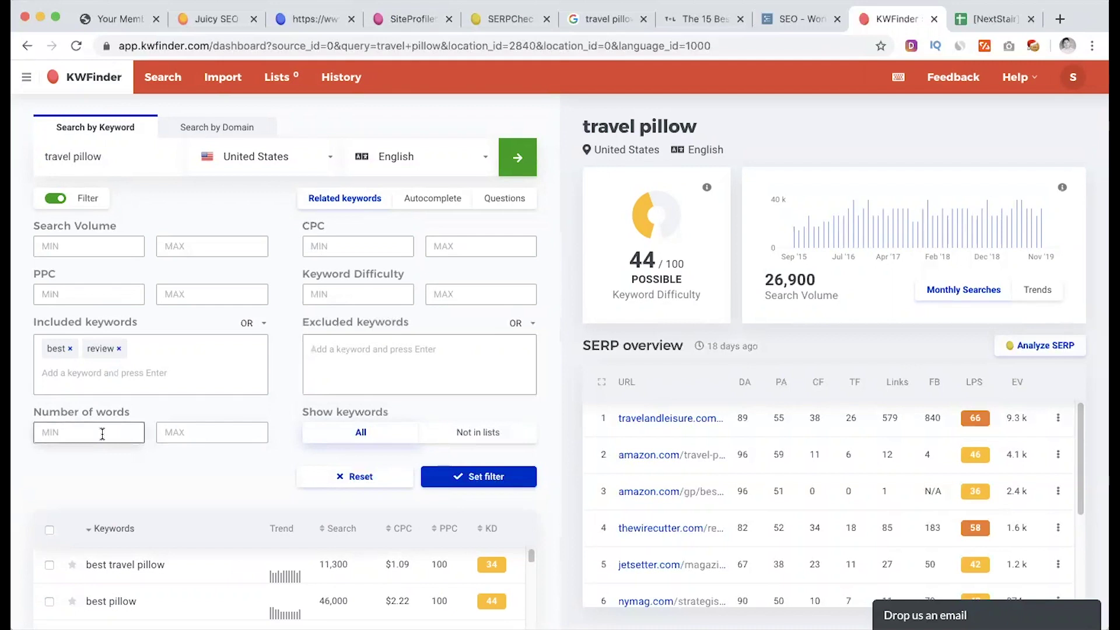
{"action": "type", "text": "4"}
{"action": "left_click", "coordinate": [98, 247]}
{"action": "type", "text": "100"}
{"action": "left_click", "coordinate": [458, 292]}
{"action": "type", "text": "30"}
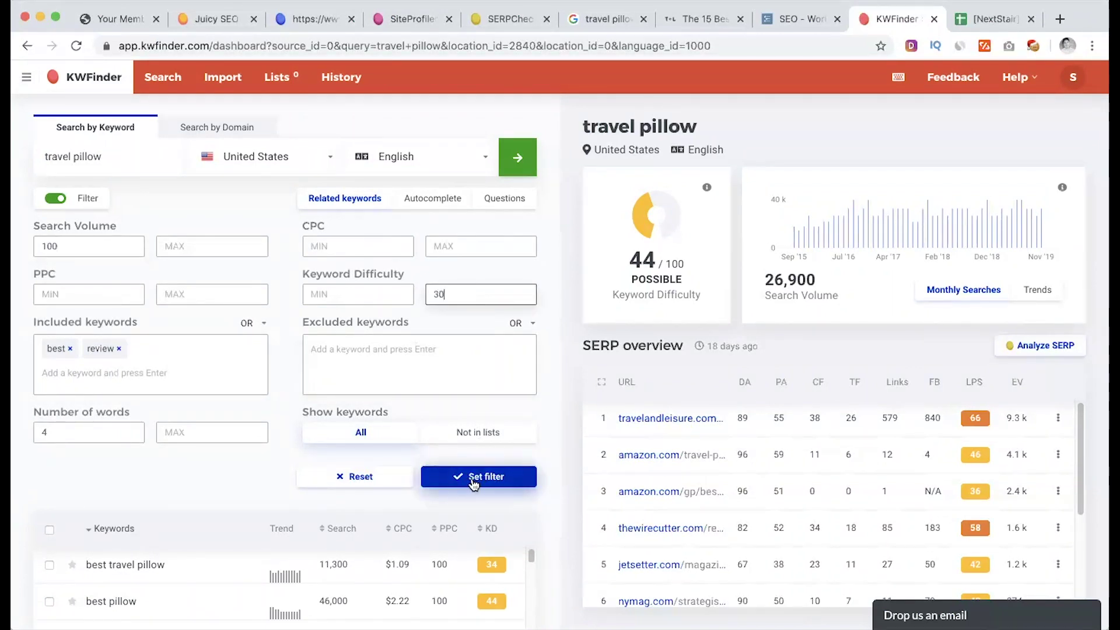
{"action": "left_click", "coordinate": [474, 484]}
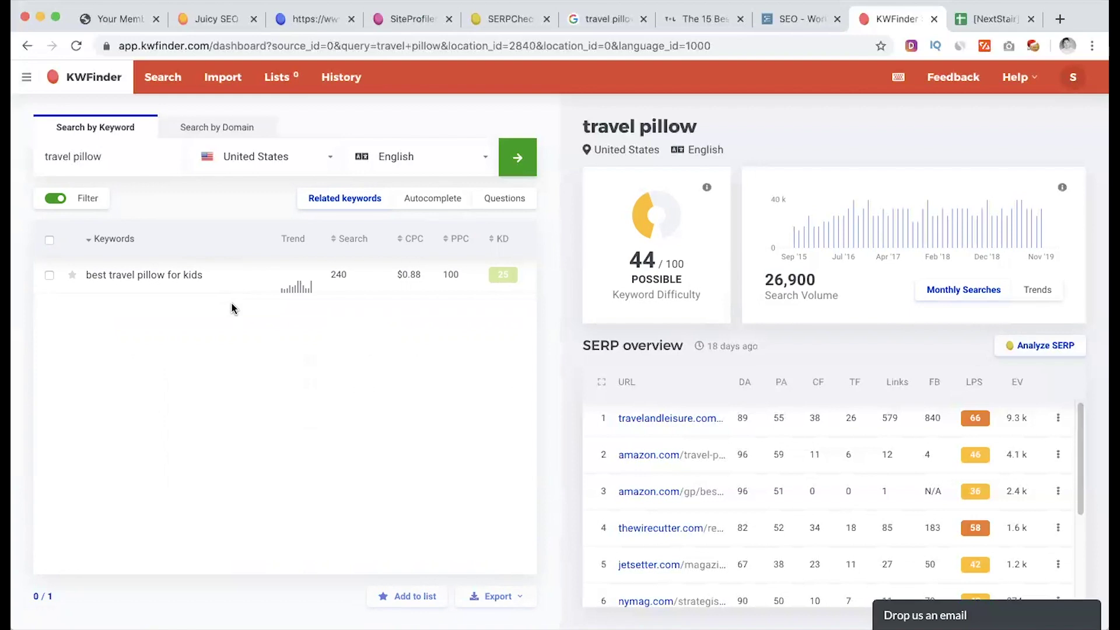
Remove the 30 maximum difficulty limit and reapply the filter.
{"action": "left_click", "coordinate": [87, 198]}
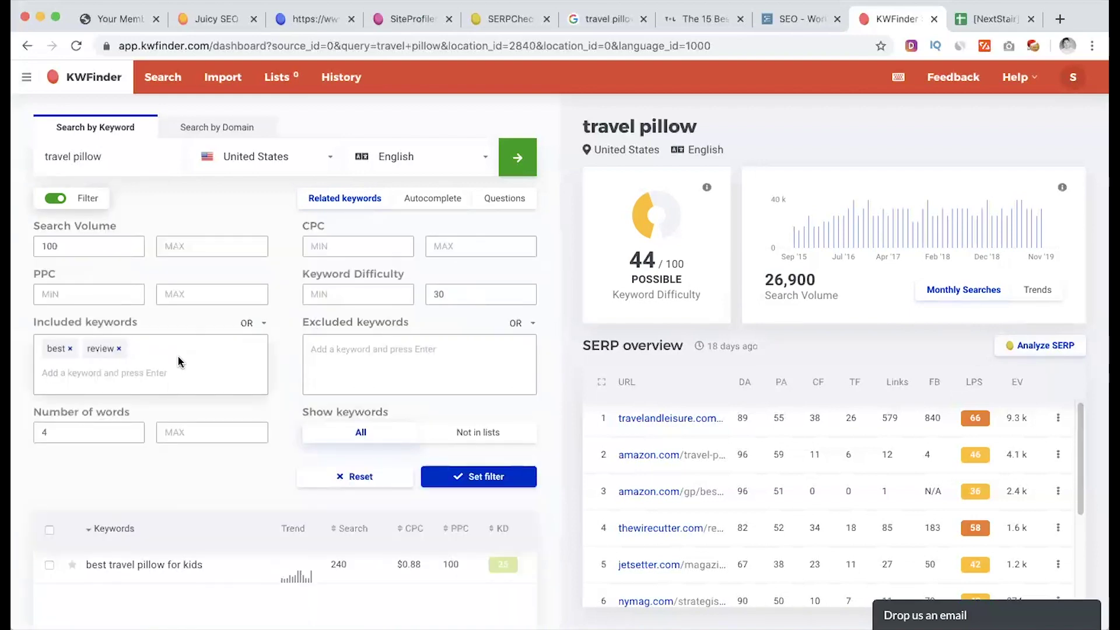
{"action": "left_click", "coordinate": [450, 295]}
{"action": "key", "text": "BackSpace"}
{"action": "key", "text": "BackSpace"}
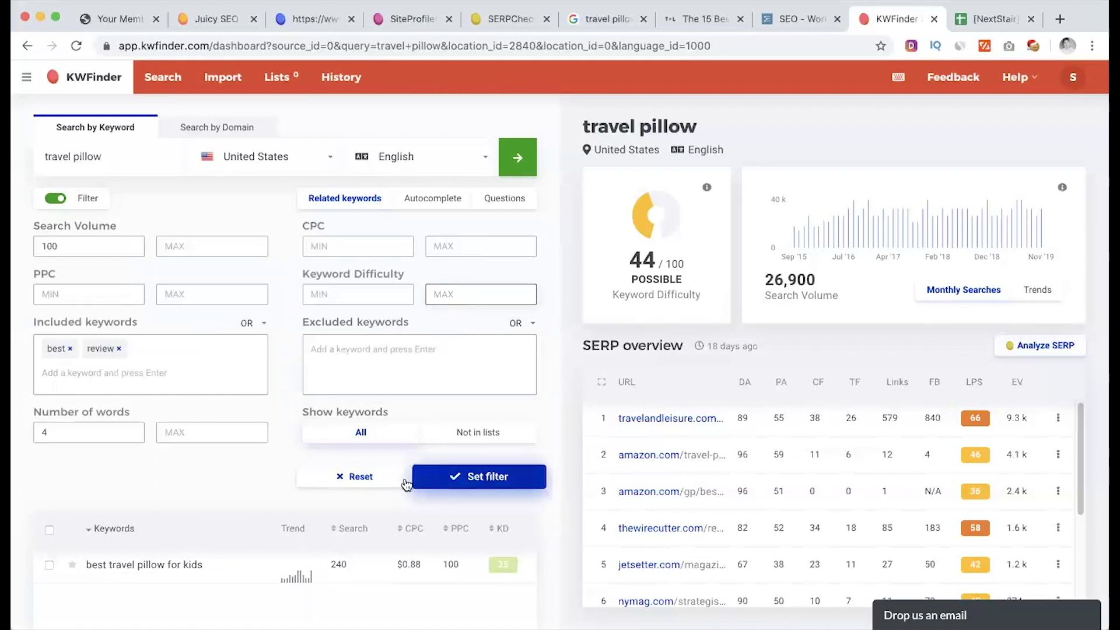
{"action": "left_click", "coordinate": [429, 477]}
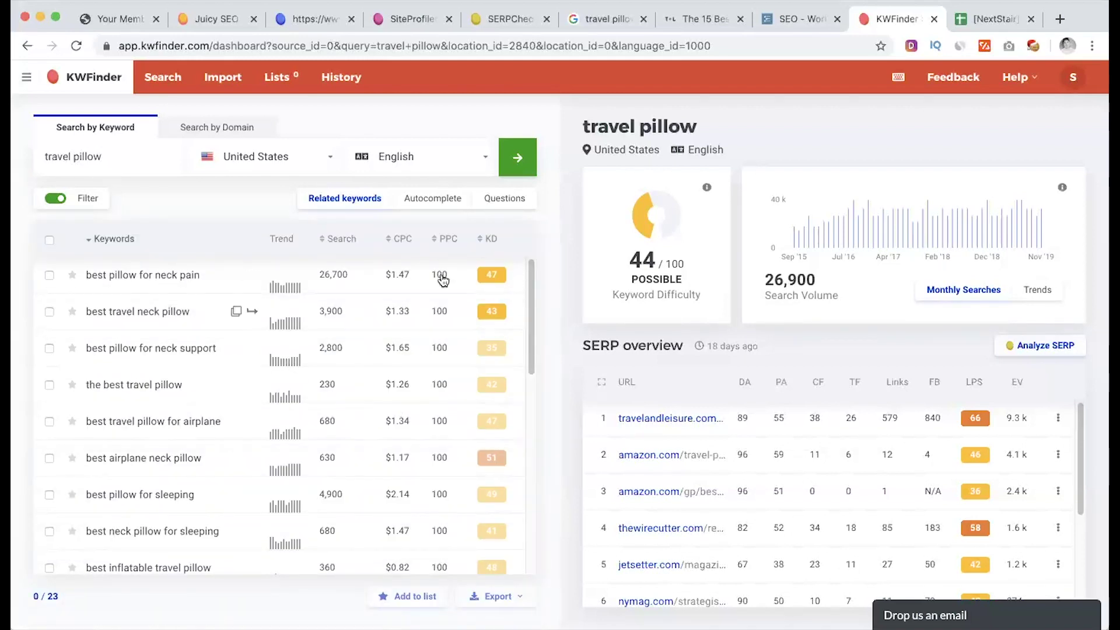
Try 'how' and 'reviews' as included keywords, then switch the filter off to show all 518 keywords.
{"action": "left_click", "coordinate": [65, 198]}
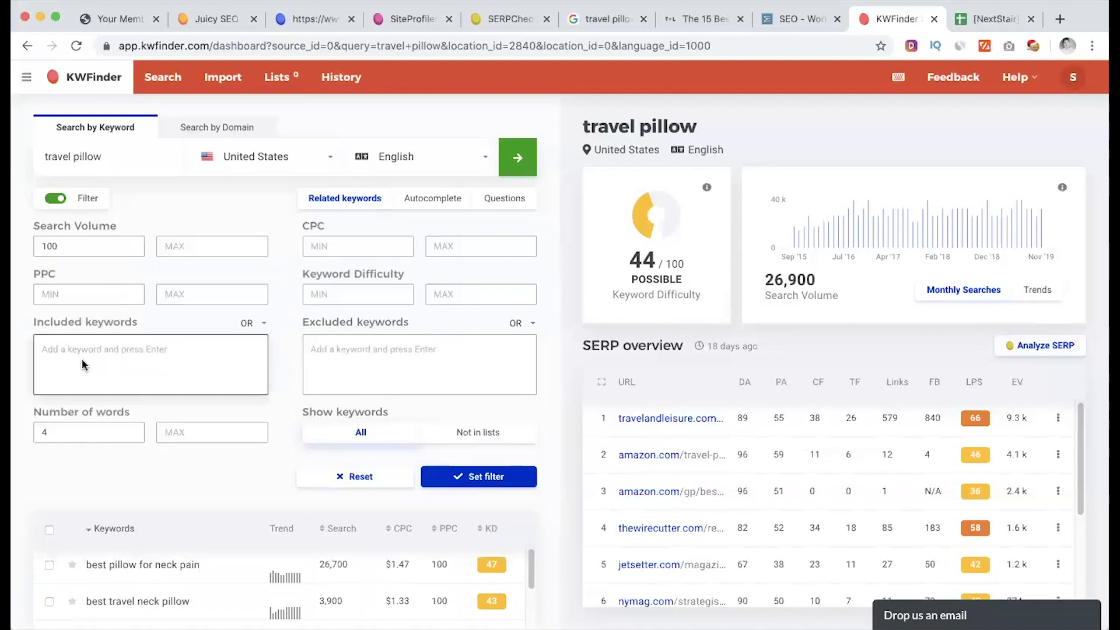
{"action": "type", "text": "how"}
{"action": "key", "text": "Return"}
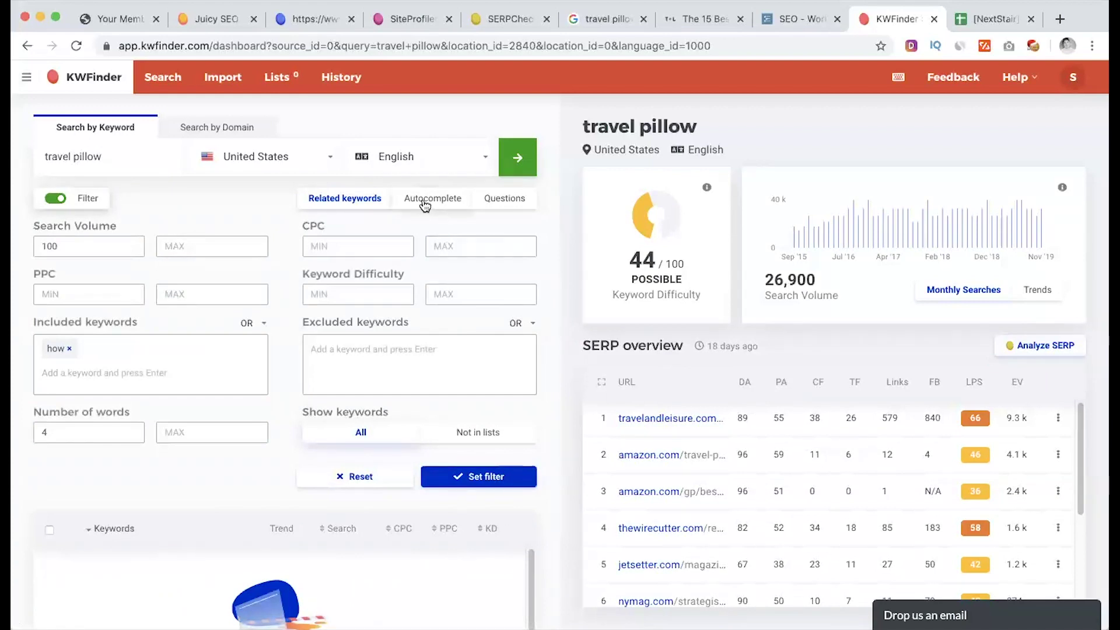
{"action": "left_click", "coordinate": [68, 348]}
{"action": "type", "text": "re"}
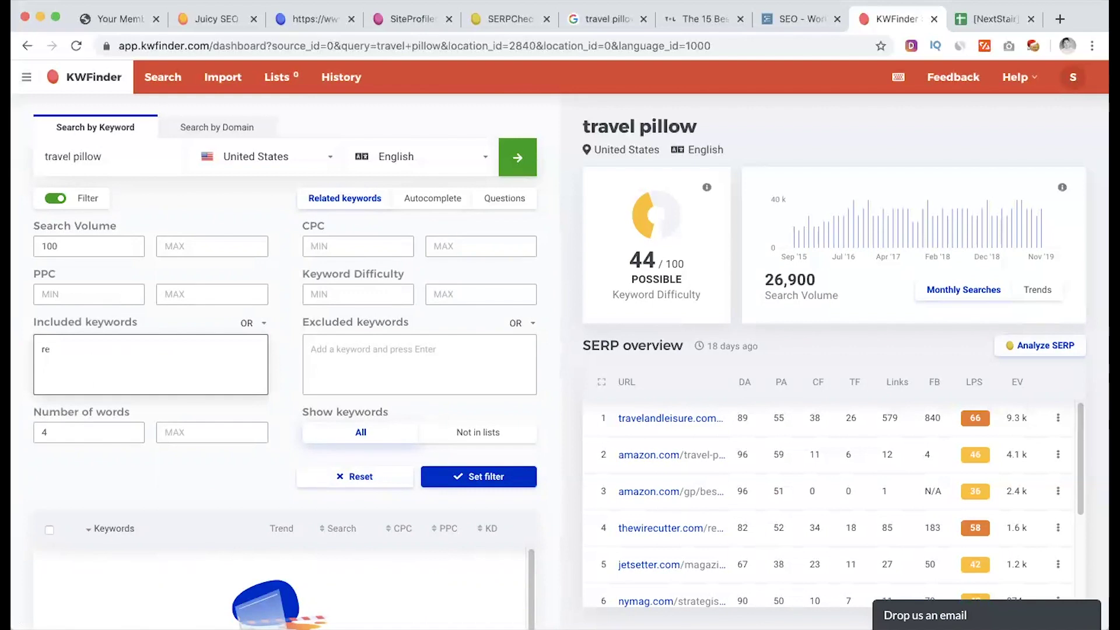
{"action": "type", "text": "views"}
{"action": "key", "text": "Return"}
{"action": "left_click", "coordinate": [84, 199]}
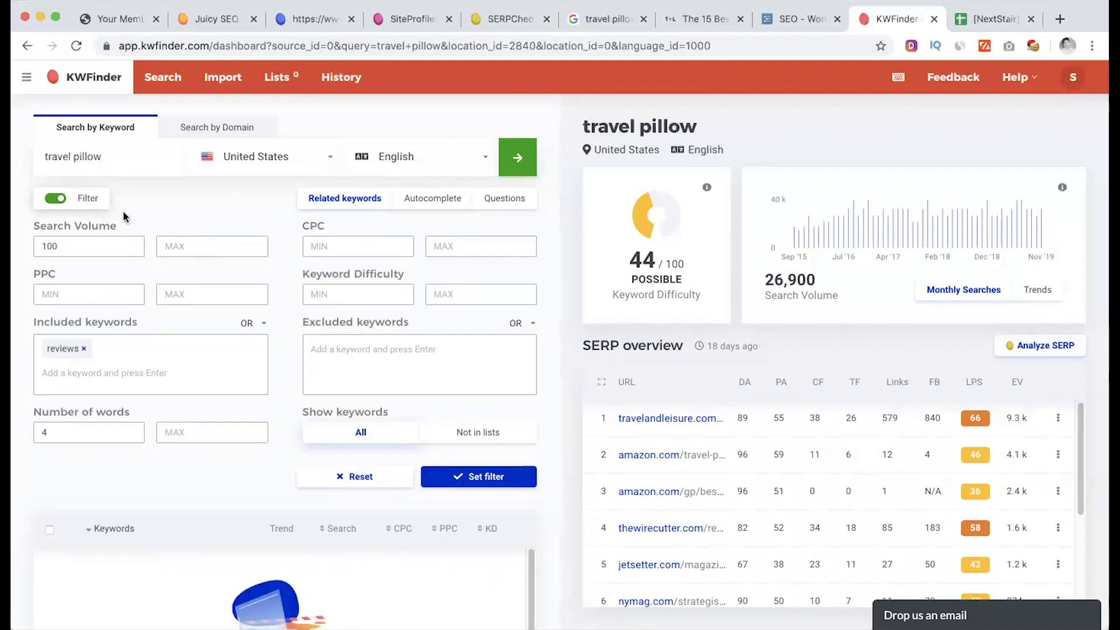
{"action": "left_click", "coordinate": [91, 206]}
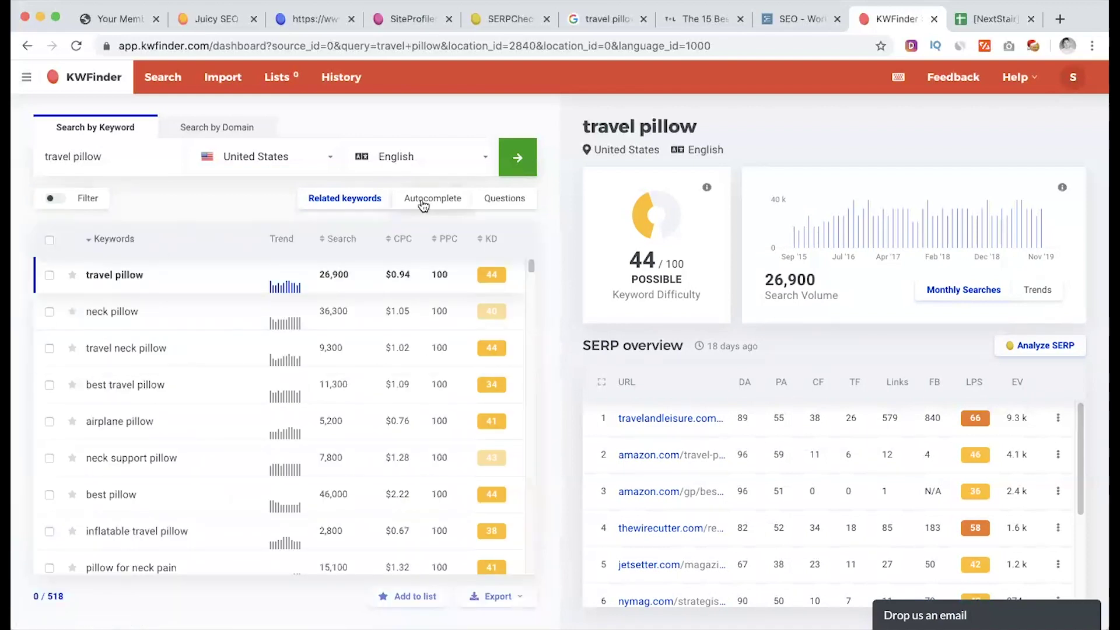
Browse the 619 autocomplete suggestions for travel pillow, led by 26,900 searches, and turn on filtering.
{"action": "left_click", "coordinate": [434, 201]}
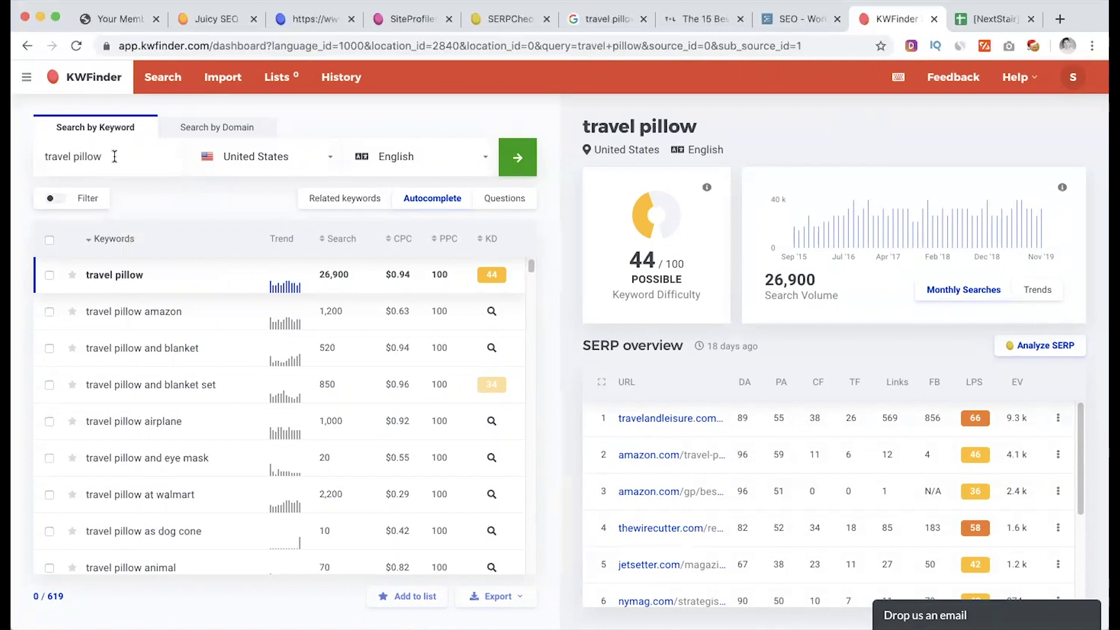
{"action": "left_click_drag", "start_coordinate": [114, 157], "coordinate": [23, 155]}
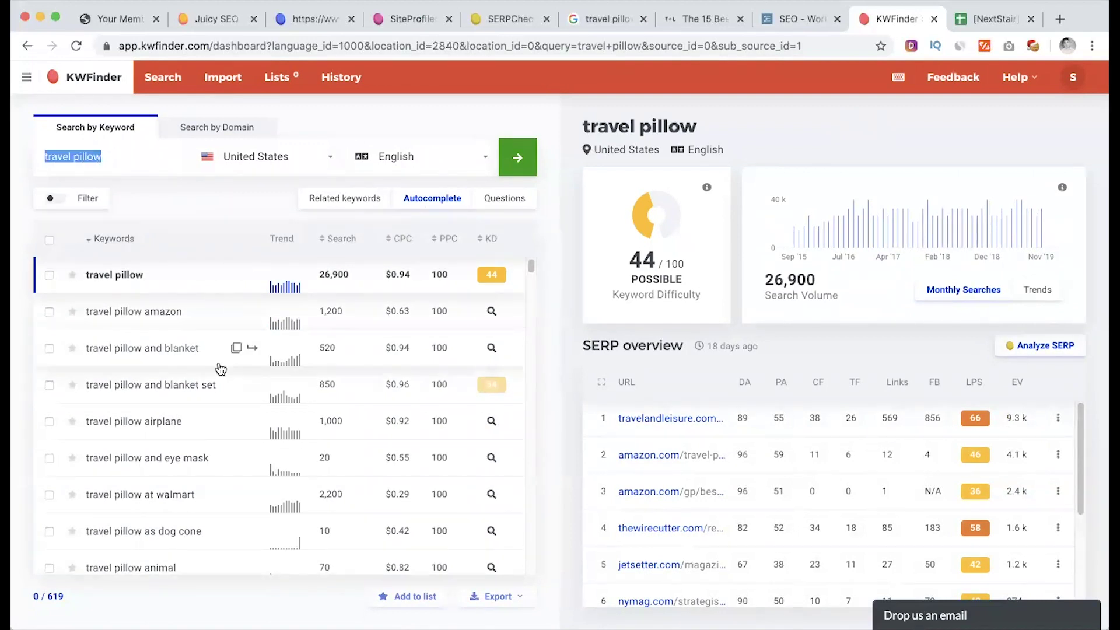
{"action": "scroll", "coordinate": [218, 368], "scroll_direction": "down", "scroll_amount": 3}
{"action": "scroll", "coordinate": [220, 369], "scroll_direction": "down", "scroll_amount": 2}
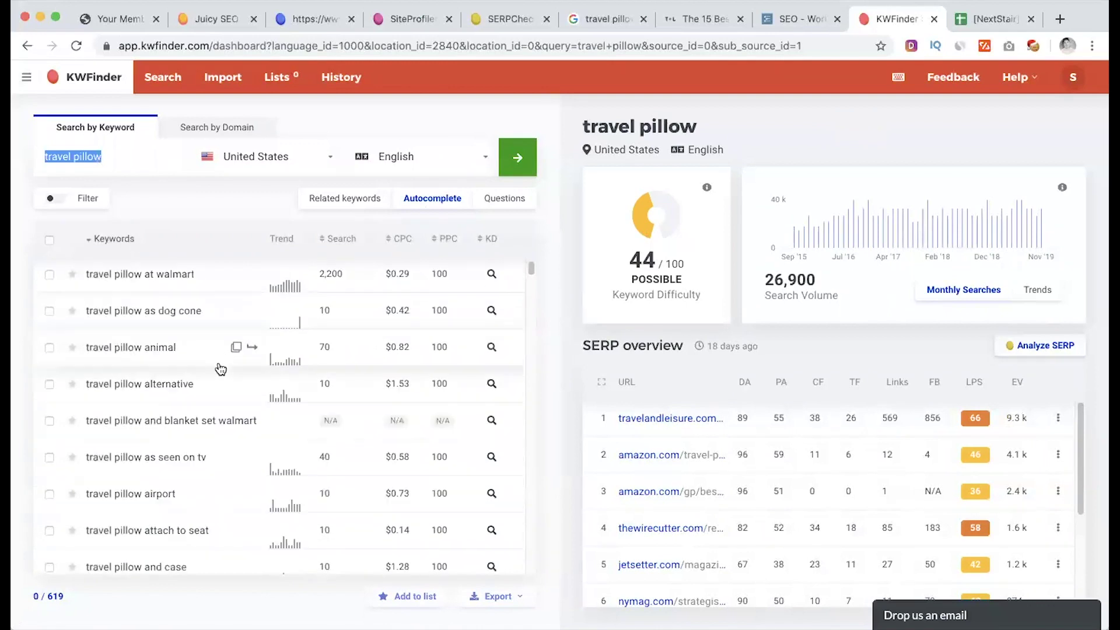
{"action": "scroll", "coordinate": [221, 368], "scroll_direction": "down", "scroll_amount": 2}
{"action": "scroll", "coordinate": [219, 367], "scroll_direction": "up", "scroll_amount": 6}
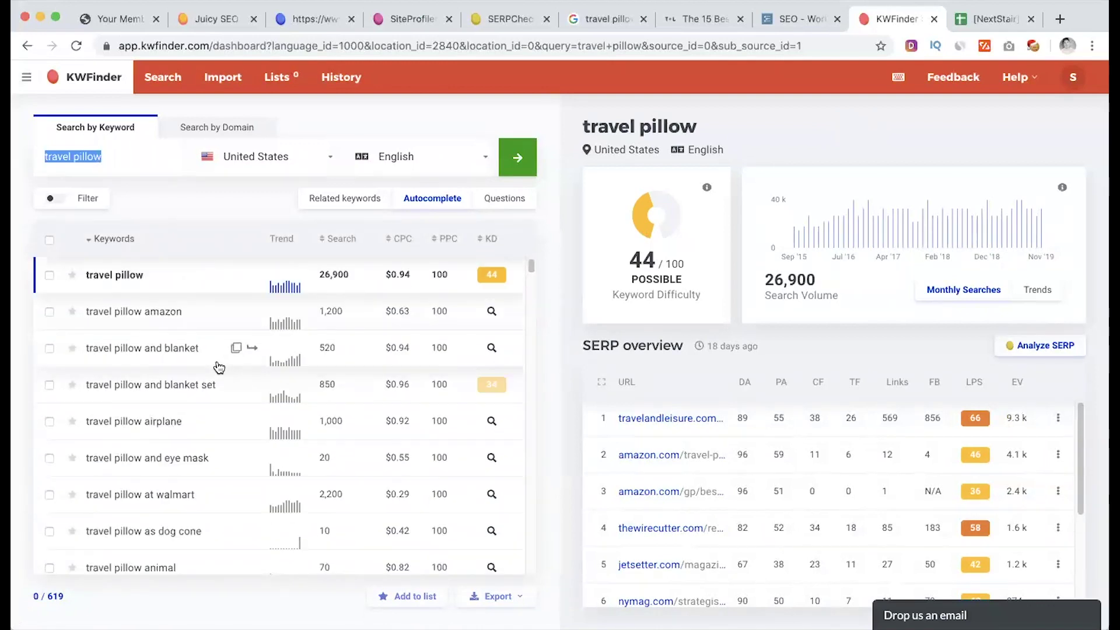
{"action": "left_click", "coordinate": [85, 197]}
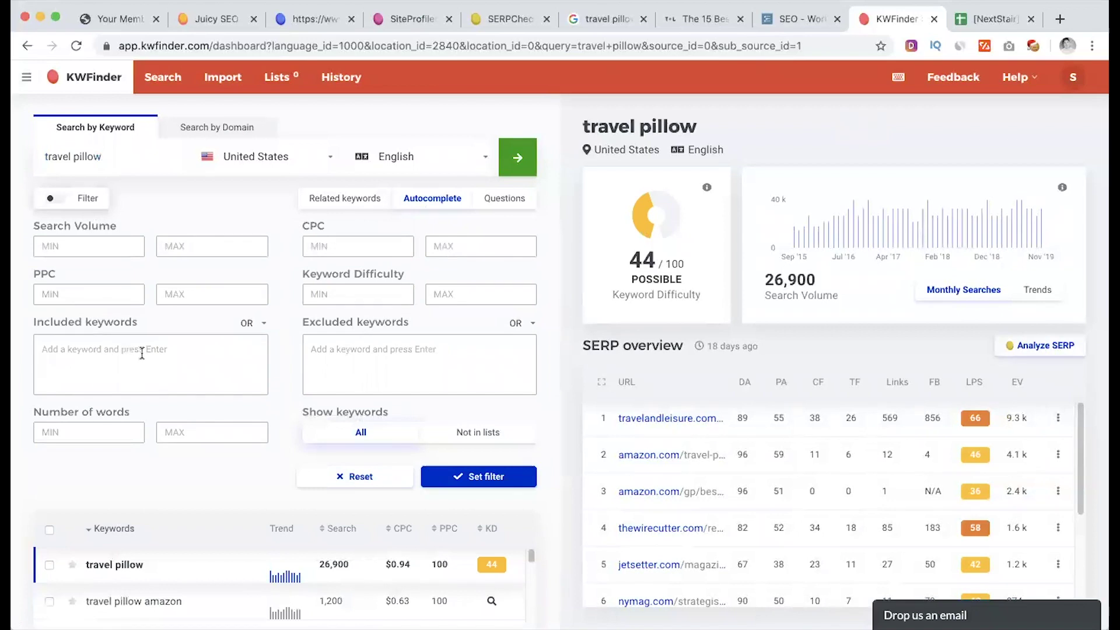
Limit suggestions to keyword difficulty 30 and view travel pillow airplane's metrics (1,000 searches, KD 42).
{"action": "left_click", "coordinate": [464, 292]}
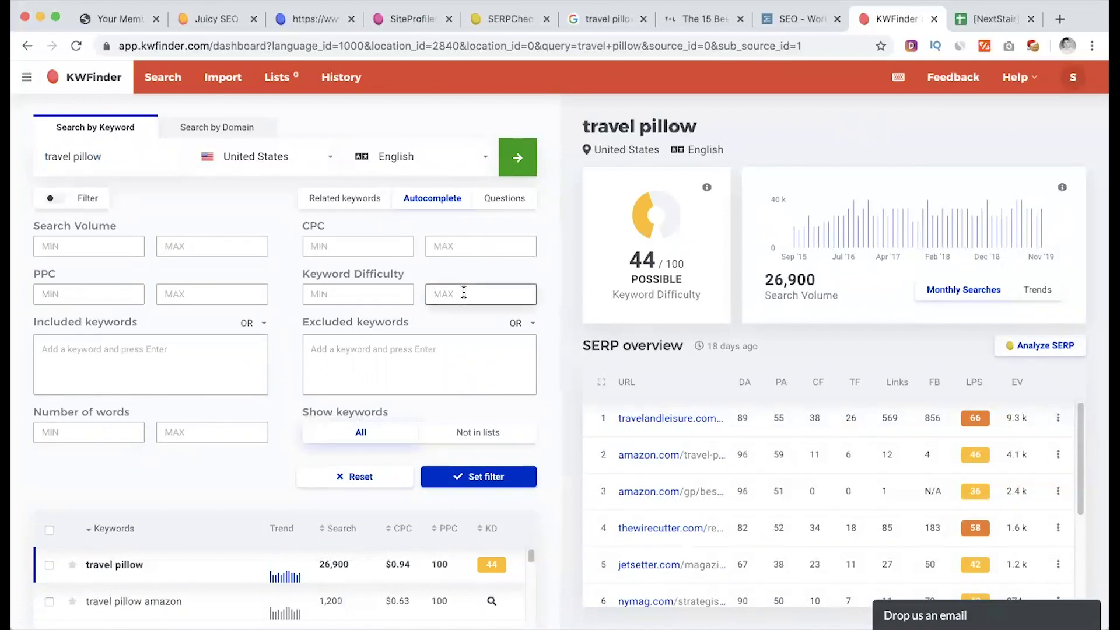
{"action": "type", "text": "30"}
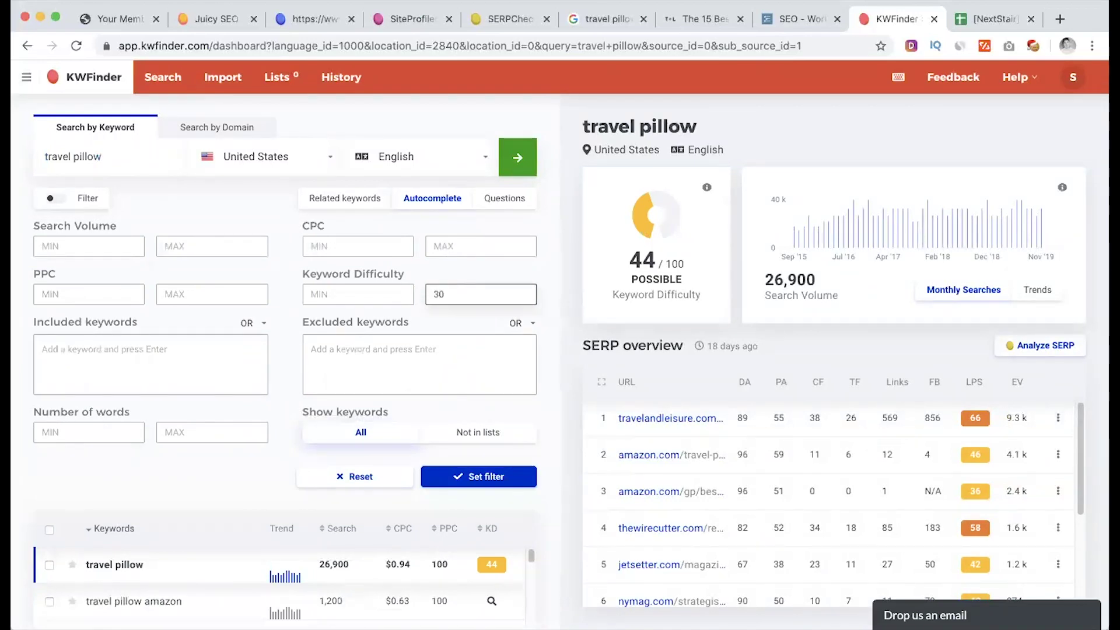
{"action": "left_click", "coordinate": [479, 476]}
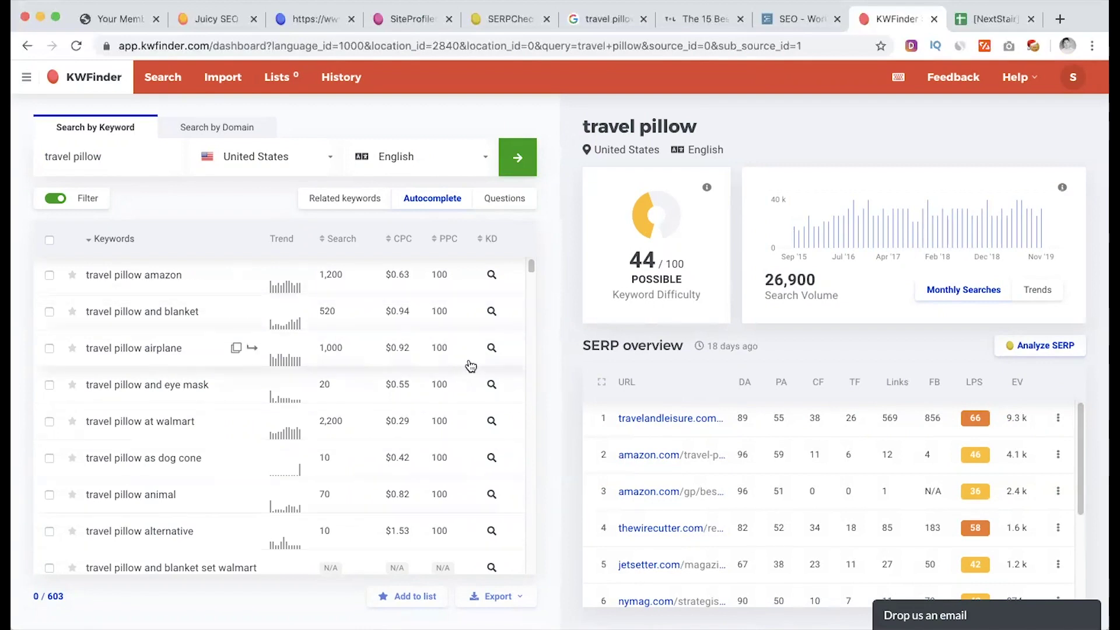
{"action": "left_click", "coordinate": [492, 349]}
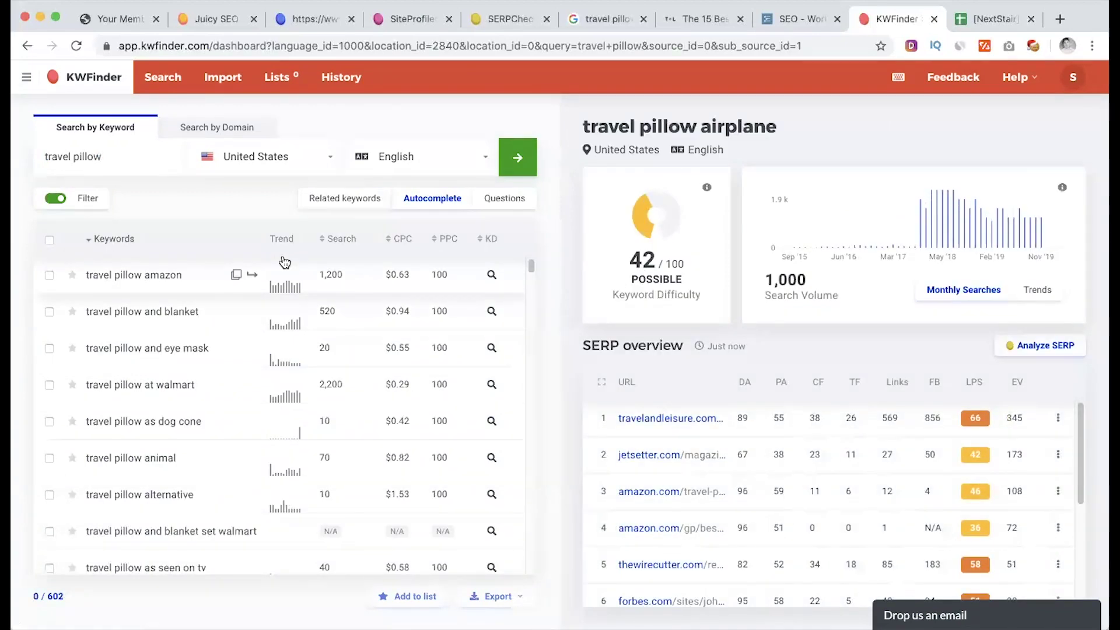
Replace the difficulty limit with an included-keyword filter for 'best', then switch filtering off.
{"action": "left_click", "coordinate": [87, 197]}
{"action": "double_click", "coordinate": [445, 294]}
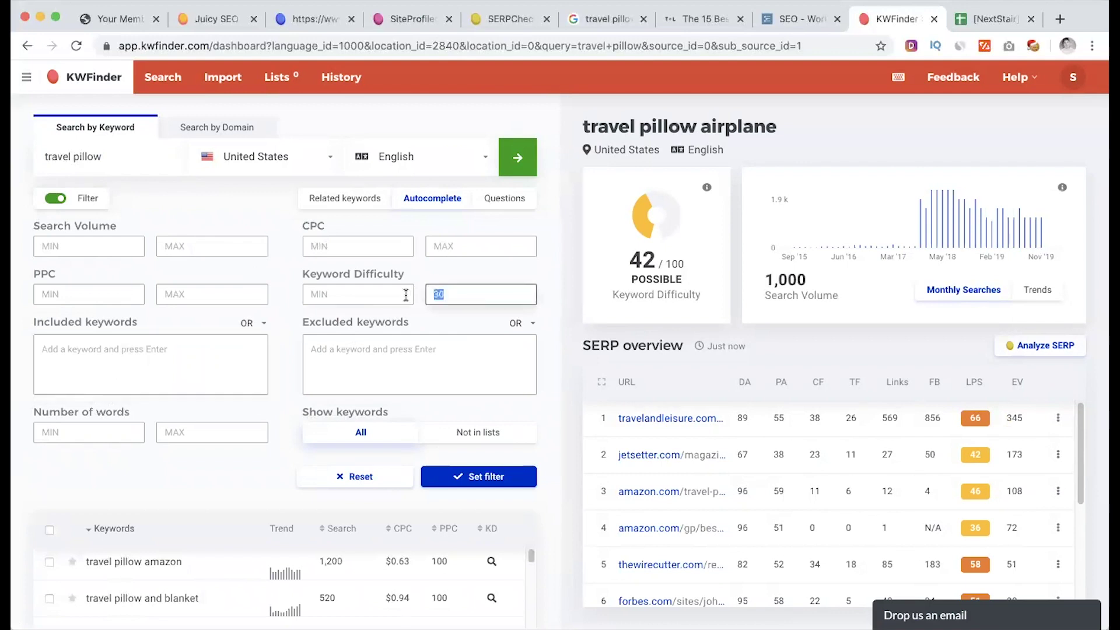
{"action": "key", "text": "BackSpace"}
{"action": "left_click", "coordinate": [198, 363]}
{"action": "type", "text": "best"}
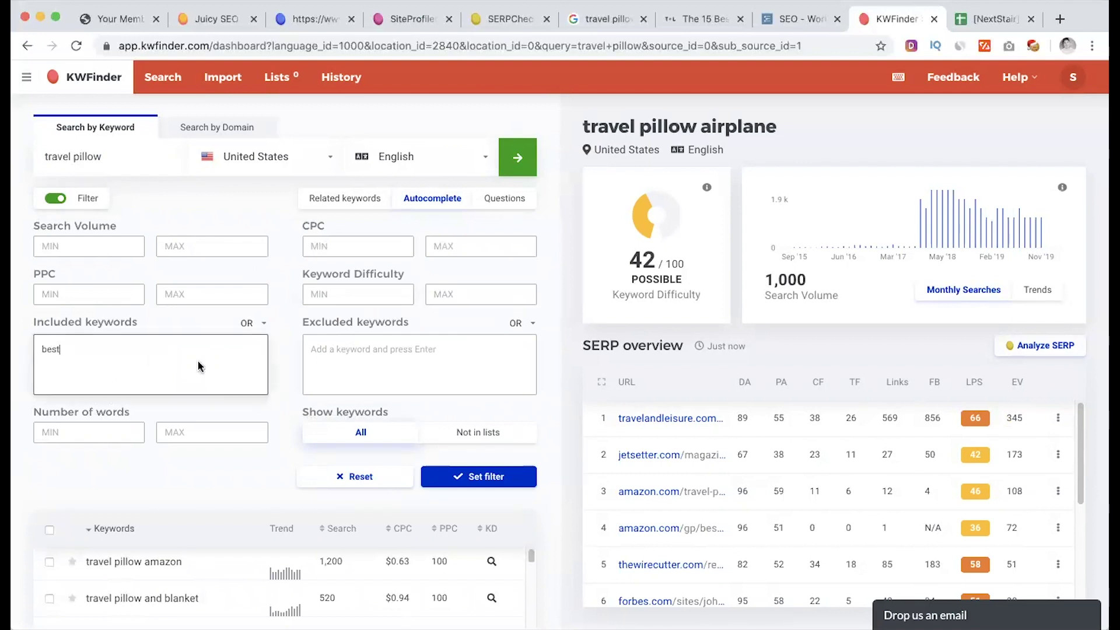
{"action": "left_click", "coordinate": [431, 474]}
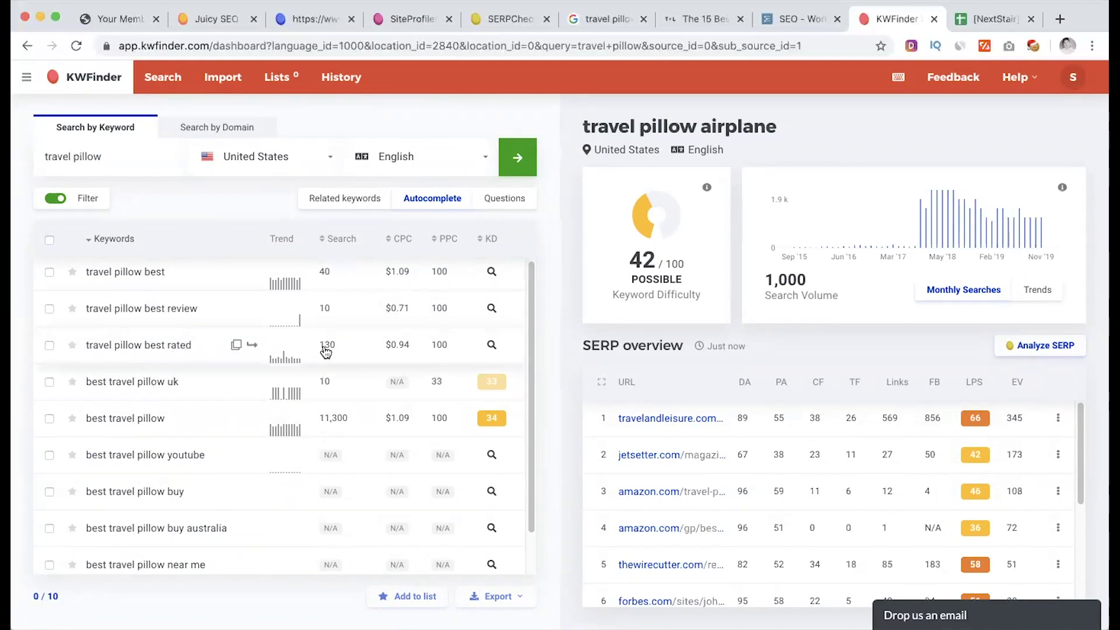
{"action": "scroll", "coordinate": [210, 522], "scroll_direction": "down", "scroll_amount": 1}
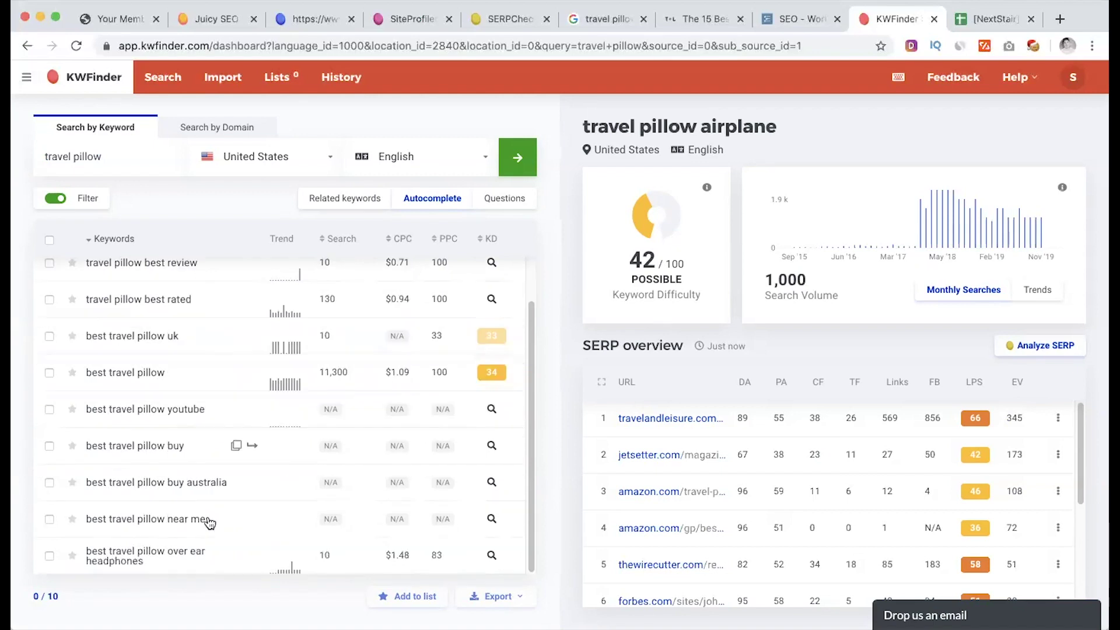
{"action": "left_click", "coordinate": [57, 199]}
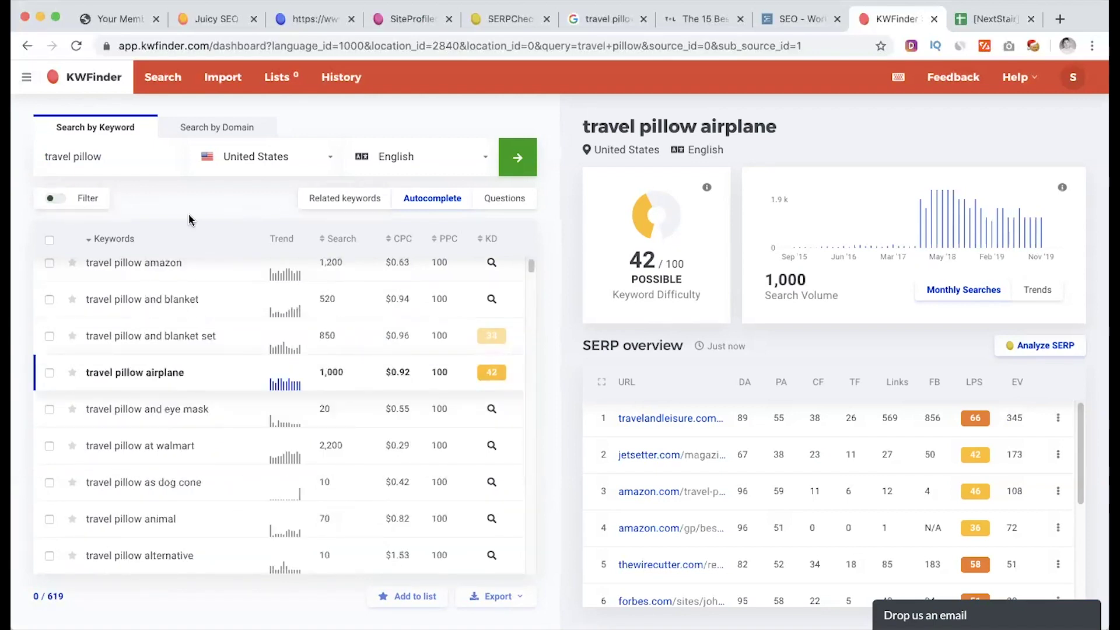
{"action": "scroll", "coordinate": [251, 357], "scroll_direction": "up", "scroll_amount": 1}
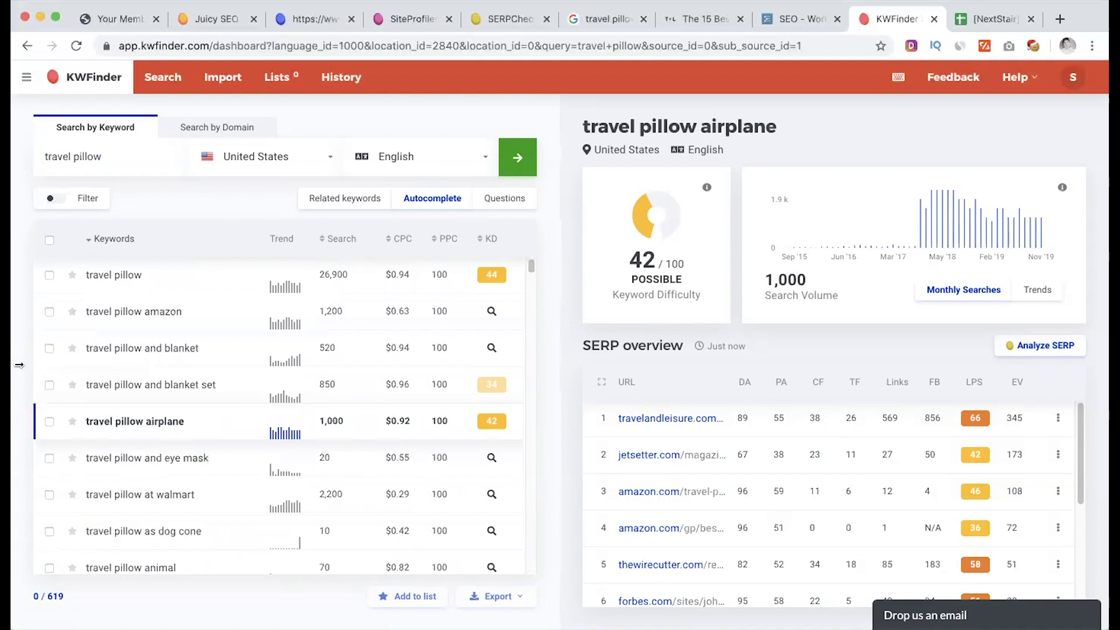
List the 45 travel pillow questions and check 'how much are travel pillows at the airport' (KD 27).
{"action": "left_click", "coordinate": [504, 200]}
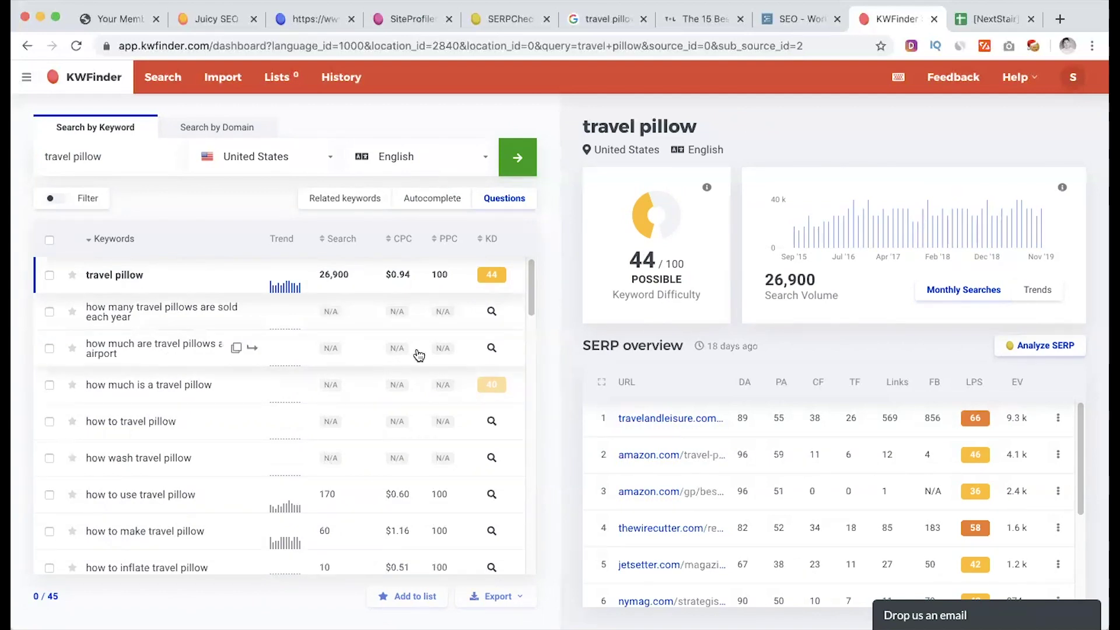
{"action": "left_click", "coordinate": [392, 353]}
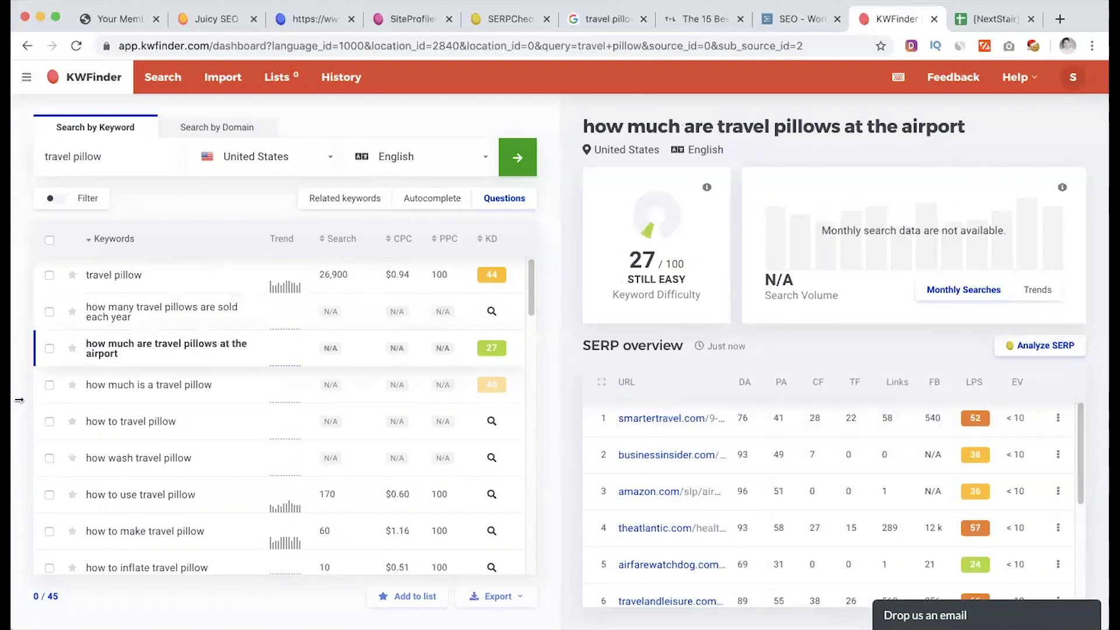
{"action": "scroll", "coordinate": [466, 483], "scroll_direction": "down", "scroll_amount": 1}
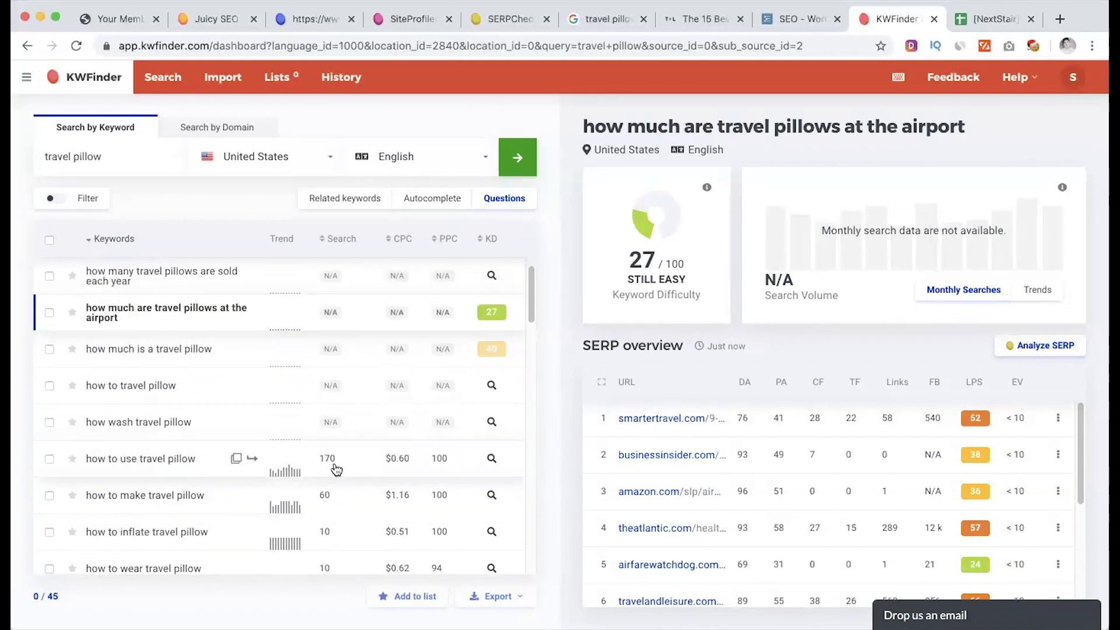
{"action": "scroll", "coordinate": [337, 469], "scroll_direction": "down", "scroll_amount": 1}
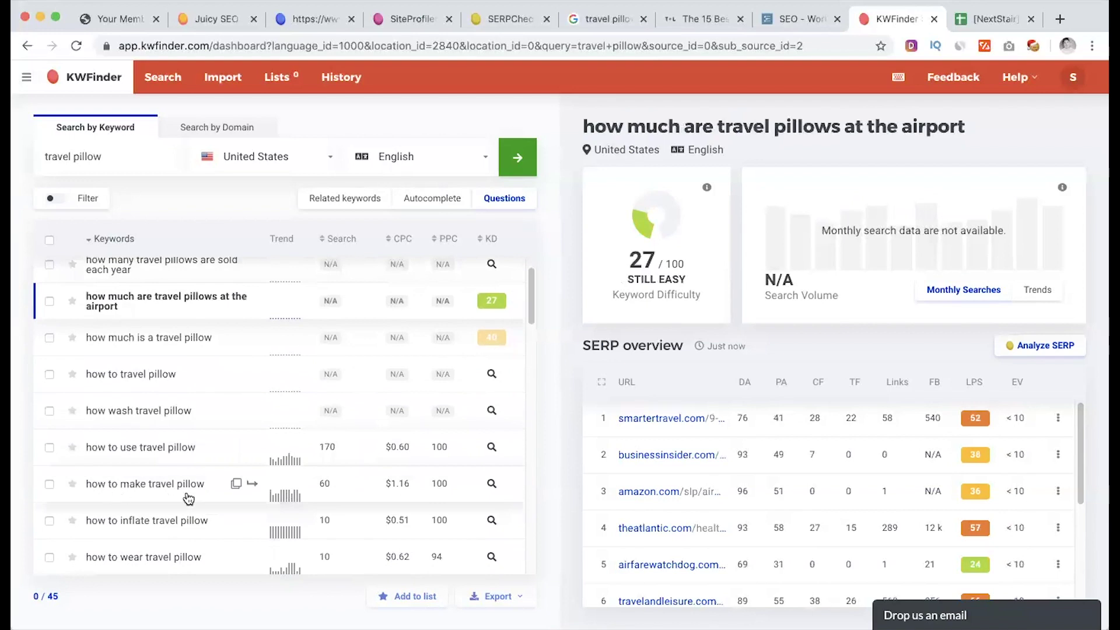
{"action": "scroll", "coordinate": [192, 497], "scroll_direction": "down", "scroll_amount": 2}
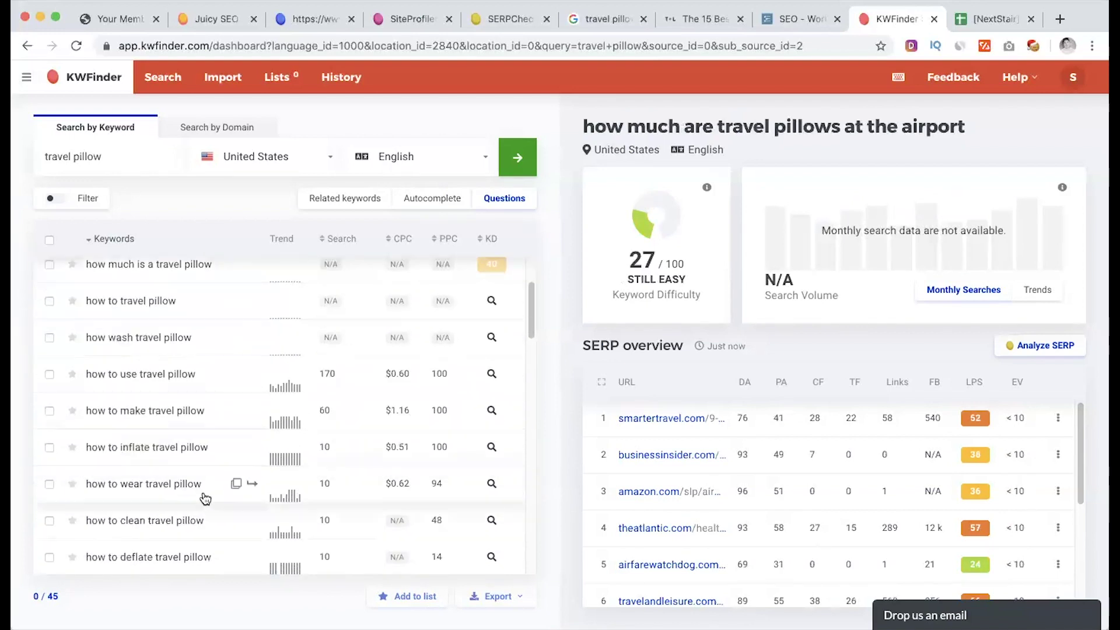
{"action": "scroll", "coordinate": [205, 498], "scroll_direction": "down", "scroll_amount": 5}
{"action": "scroll", "coordinate": [204, 455], "scroll_direction": "down", "scroll_amount": 1}
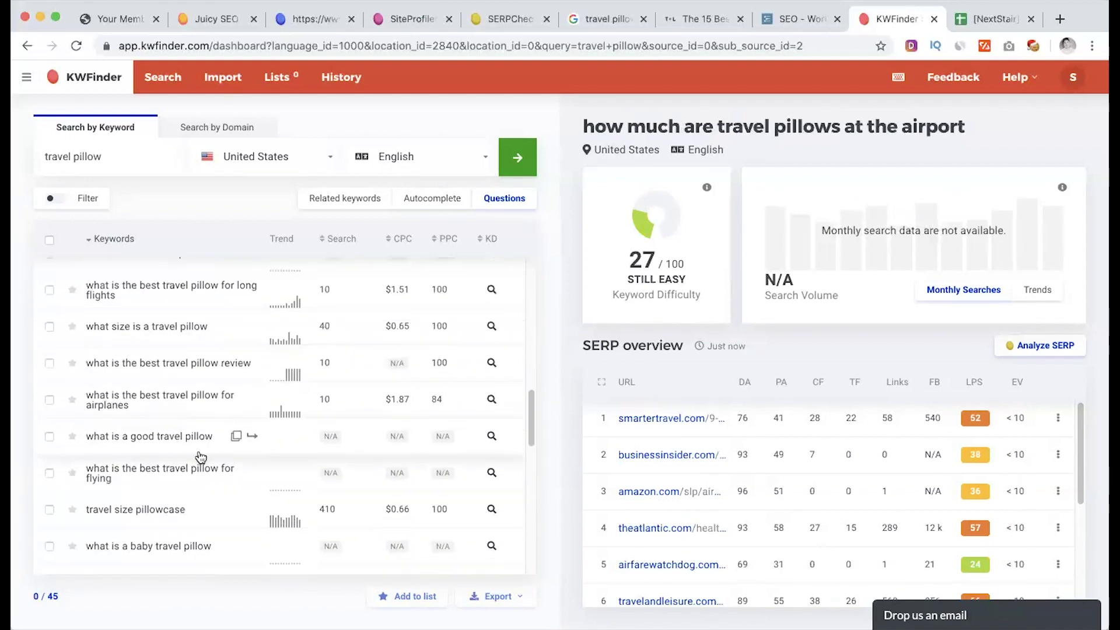
{"action": "scroll", "coordinate": [201, 467], "scroll_direction": "up", "scroll_amount": 15}
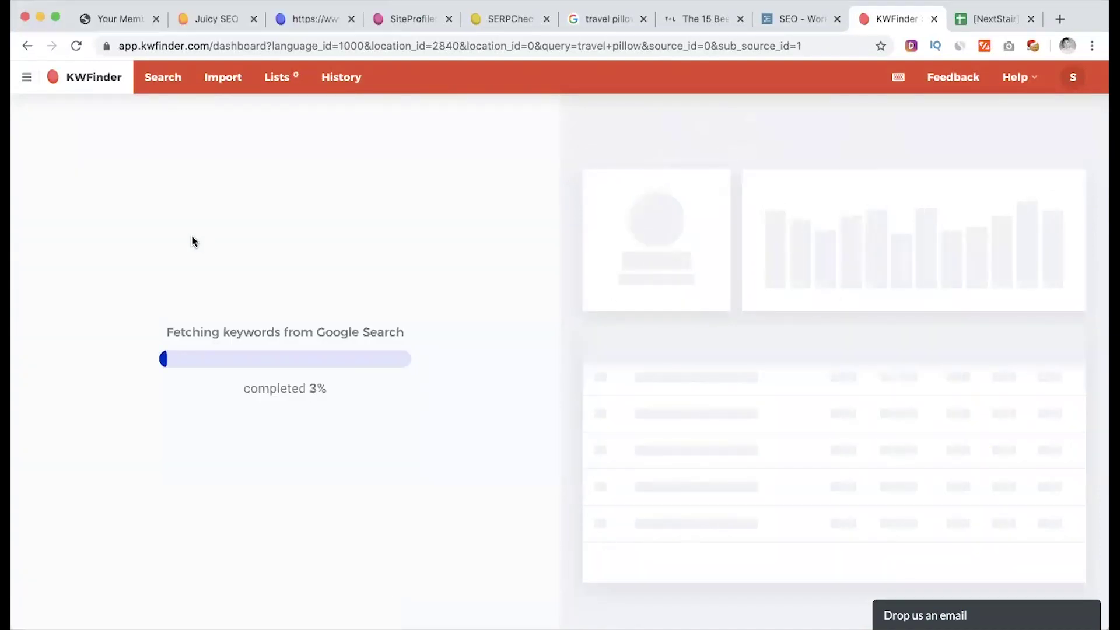
View the Travel + Leisure best travel pillows article, then return to KWFinder's travel pillow results.
{"action": "left_click", "coordinate": [694, 19]}
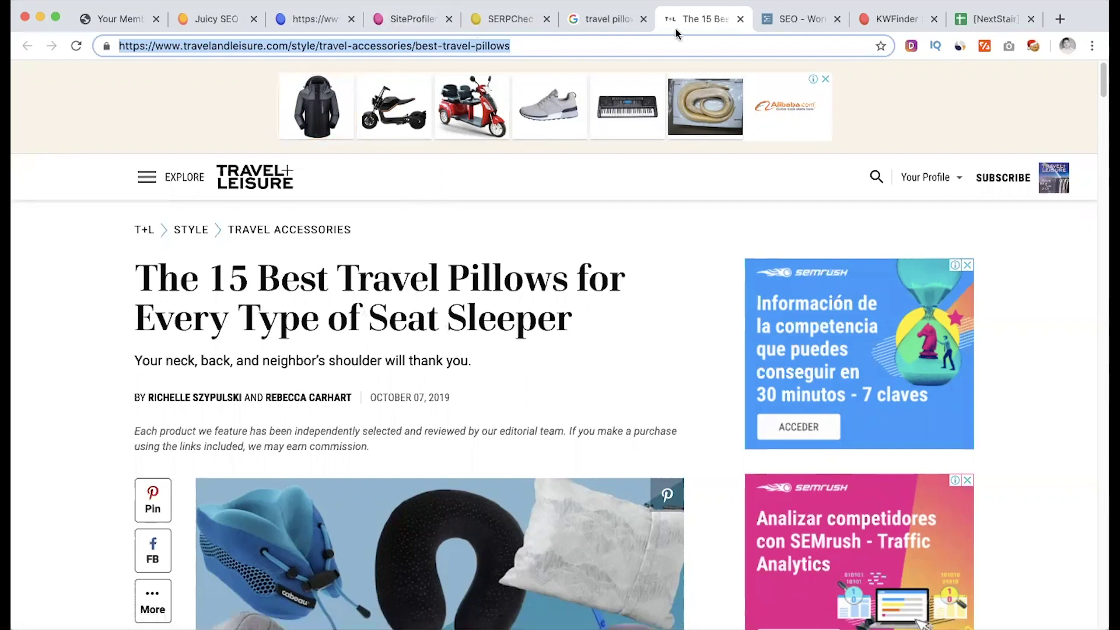
{"action": "left_click", "coordinate": [892, 22]}
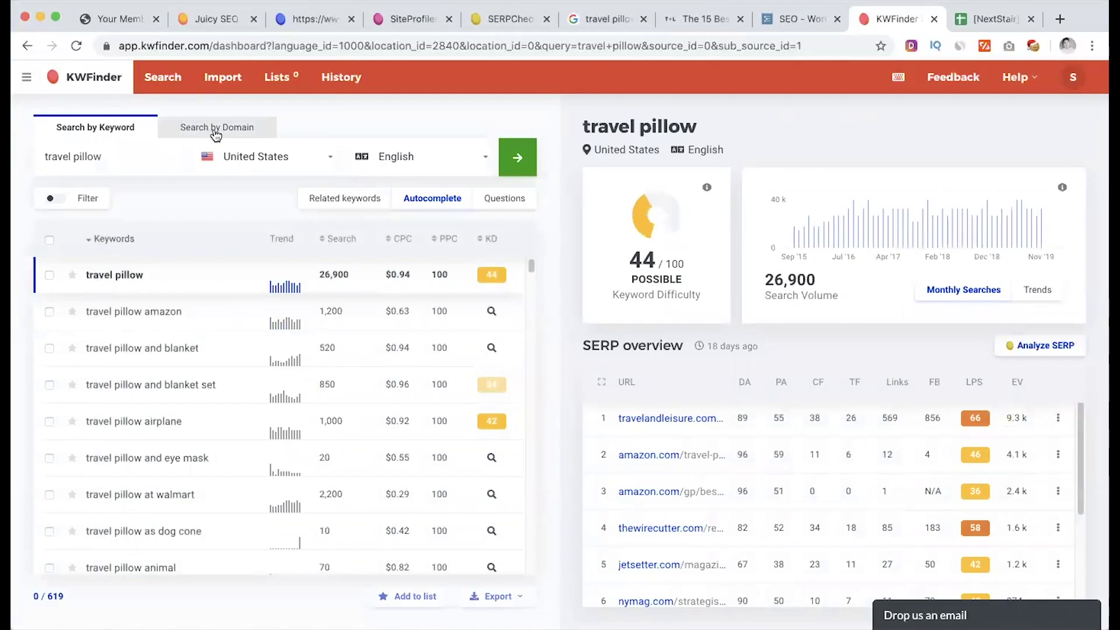
Search by domain for the Travel + Leisure article URL with location set to United States.
{"action": "left_click", "coordinate": [216, 129]}
{"action": "type", "text": "https://www.travelandleisure.com/style/travel-accessories/best-travel-pillow"}
{"action": "left_click", "coordinate": [377, 157]}
{"action": "type", "text": "un"}
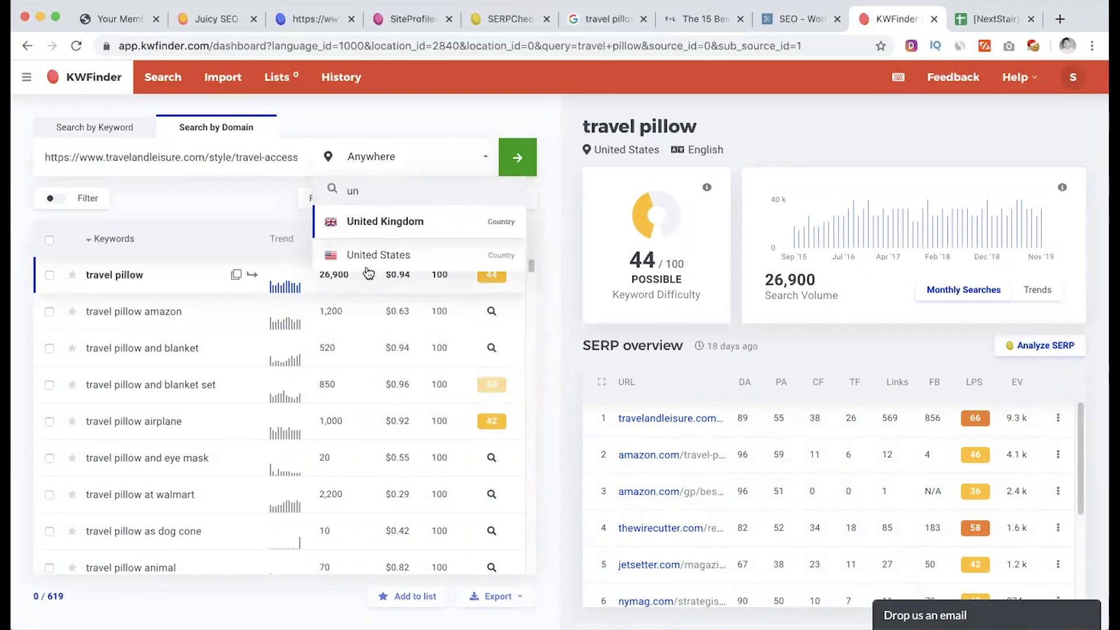
{"action": "left_click", "coordinate": [368, 257]}
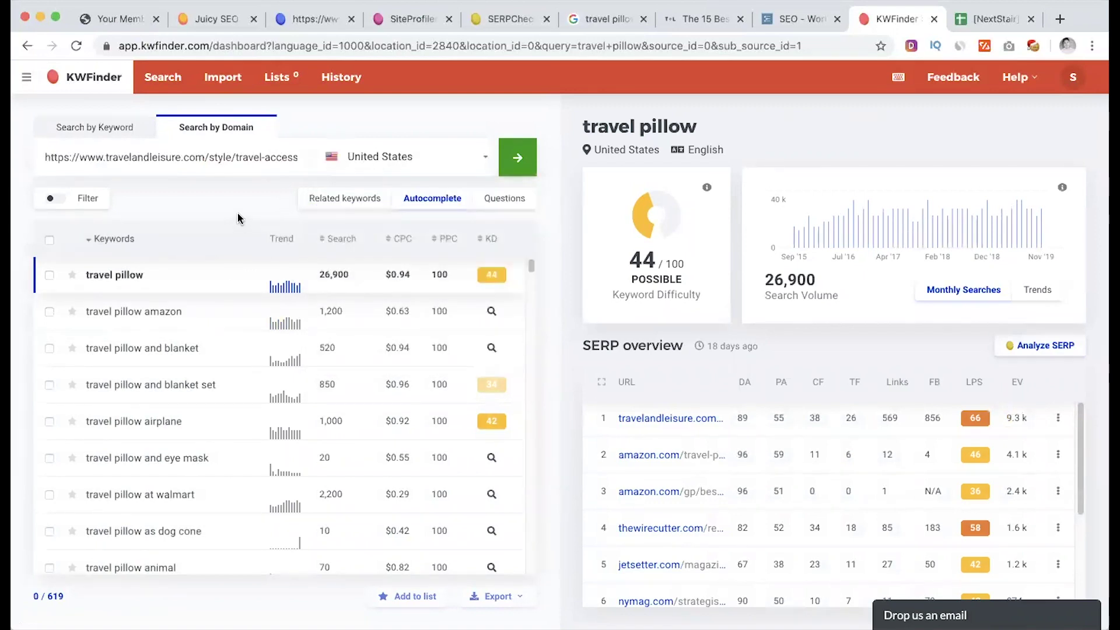
{"action": "left_click", "coordinate": [361, 204]}
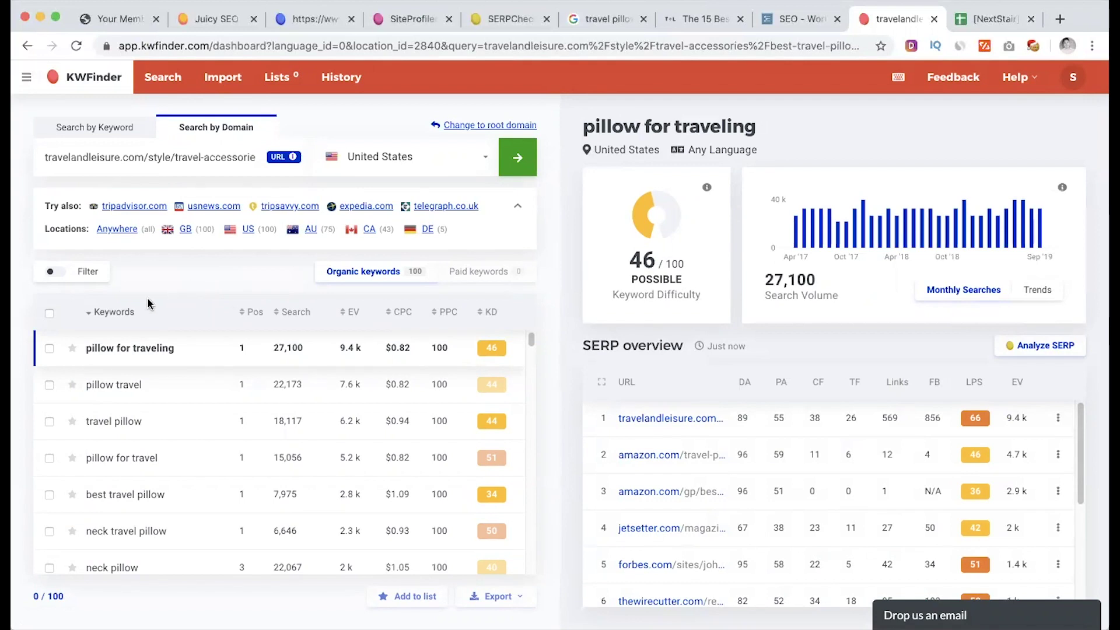
{"action": "scroll", "coordinate": [234, 500], "scroll_direction": "down", "scroll_amount": 10}
{"action": "scroll", "coordinate": [234, 499], "scroll_direction": "down", "scroll_amount": 1}
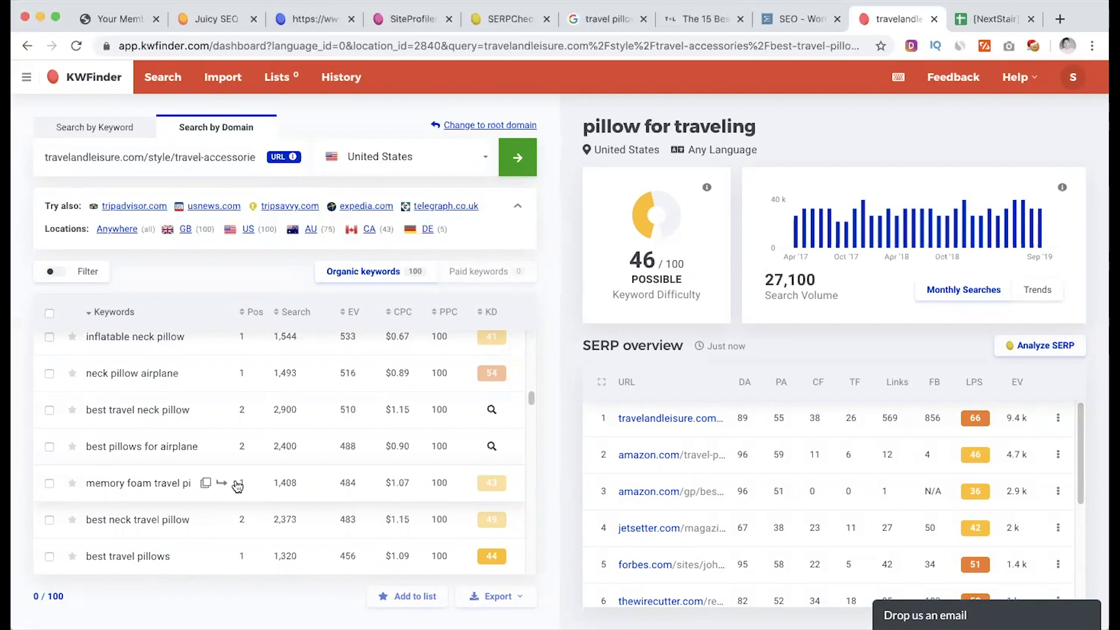
{"action": "scroll", "coordinate": [236, 486], "scroll_direction": "down", "scroll_amount": 5}
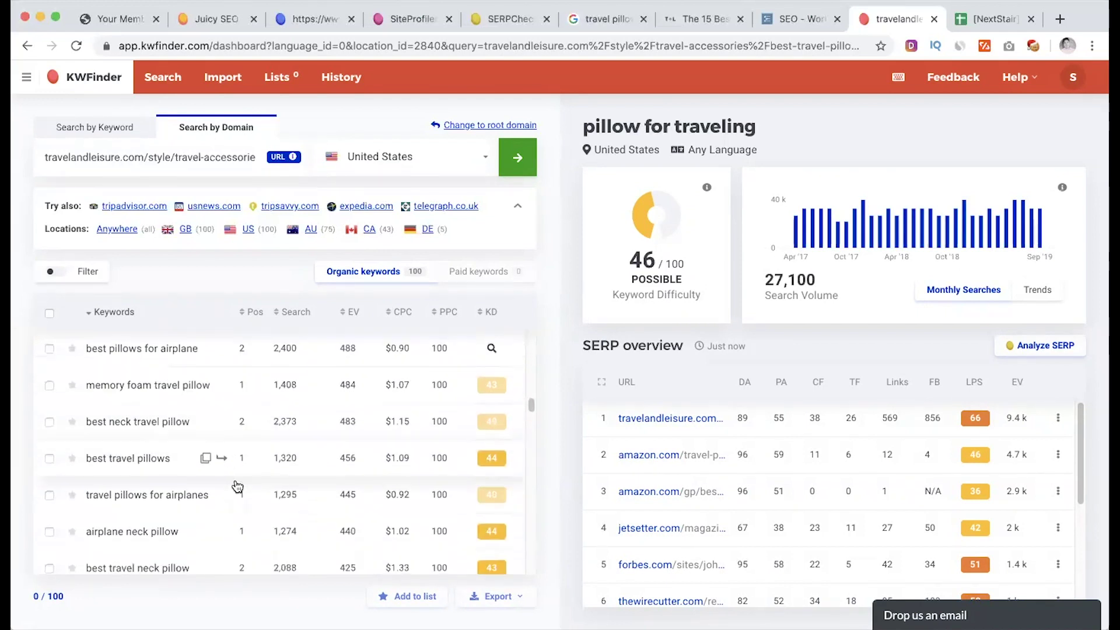
{"action": "scroll", "coordinate": [237, 486], "scroll_direction": "down", "scroll_amount": 20}
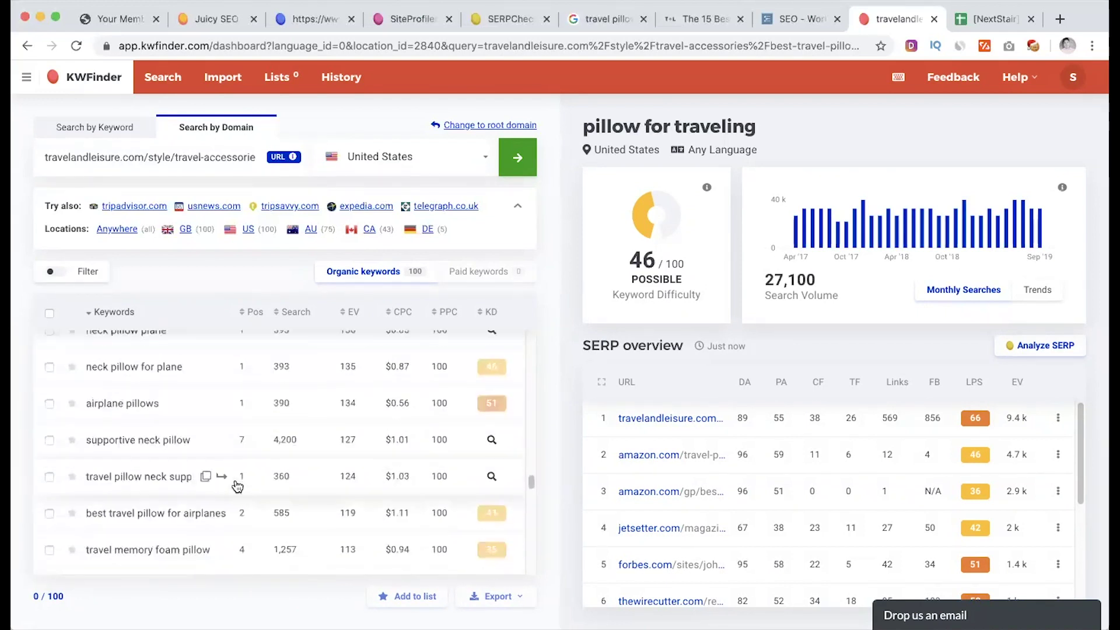
{"action": "scroll", "coordinate": [237, 485], "scroll_direction": "down", "scroll_amount": 3}
{"action": "scroll", "coordinate": [237, 486], "scroll_direction": "down", "scroll_amount": 15}
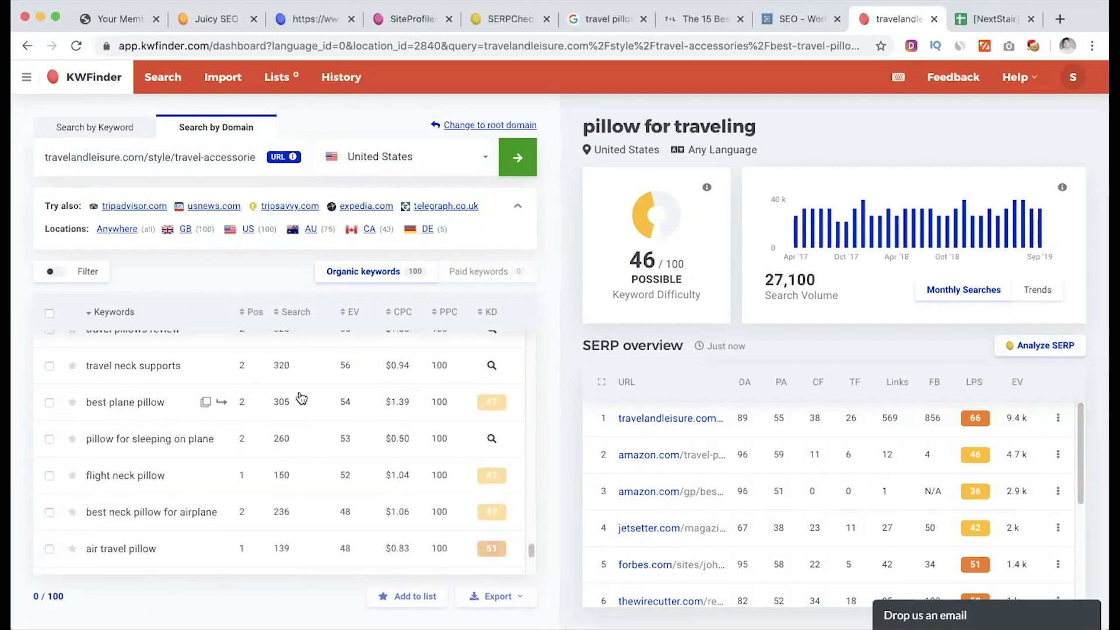
{"action": "scroll", "coordinate": [290, 488], "scroll_direction": "up", "scroll_amount": 20}
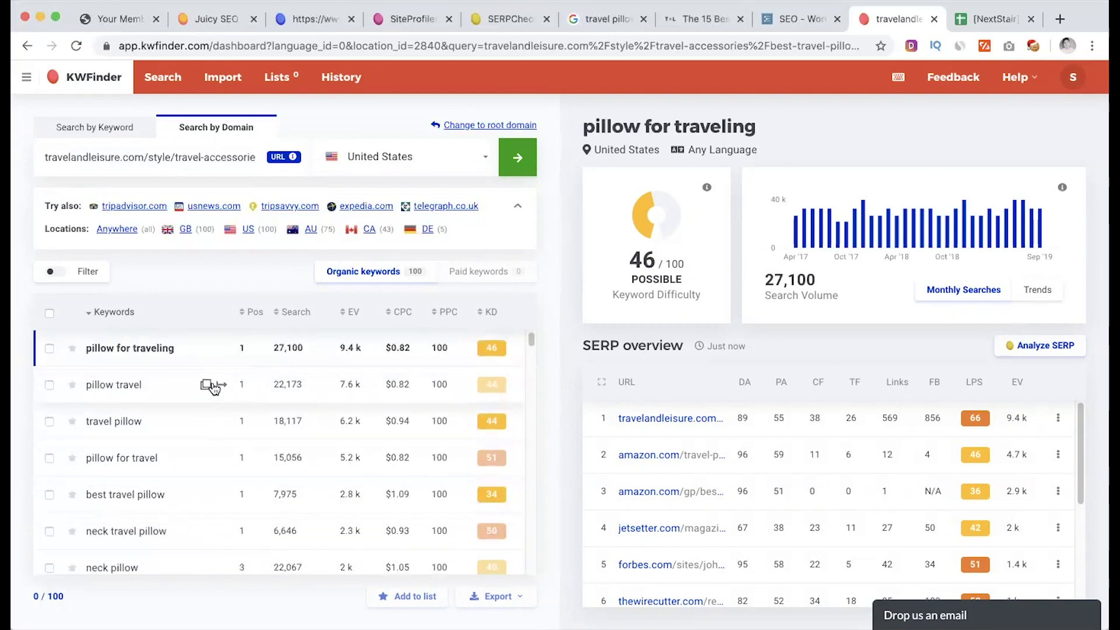
{"action": "left_click", "coordinate": [208, 386]}
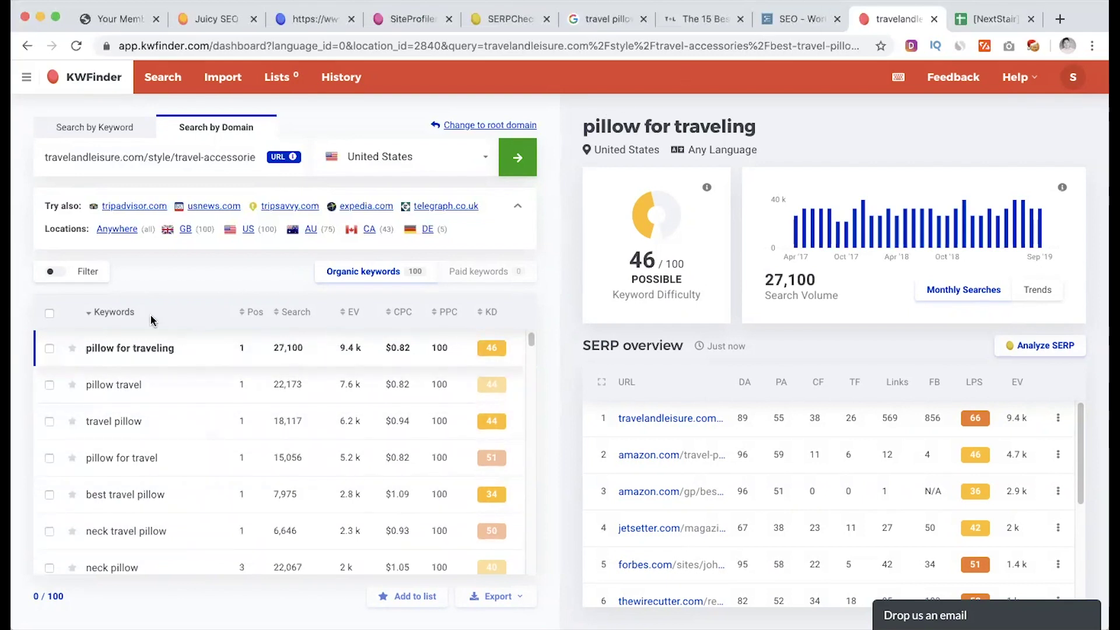
Swap the included-keyword filter from 'best' to 'review', leaving travel pillows review (320) and travel pillow reviews (260).
{"action": "left_click", "coordinate": [87, 273]}
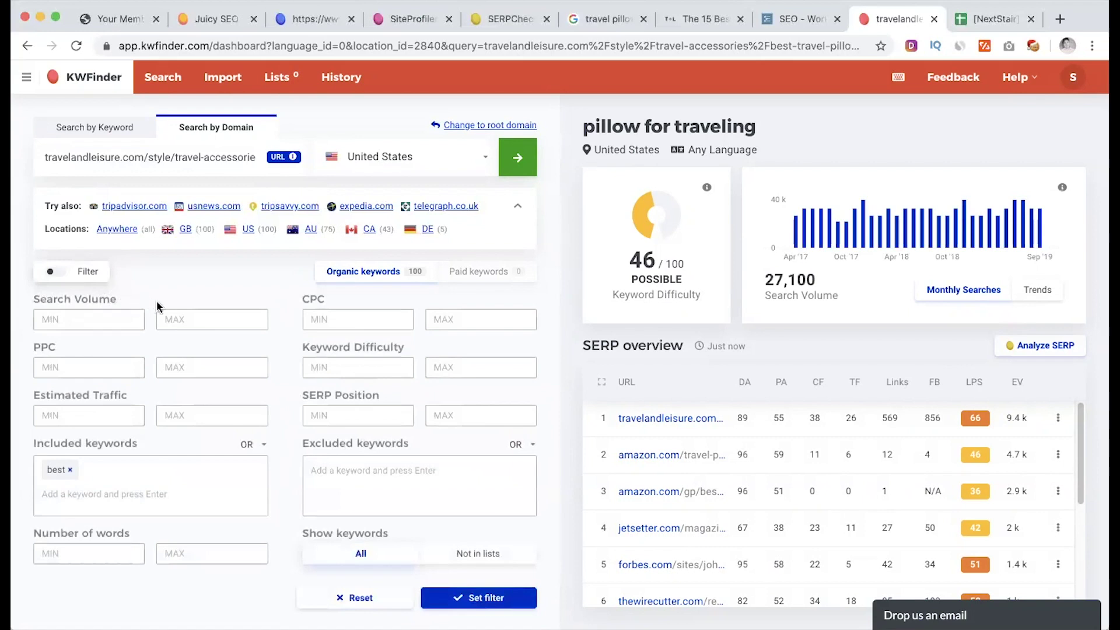
{"action": "left_click", "coordinate": [70, 469]}
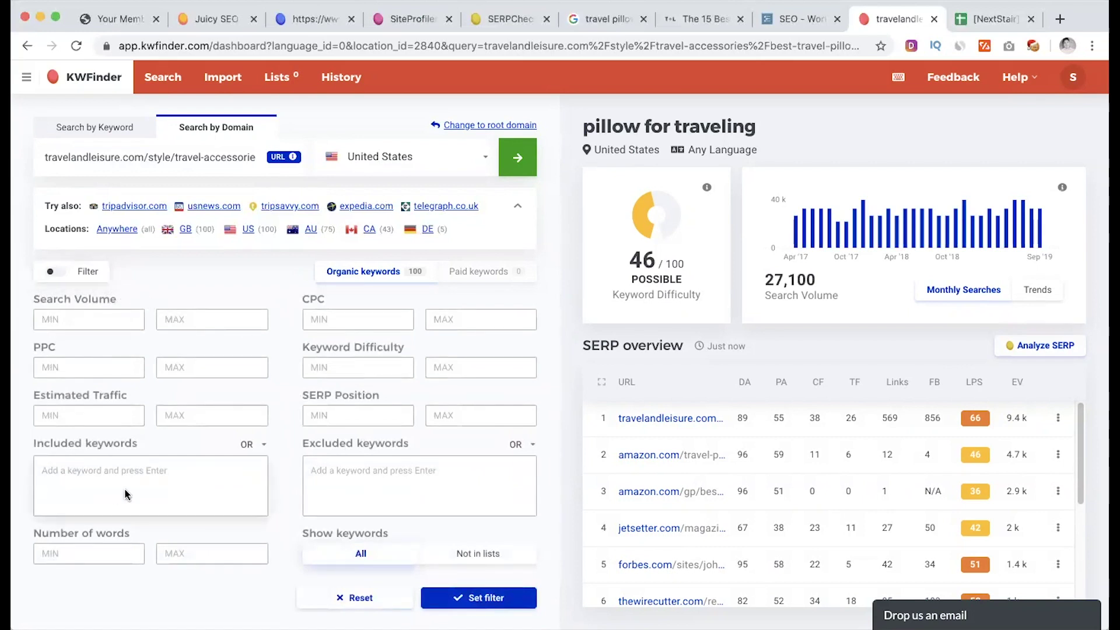
{"action": "left_click", "coordinate": [465, 594]}
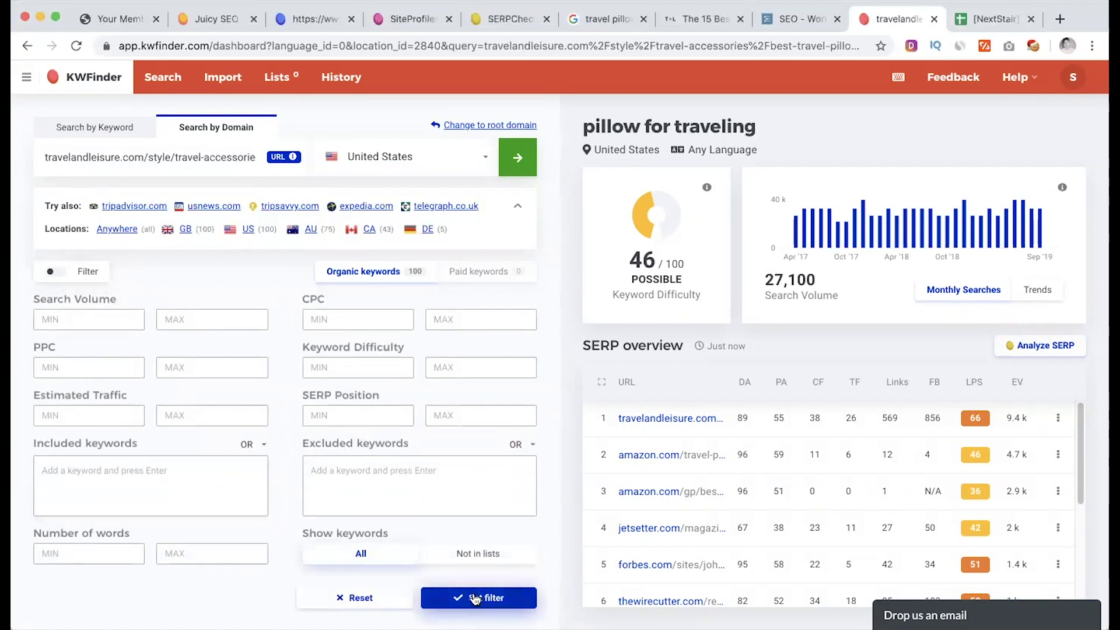
{"action": "left_click", "coordinate": [93, 273]}
{"action": "type", "text": "re"}
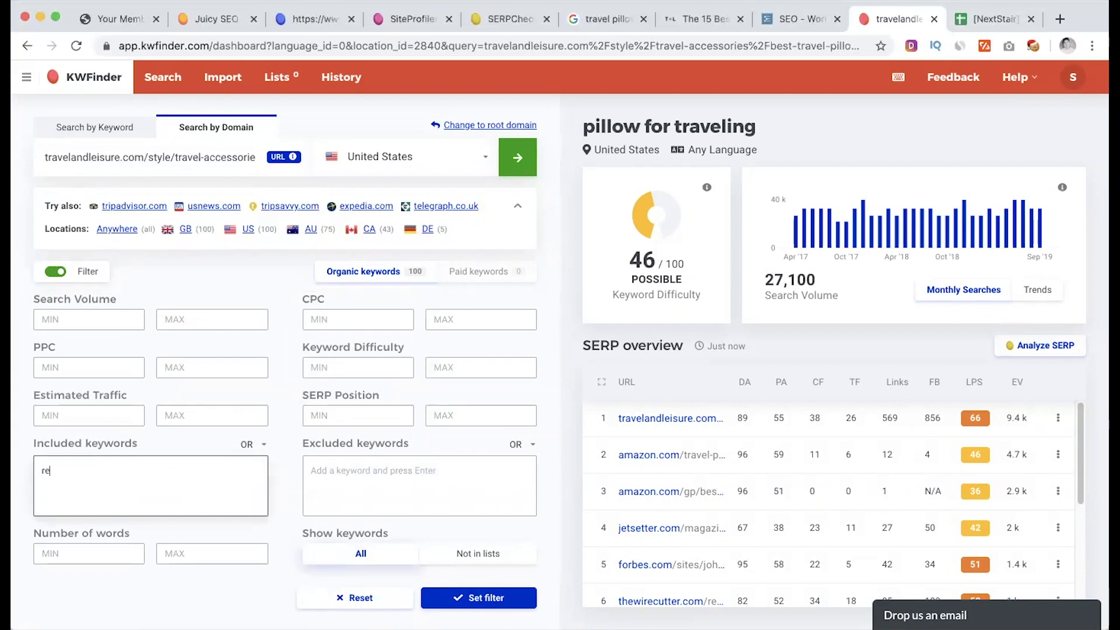
{"action": "key", "text": "Return"}
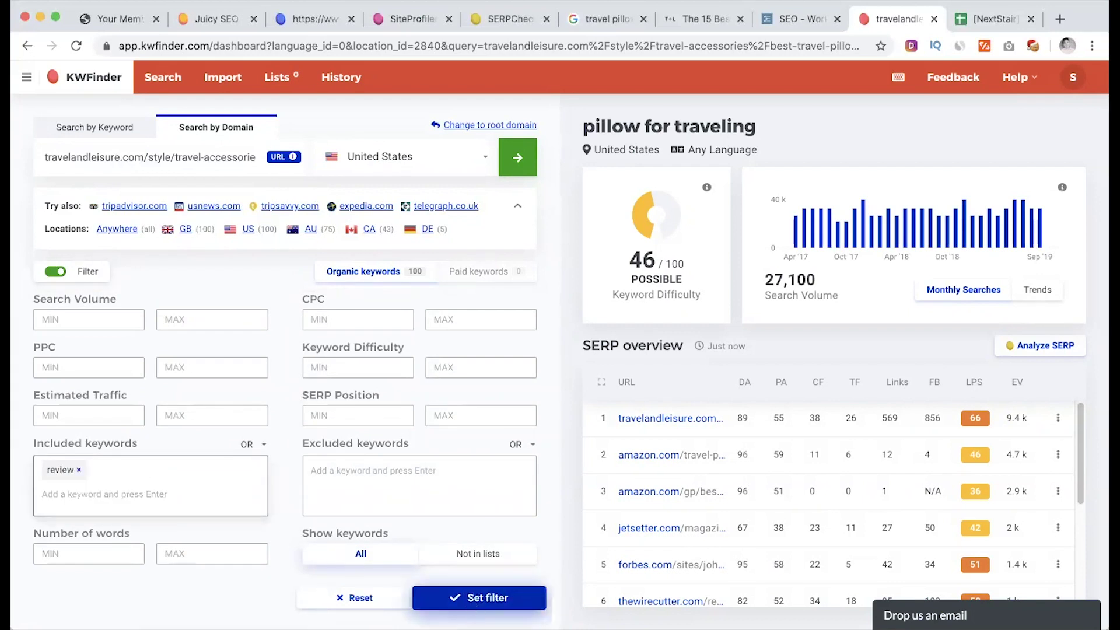
{"action": "left_click", "coordinate": [478, 597]}
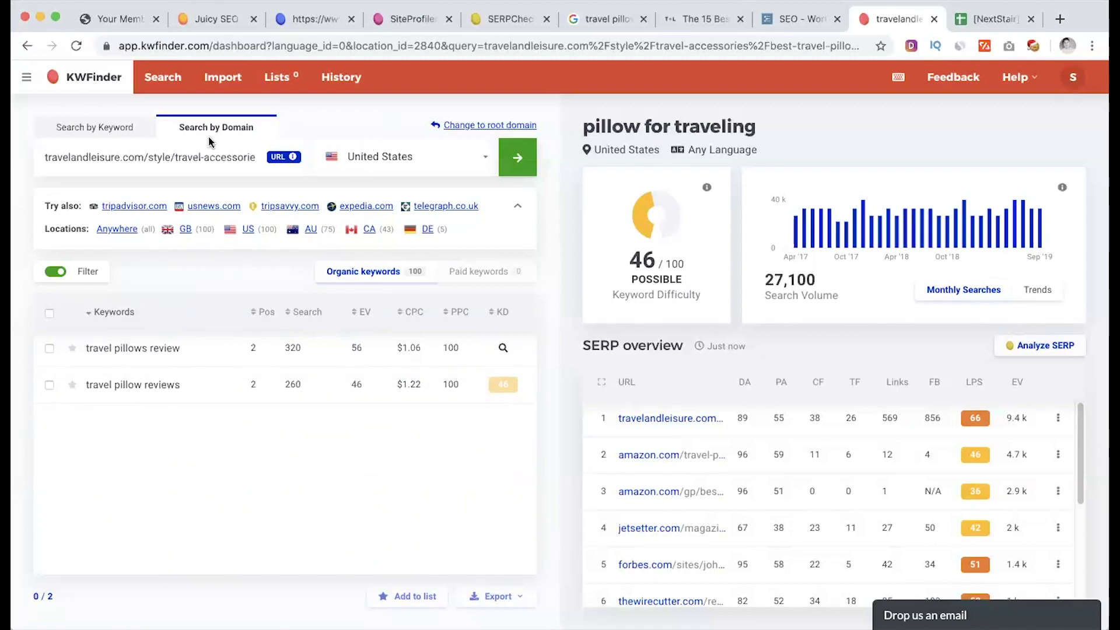
{"action": "left_click", "coordinate": [111, 133]}
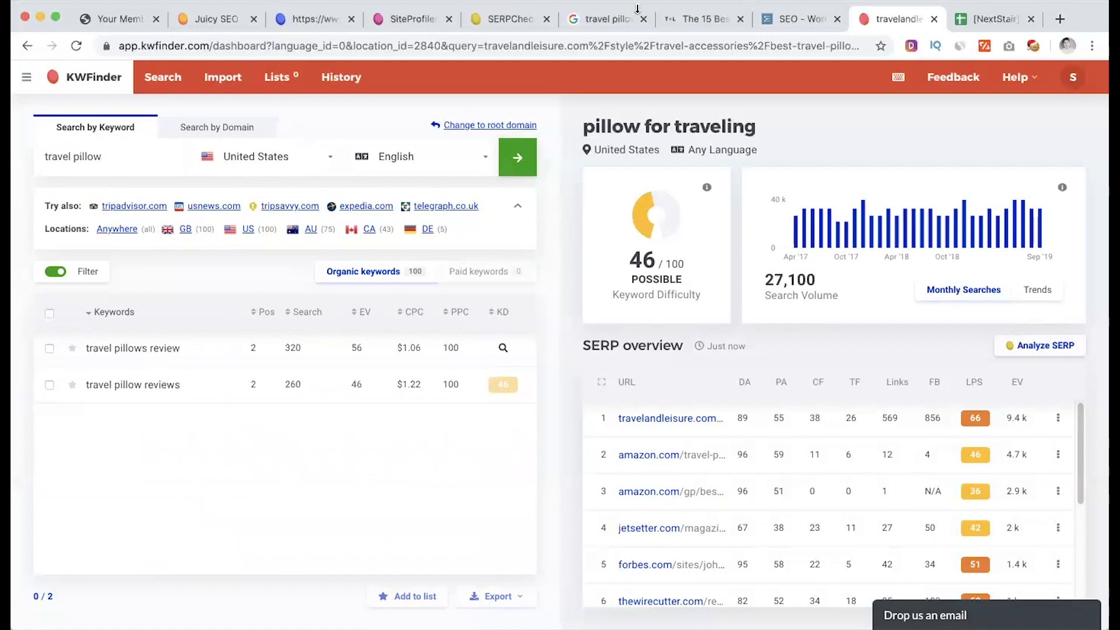
{"action": "key", "text": "ctrl+Tab"}
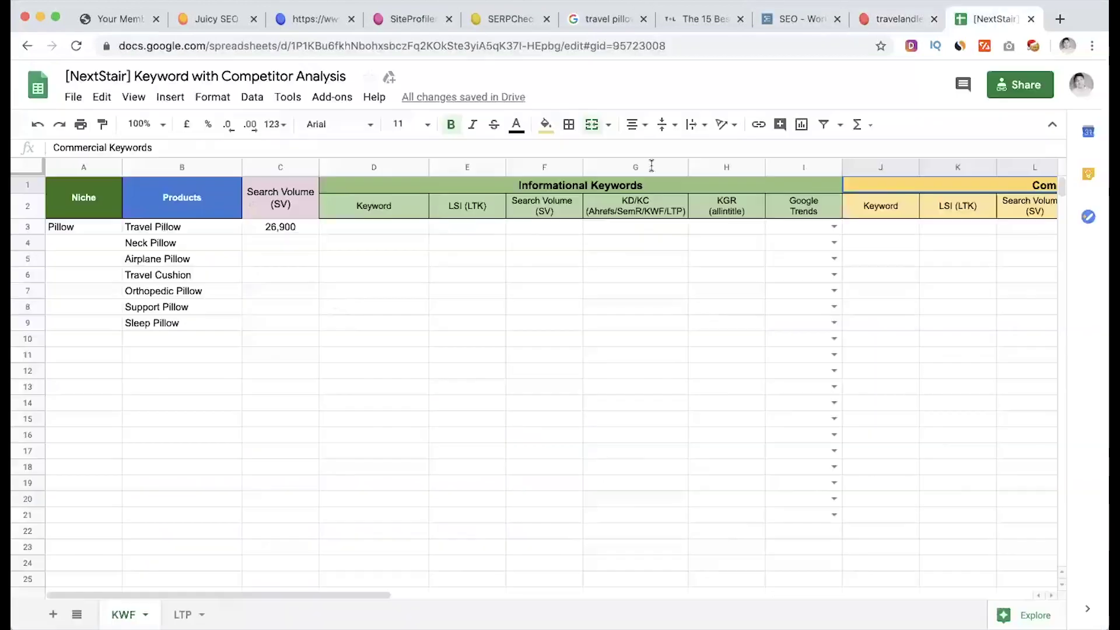
Search KWFinder for support pillow, copied from the Support Pillow product cell B8.
{"action": "left_click", "coordinate": [200, 308]}
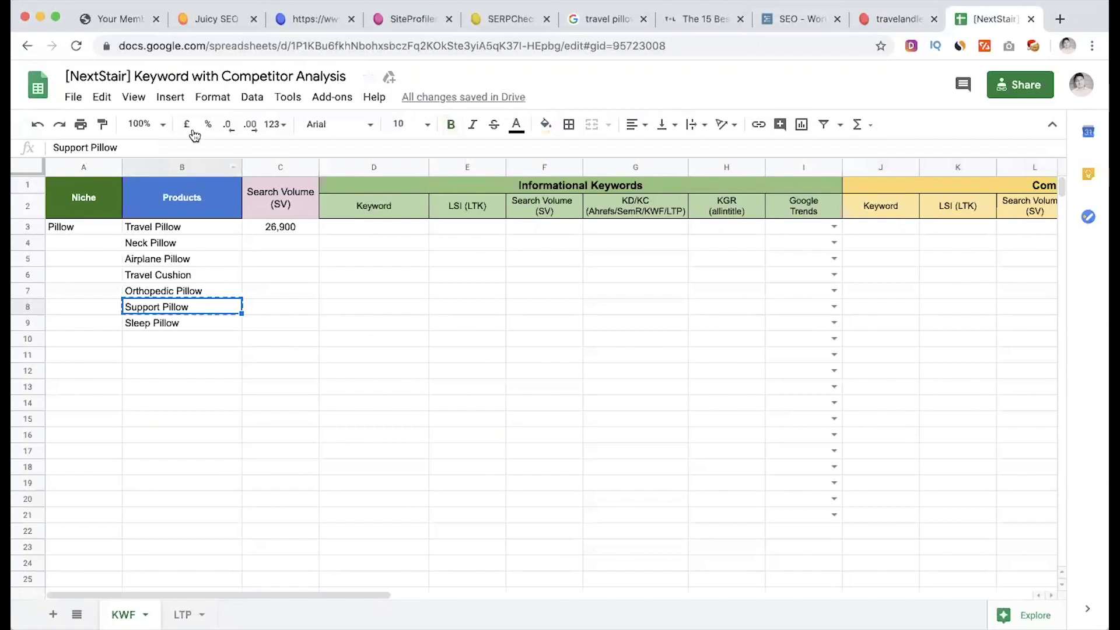
{"action": "key", "text": "ctrl+shift+Tab"}
{"action": "key", "text": "ctrl+v"}
{"action": "key", "text": "Return"}
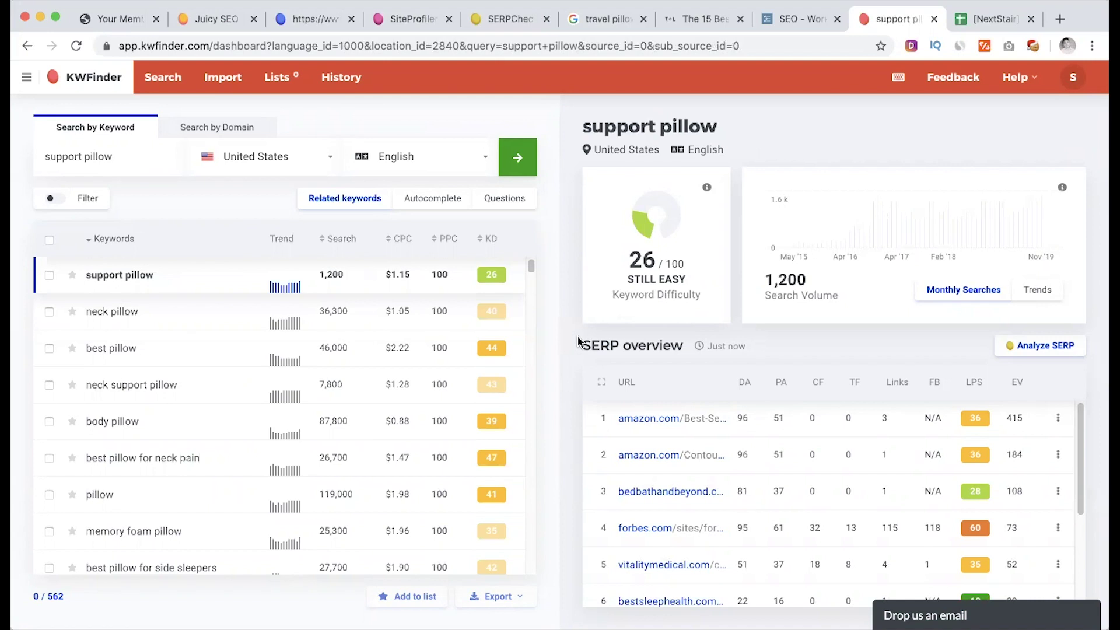
Review Support Pillow's row 8 Keyword, search volume and KD/KC cells against KWFinder's 1,200 searches and KD 26.
{"action": "left_click", "coordinate": [985, 19]}
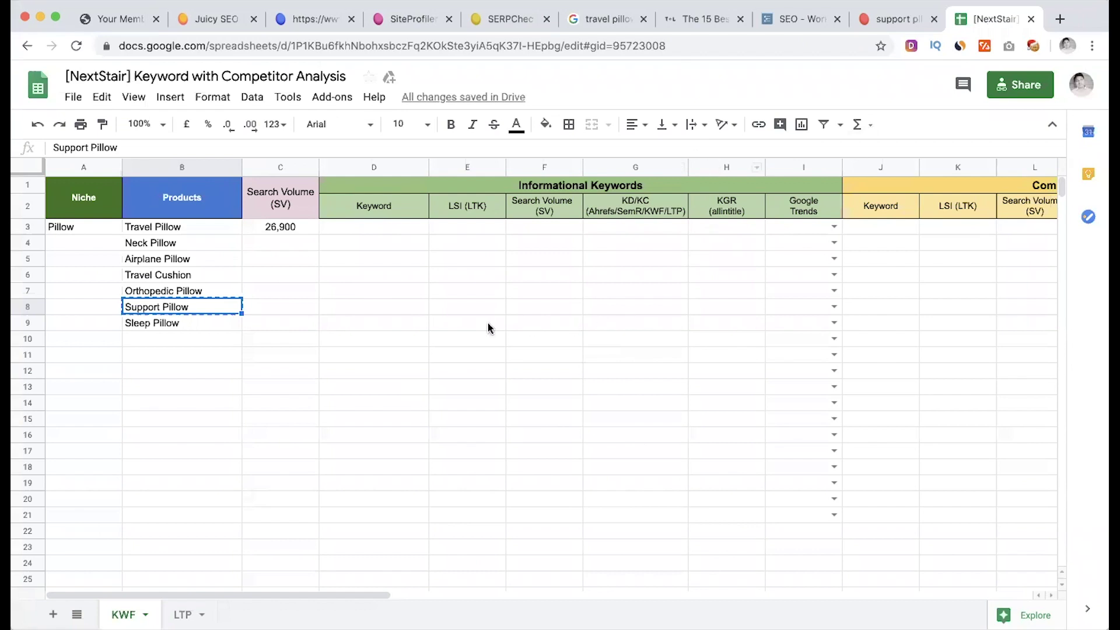
{"action": "left_click", "coordinate": [269, 309]}
{"action": "left_click", "coordinate": [205, 315]}
{"action": "left_click", "coordinate": [284, 310]}
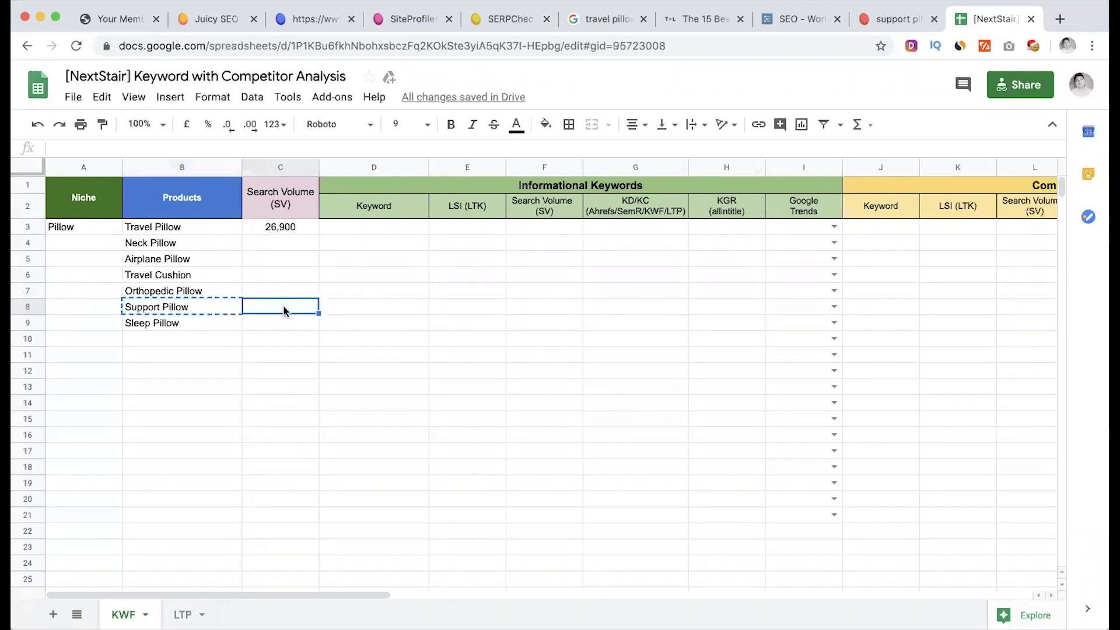
{"action": "left_click", "coordinate": [353, 307]}
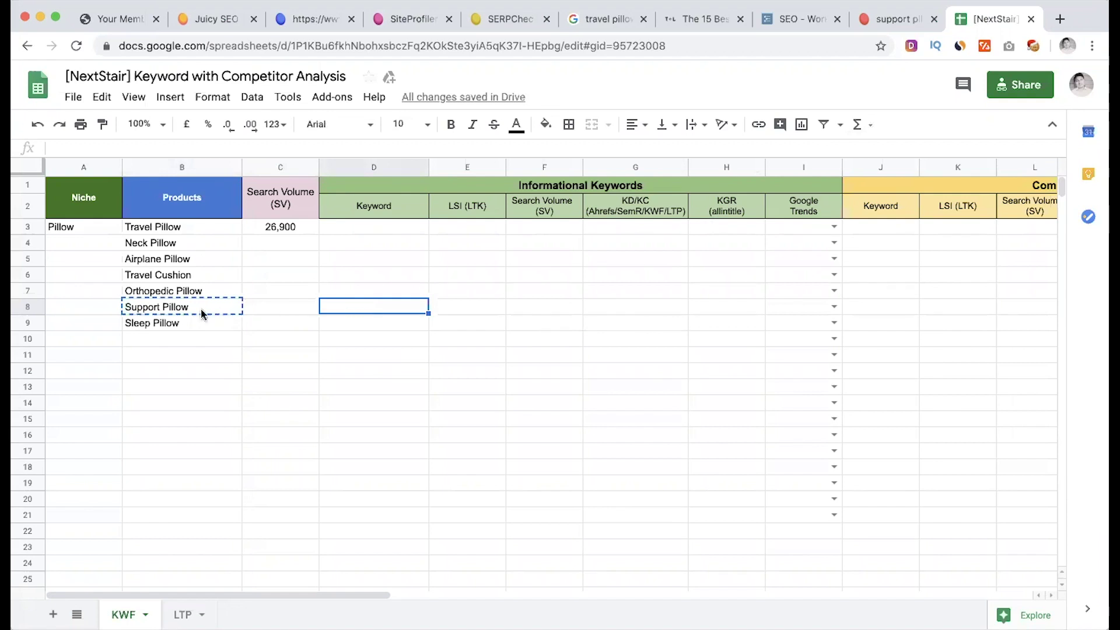
{"action": "left_click", "coordinate": [200, 312]}
{"action": "left_click", "coordinate": [345, 305]}
{"action": "left_click", "coordinate": [607, 306]}
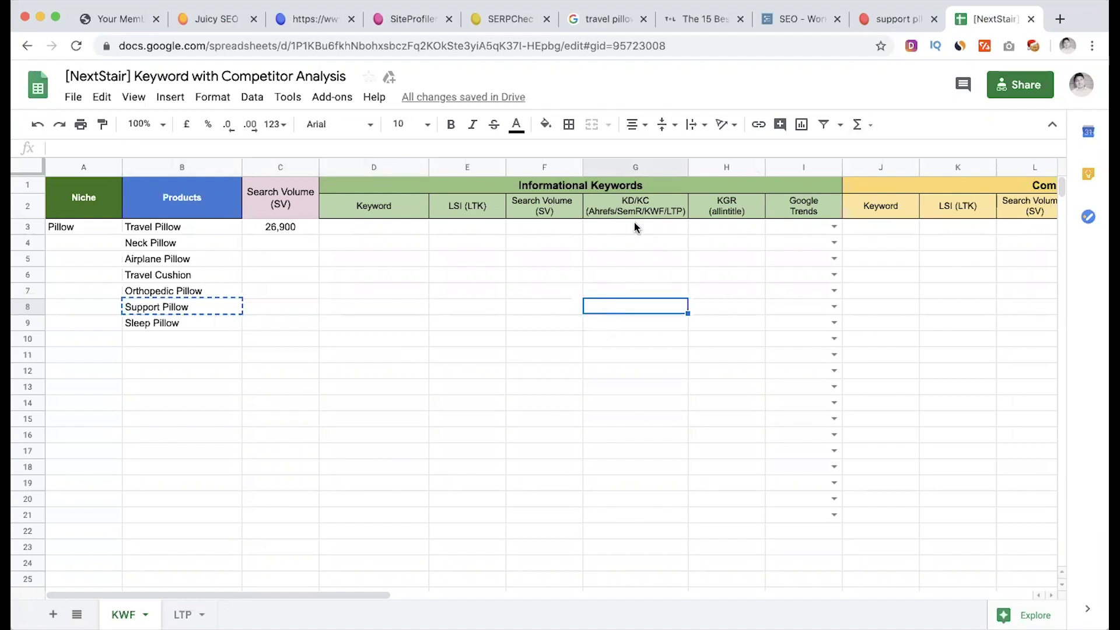
{"action": "left_click", "coordinate": [654, 211]}
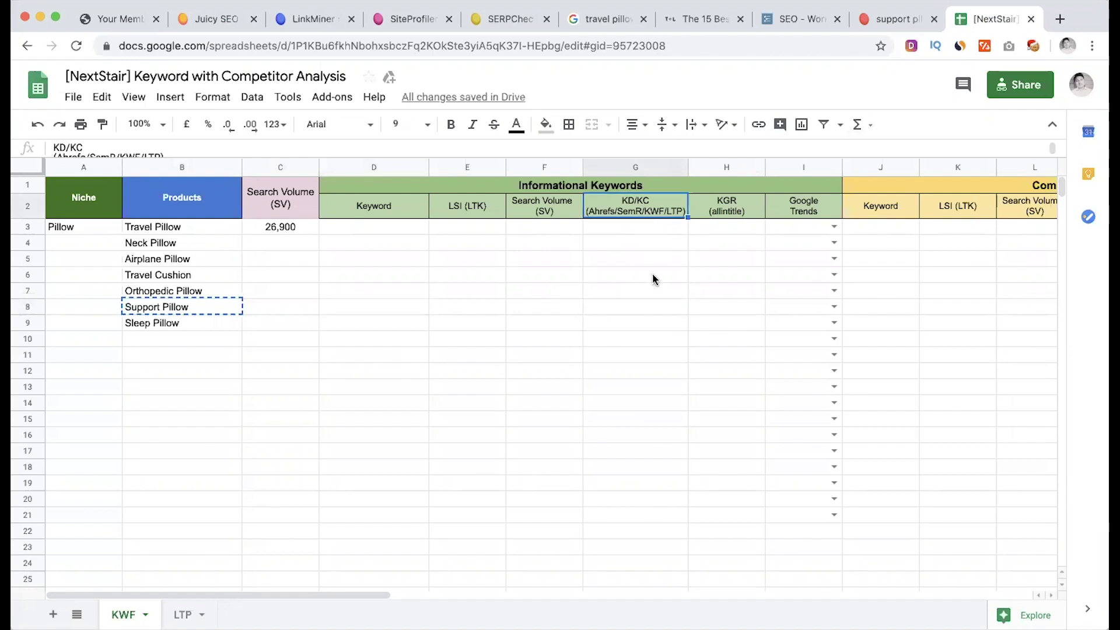
{"action": "left_click", "coordinate": [624, 309]}
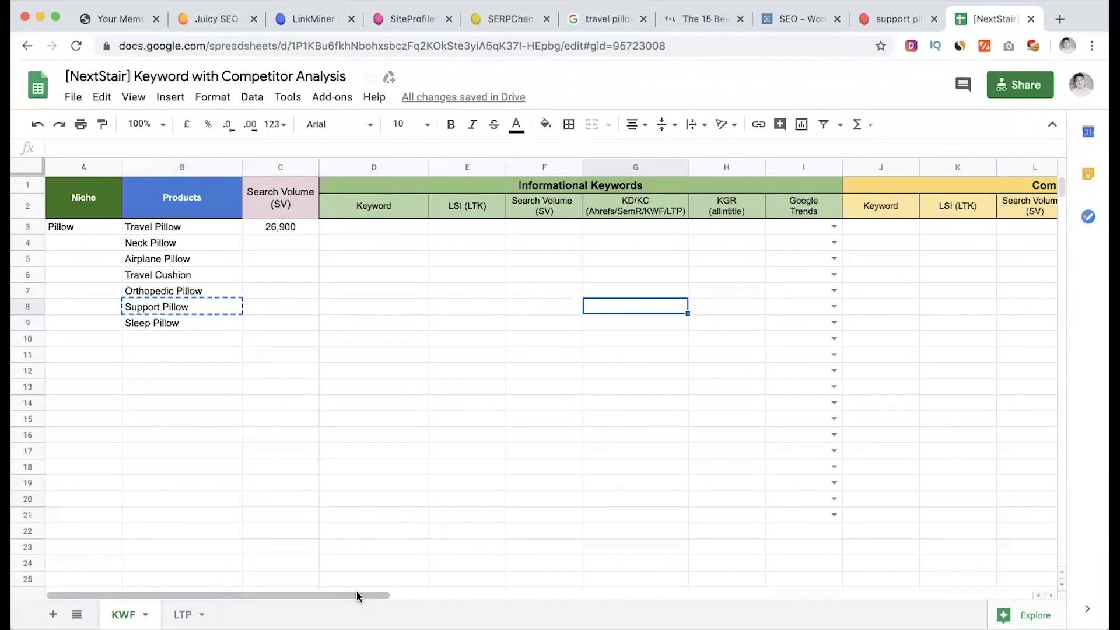
{"action": "key", "text": "ctrl+shift+Tab"}
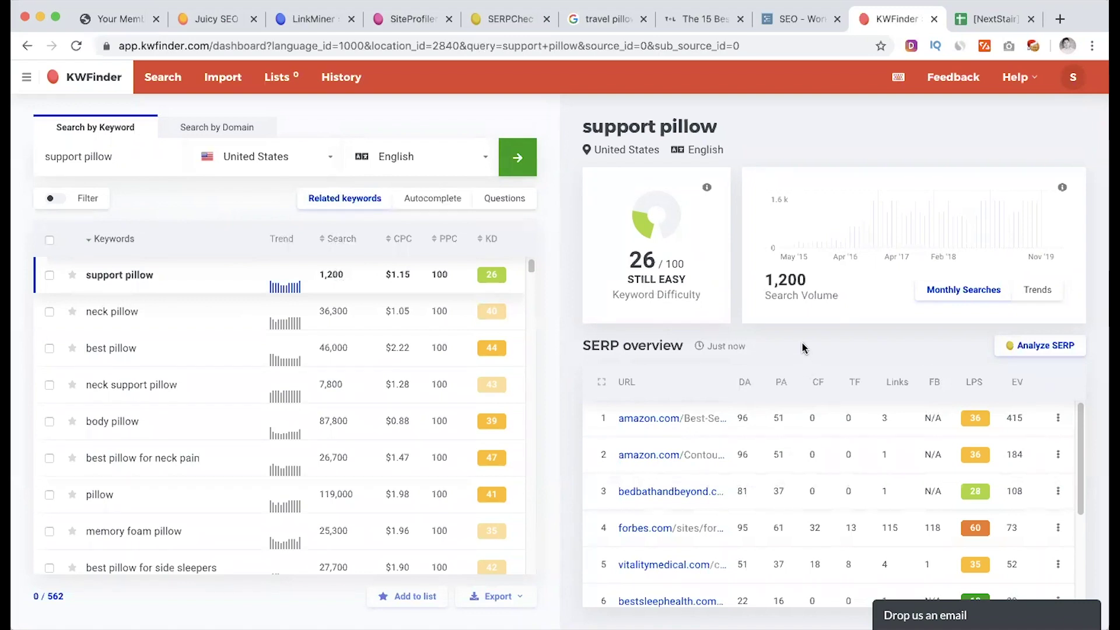
{"action": "scroll", "coordinate": [892, 458], "scroll_direction": "down", "scroll_amount": 1}
{"action": "mouse_move", "coordinate": [887, 454]}
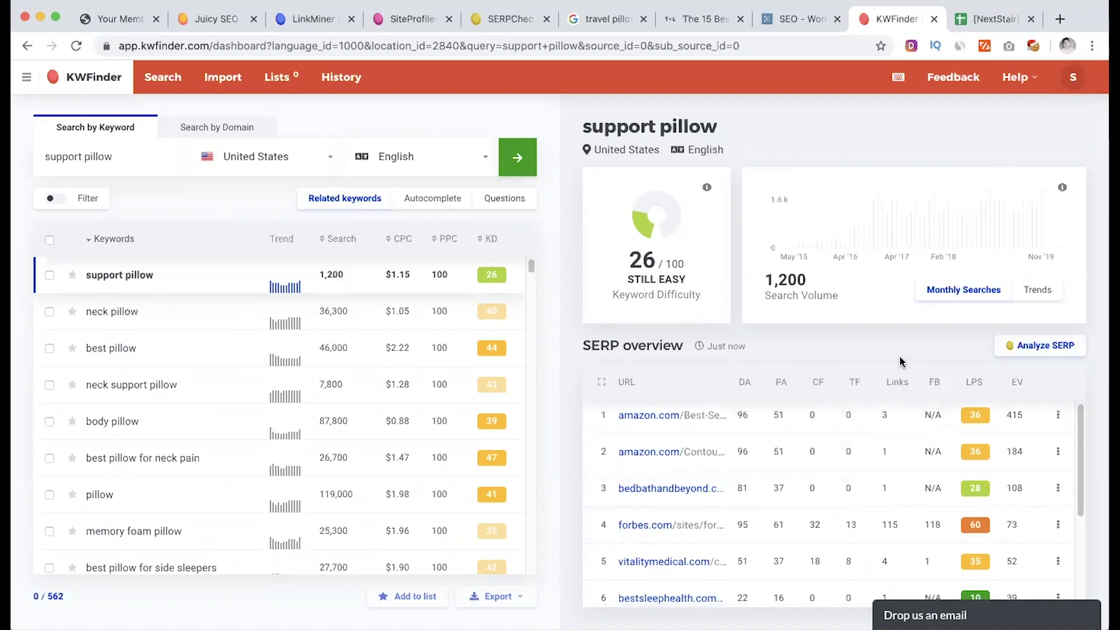
{"action": "scroll", "coordinate": [828, 441], "scroll_direction": "up", "scroll_amount": 1}
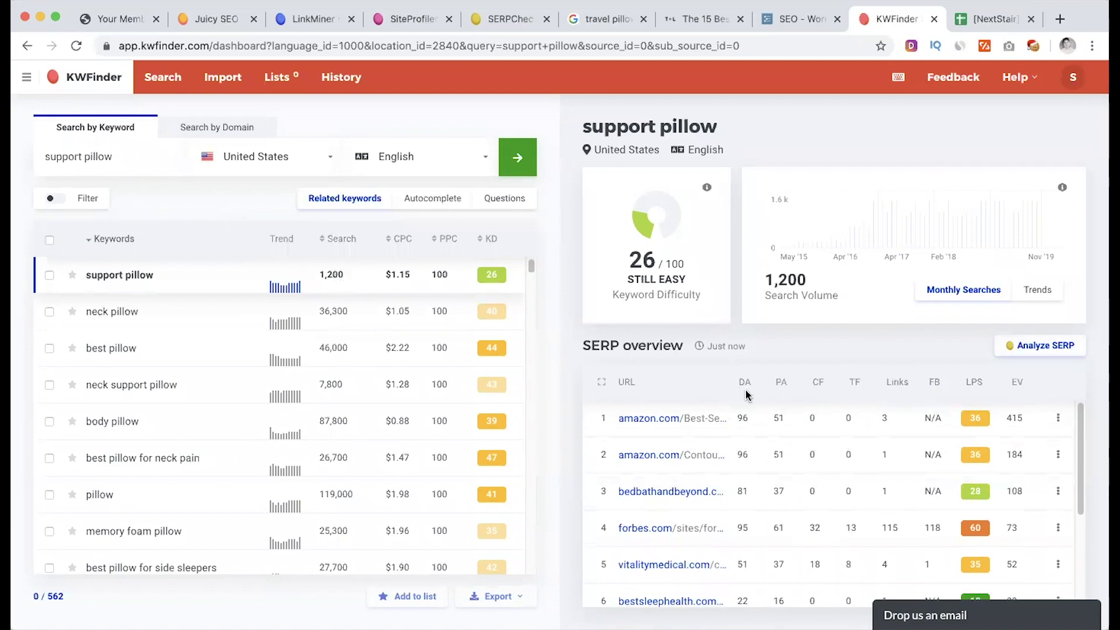
{"action": "mouse_move", "coordinate": [781, 387]}
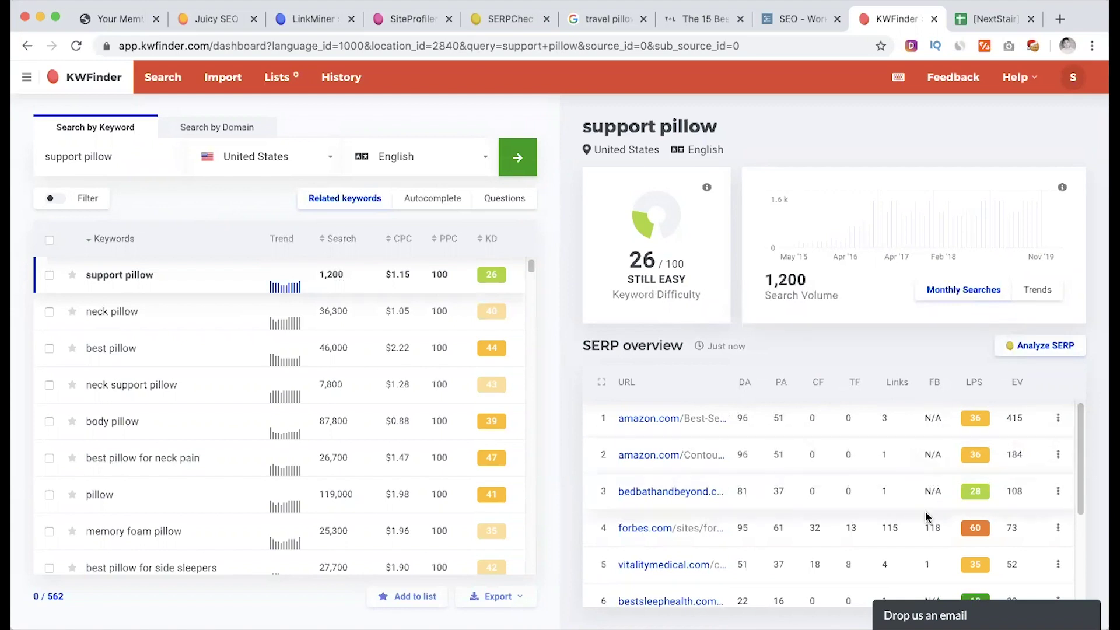
{"action": "mouse_move", "coordinate": [972, 390]}
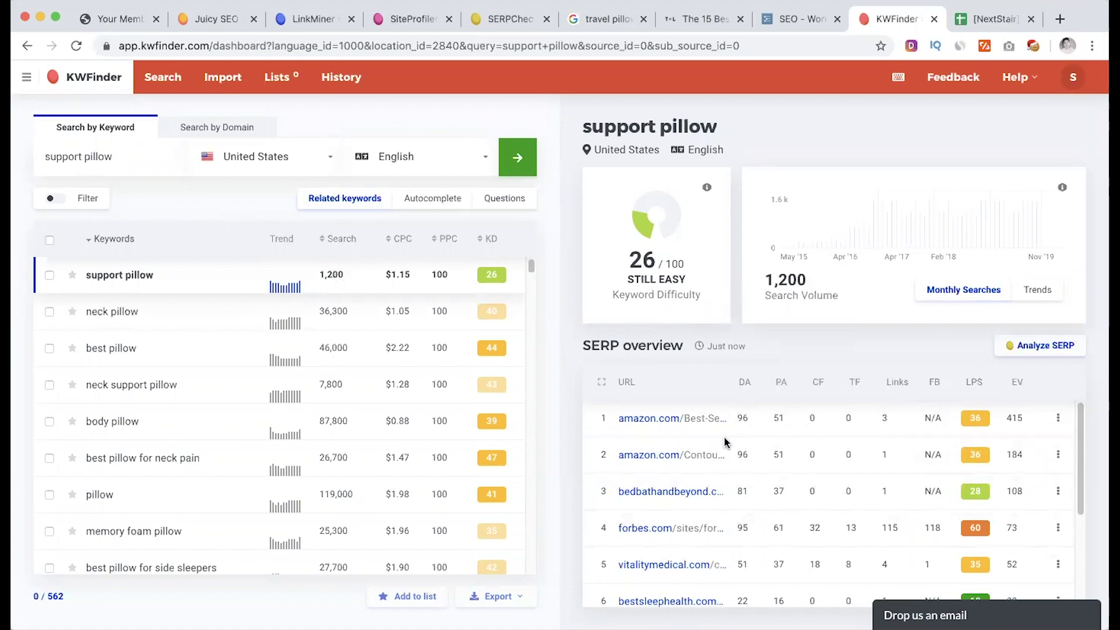
Search for 'support pillow reviews' and scroll its SERP overview down to chicagotribune.com at LPS 37.
{"action": "mouse_move", "coordinate": [1018, 383]}
{"action": "left_click", "coordinate": [128, 155]}
{"action": "type", "text": "reviews"}
{"action": "left_click", "coordinate": [517, 157]}
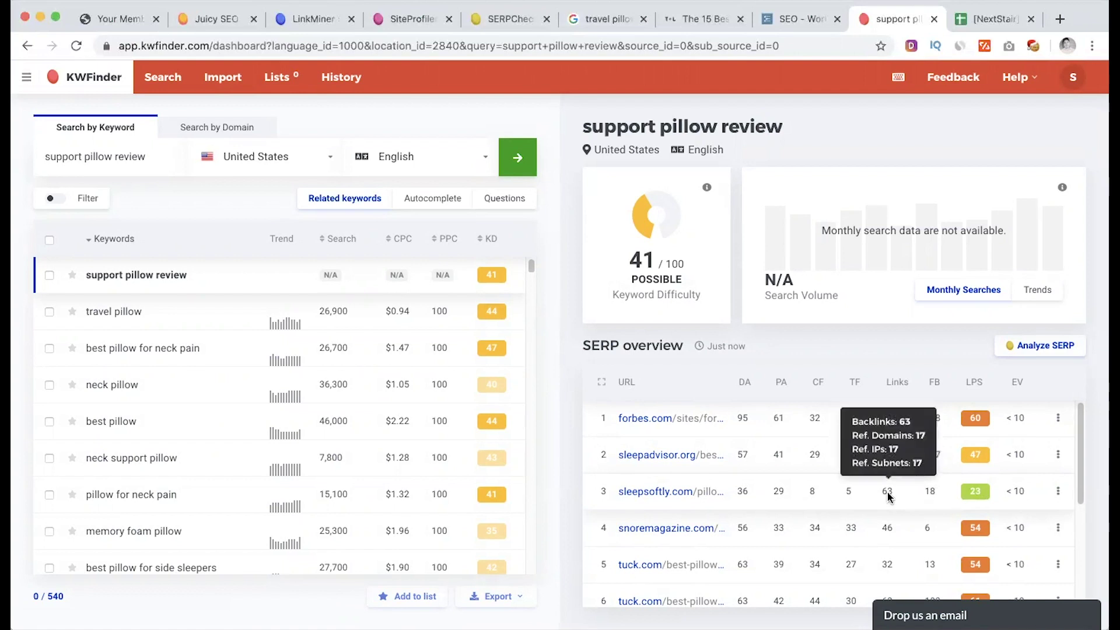
{"action": "mouse_move", "coordinate": [891, 498]}
{"action": "scroll", "coordinate": [888, 497], "scroll_direction": "down", "scroll_amount": 3}
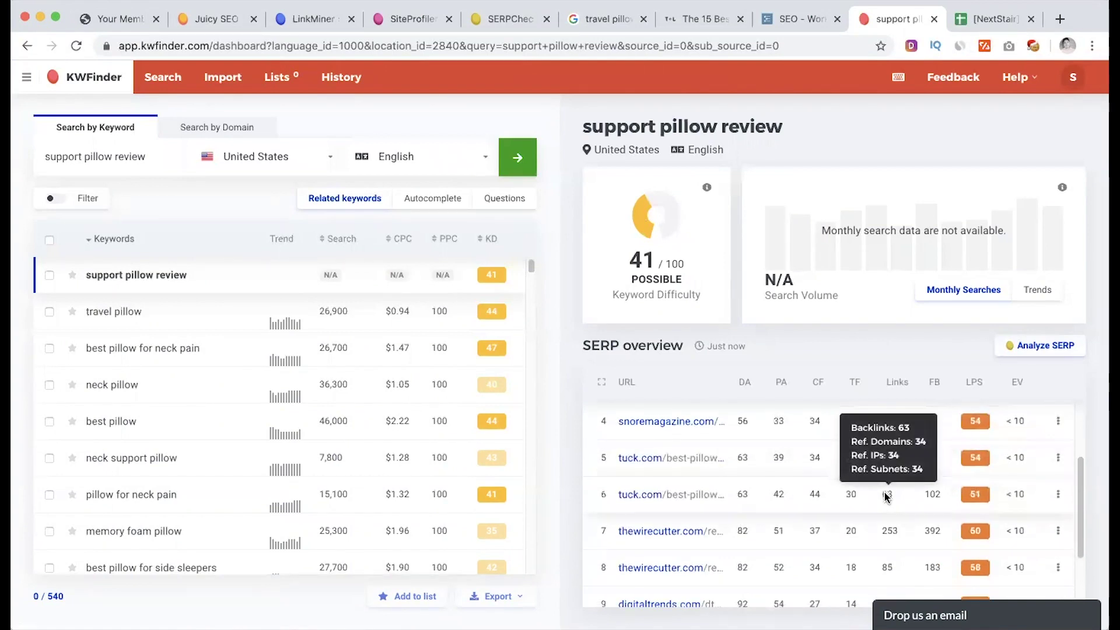
{"action": "scroll", "coordinate": [886, 495], "scroll_direction": "down", "scroll_amount": 3}
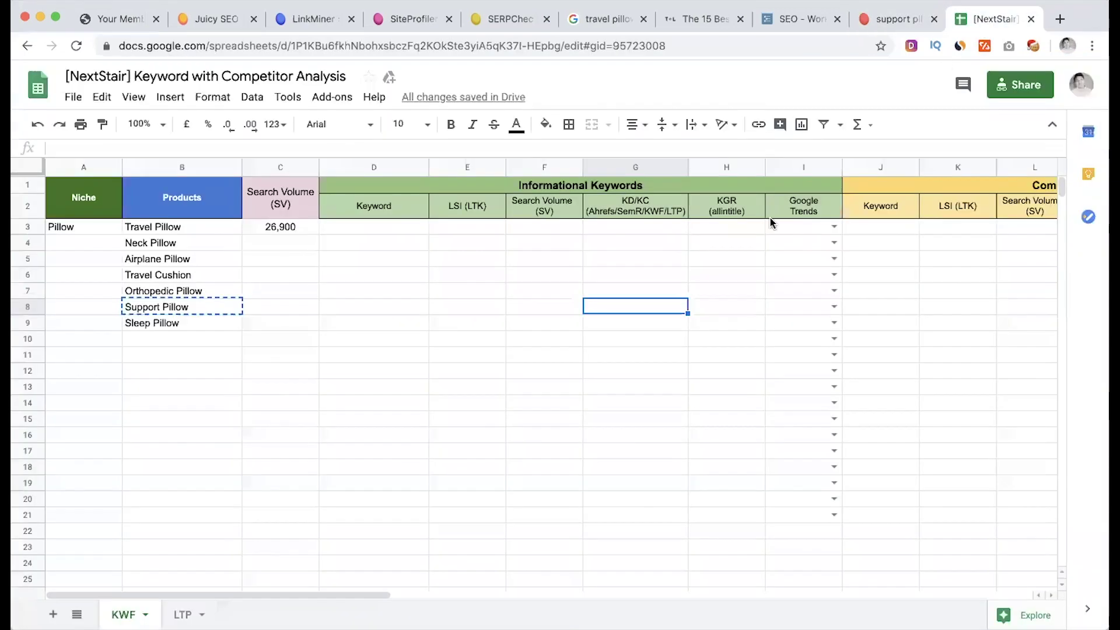
Insert a blank column after Indexed Pages in the Competitors section.
{"action": "left_click", "coordinate": [995, 19]}
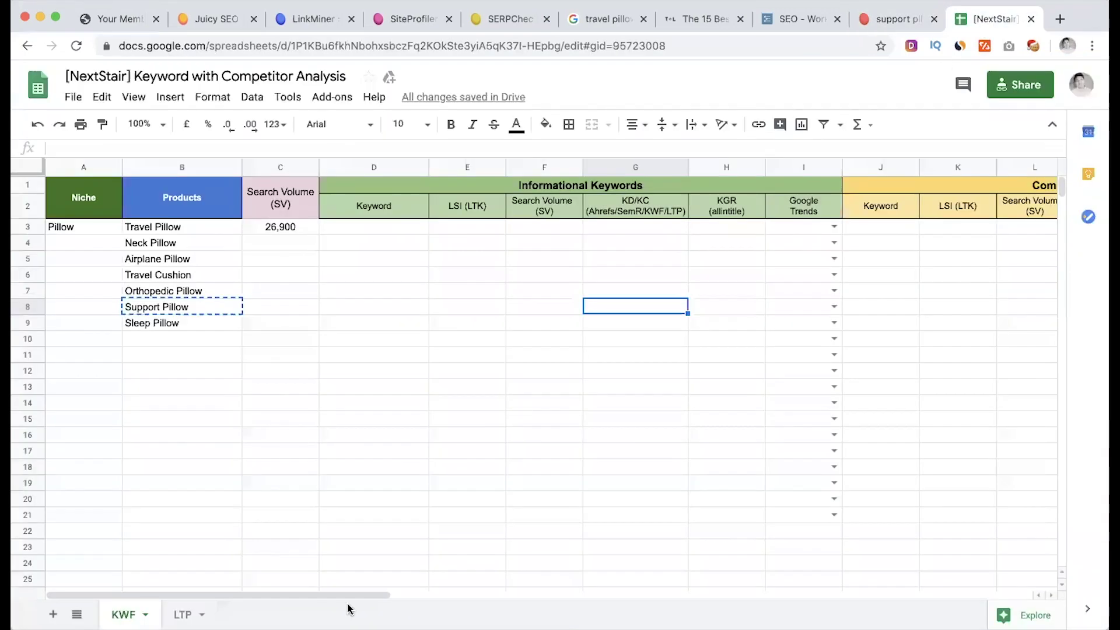
{"action": "left_click_drag", "start_coordinate": [317, 593], "coordinate": [662, 558]}
{"action": "left_click", "coordinate": [921, 227]}
{"action": "left_click", "coordinate": [982, 227]}
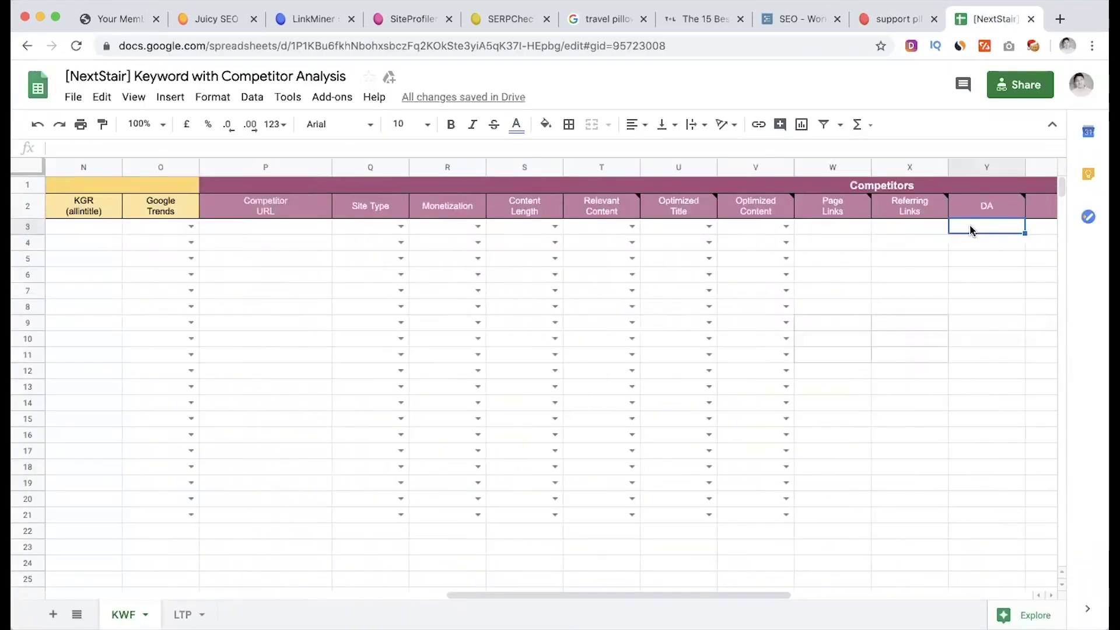
{"action": "left_click_drag", "start_coordinate": [593, 595], "coordinate": [750, 592]}
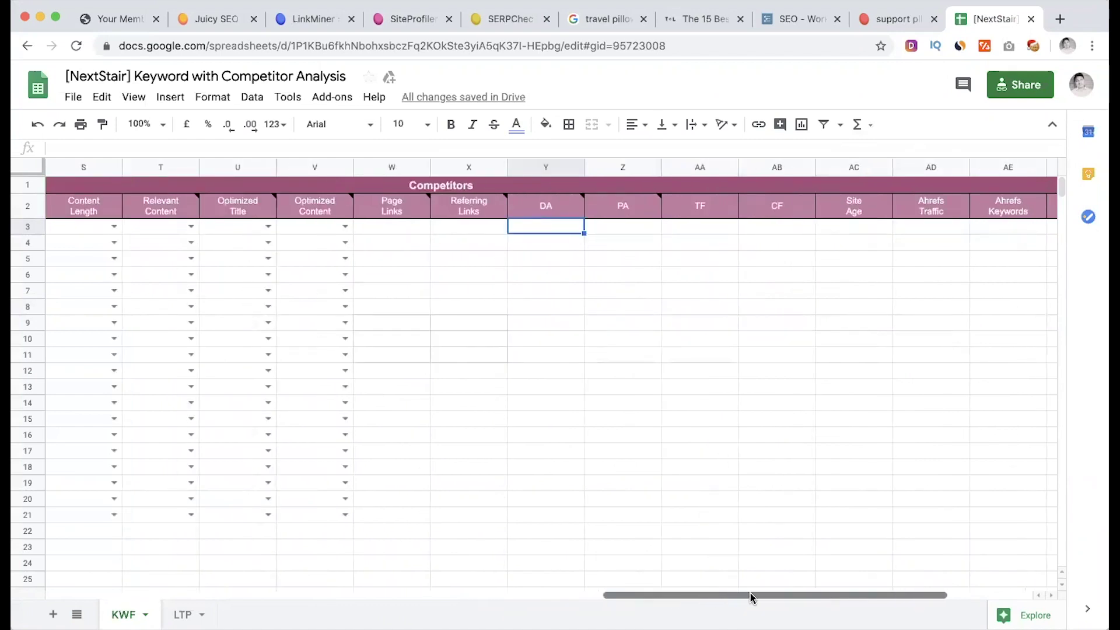
{"action": "right_click", "coordinate": [852, 167]}
{"action": "left_click", "coordinate": [879, 229]}
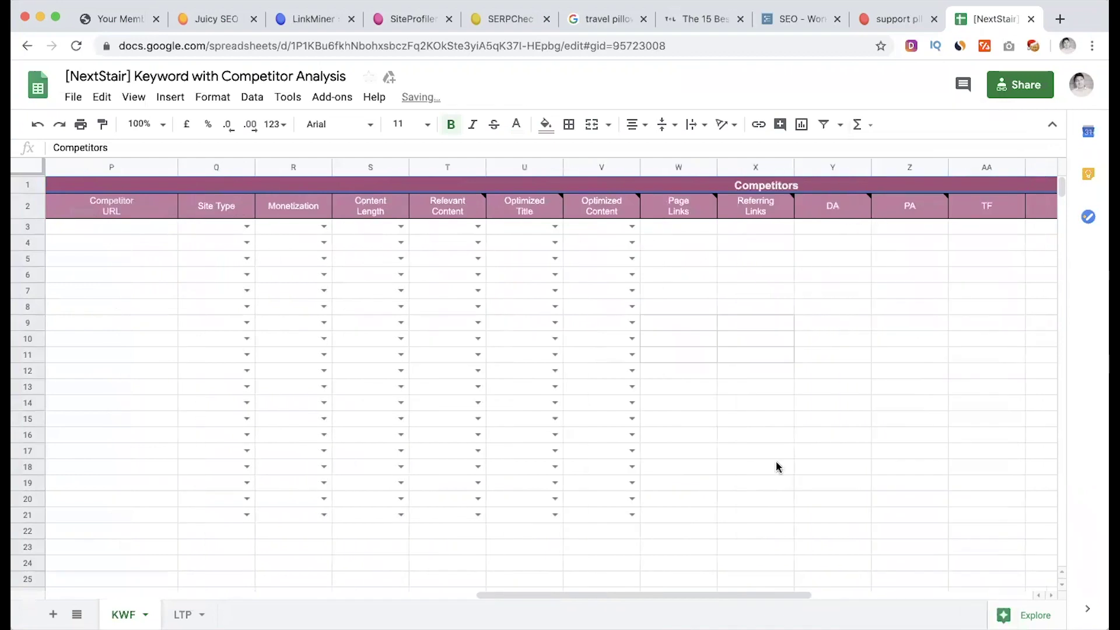
Head the new column AG 'Social FB/TW/PI/LI' and return to column A.
{"action": "left_click_drag", "start_coordinate": [635, 594], "coordinate": [802, 595]}
{"action": "left_click", "coordinate": [1008, 205]}
{"action": "type", "text": "Social "}
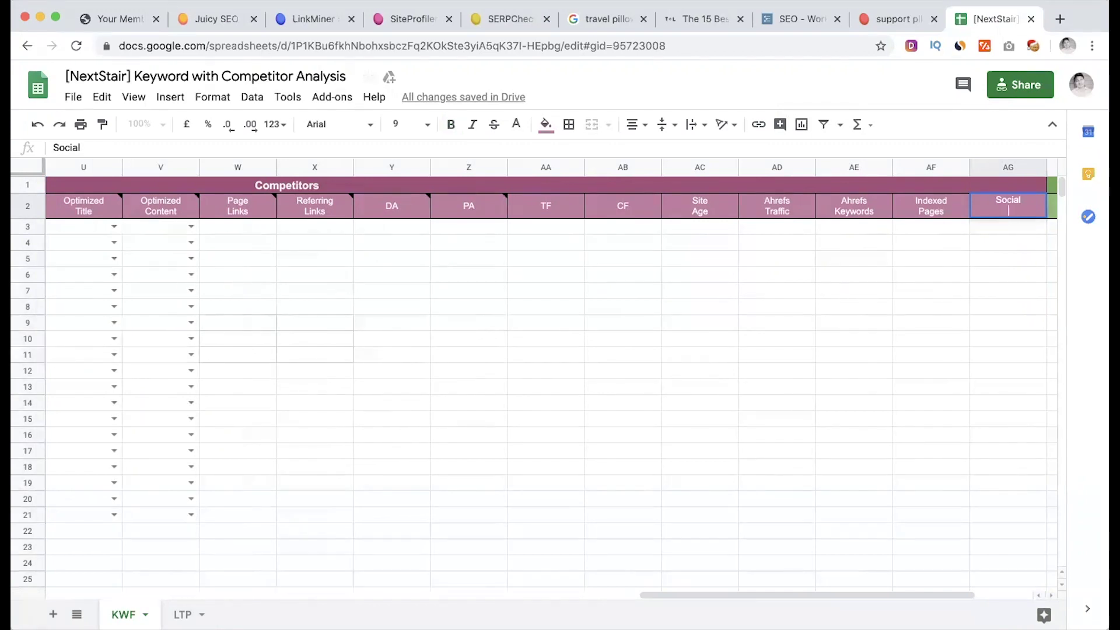
{"action": "type", "text": "FB/TW/PI/LI"}
{"action": "left_click", "coordinate": [910, 291]}
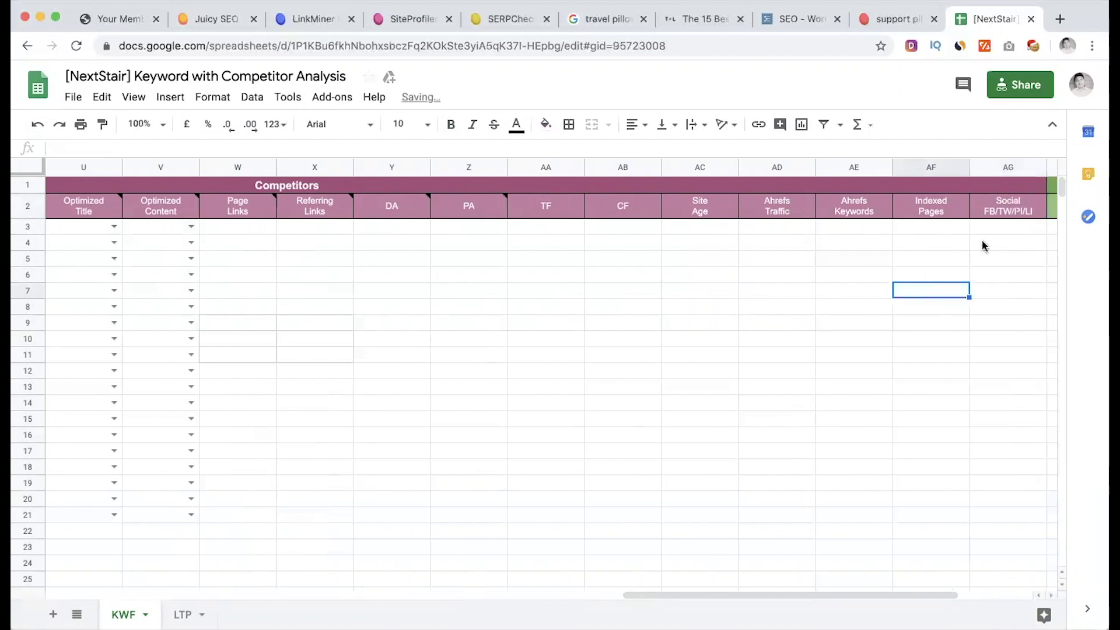
{"action": "left_click_drag", "start_coordinate": [665, 595], "coordinate": [113, 607]}
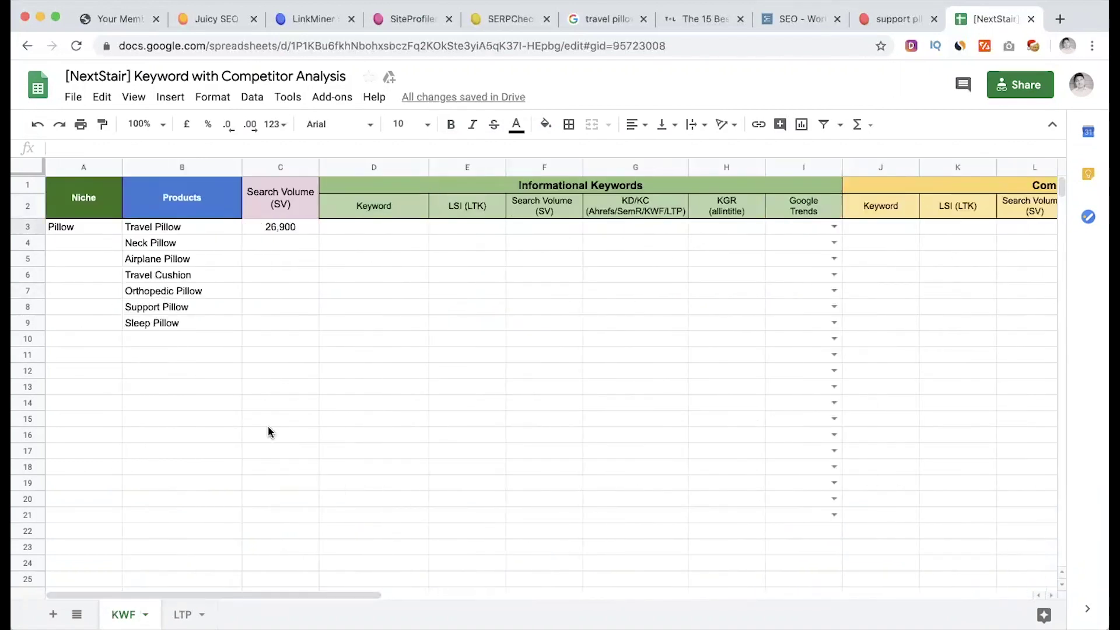
Compare the competitor DA-through-CF and Referring Links cells against the support pillow review SERP metrics.
{"action": "left_click", "coordinate": [892, 20]}
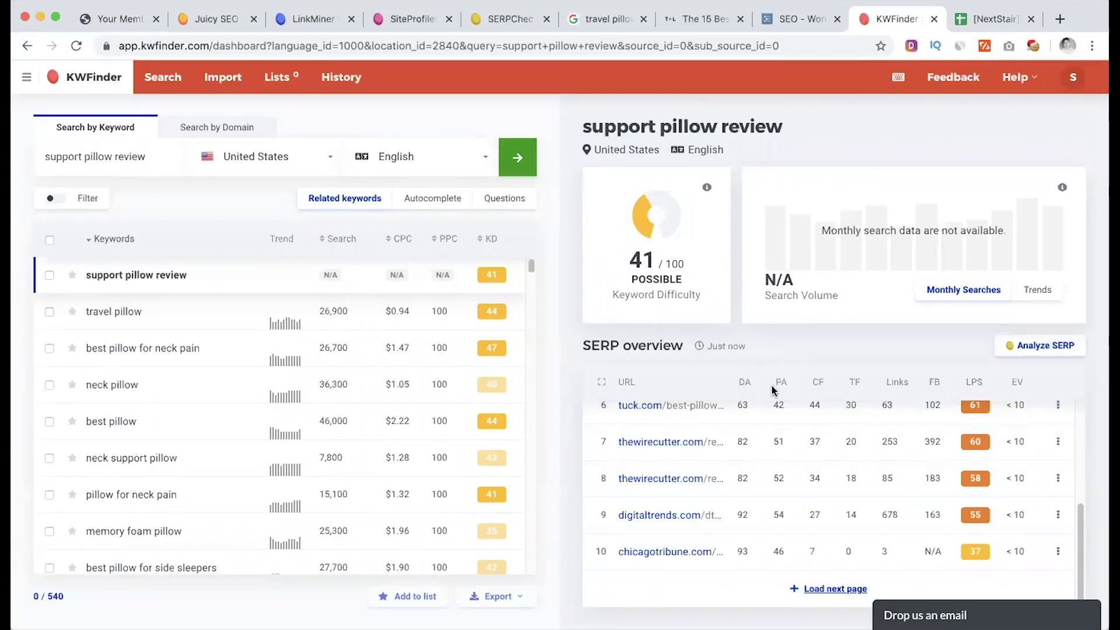
{"action": "key", "text": "ctrl+Tab"}
{"action": "left_click_drag", "start_coordinate": [270, 595], "coordinate": [761, 565]}
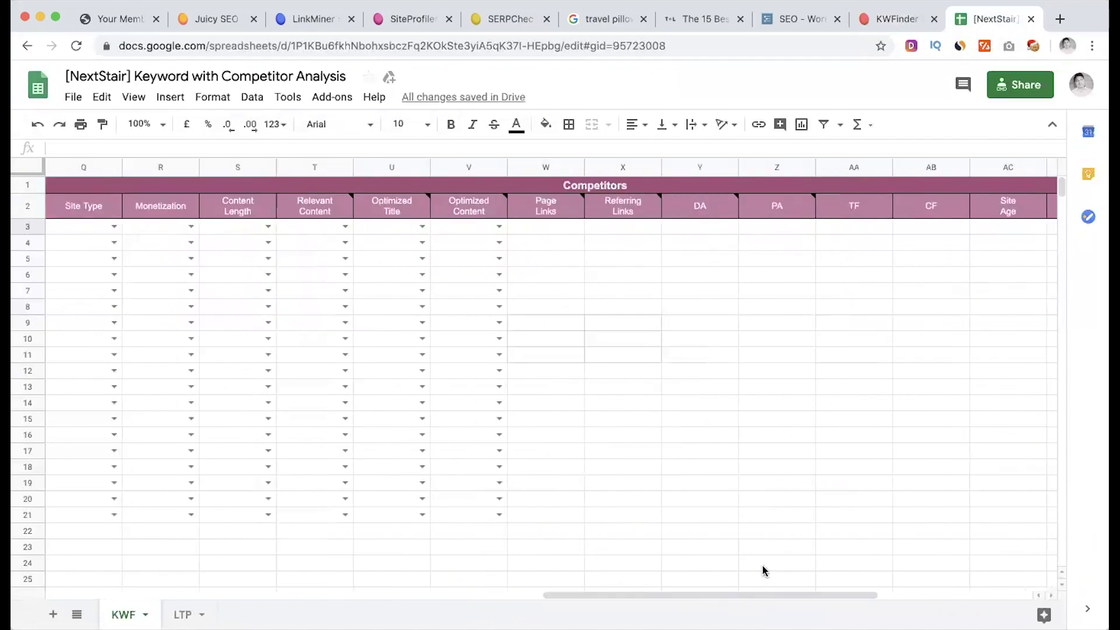
{"action": "left_click", "coordinate": [691, 230]}
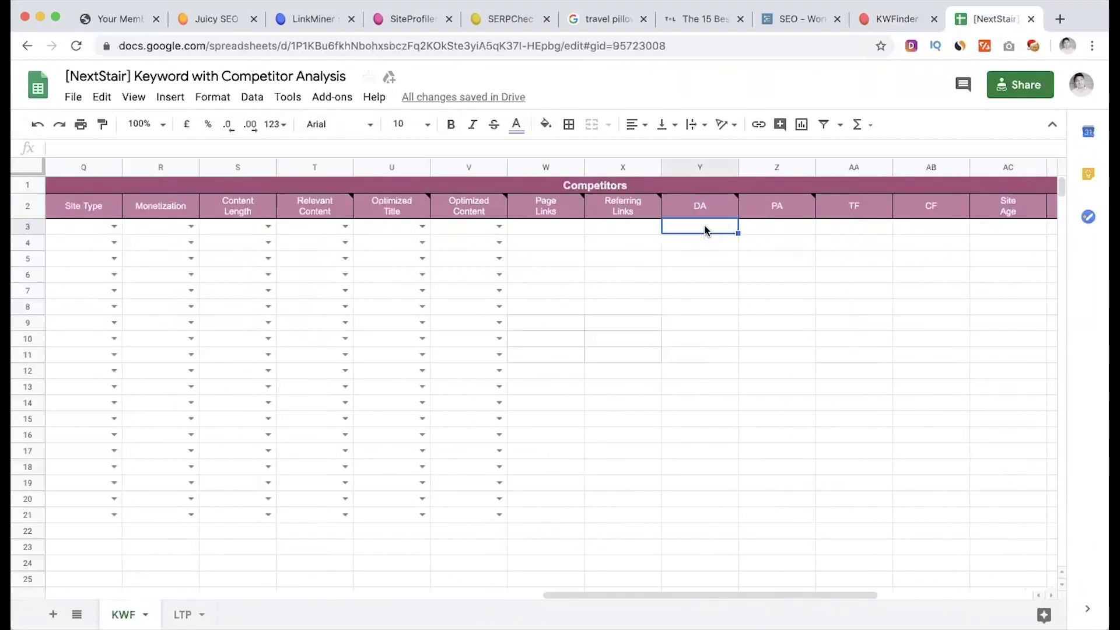
{"action": "left_click_drag", "start_coordinate": [693, 228], "coordinate": [897, 367]}
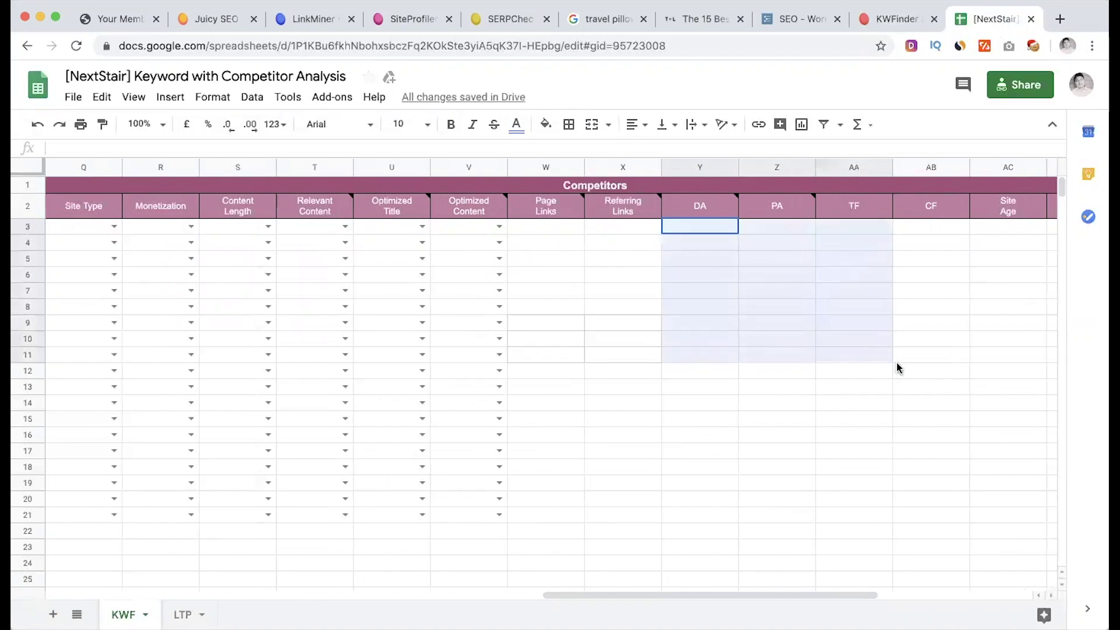
{"action": "key", "text": "ctrl+shift+Tab"}
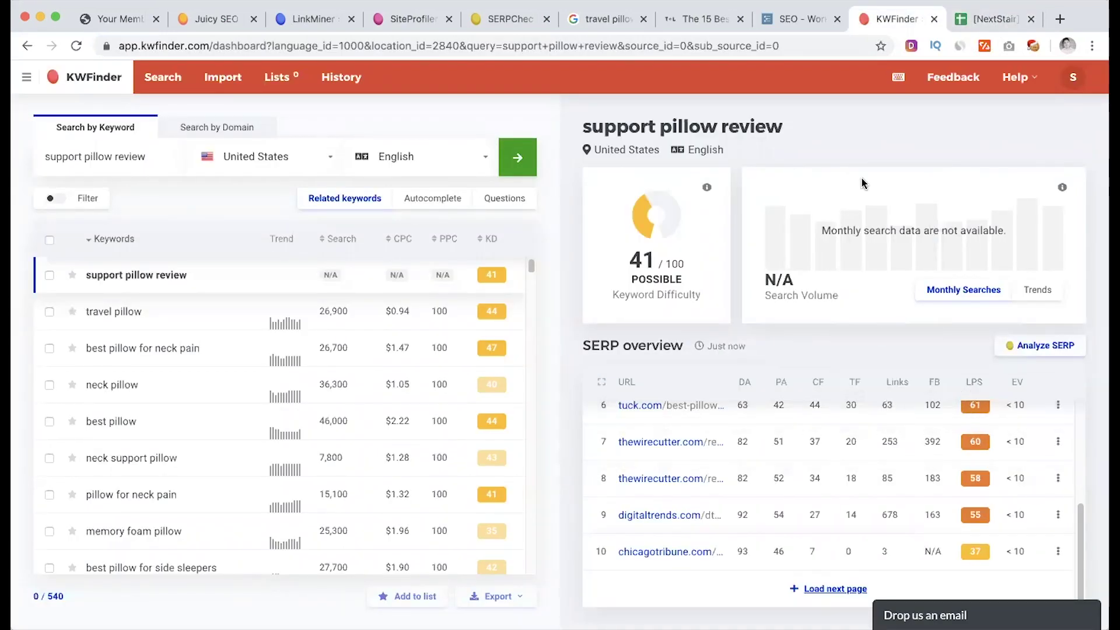
{"action": "left_click", "coordinate": [974, 24]}
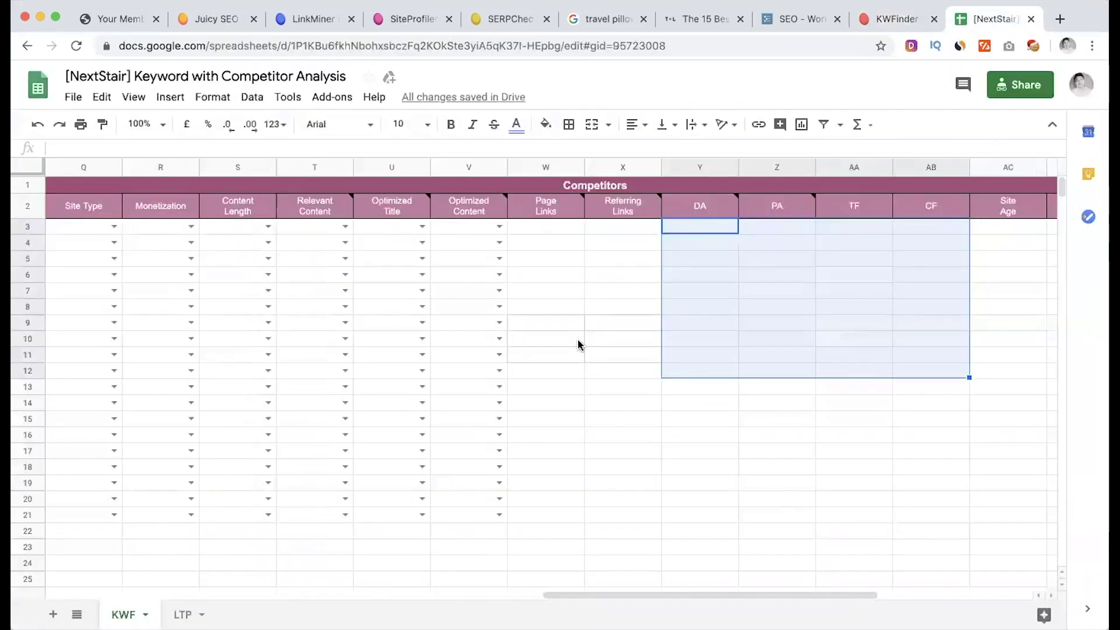
{"action": "left_click_drag", "start_coordinate": [622, 230], "coordinate": [608, 421]}
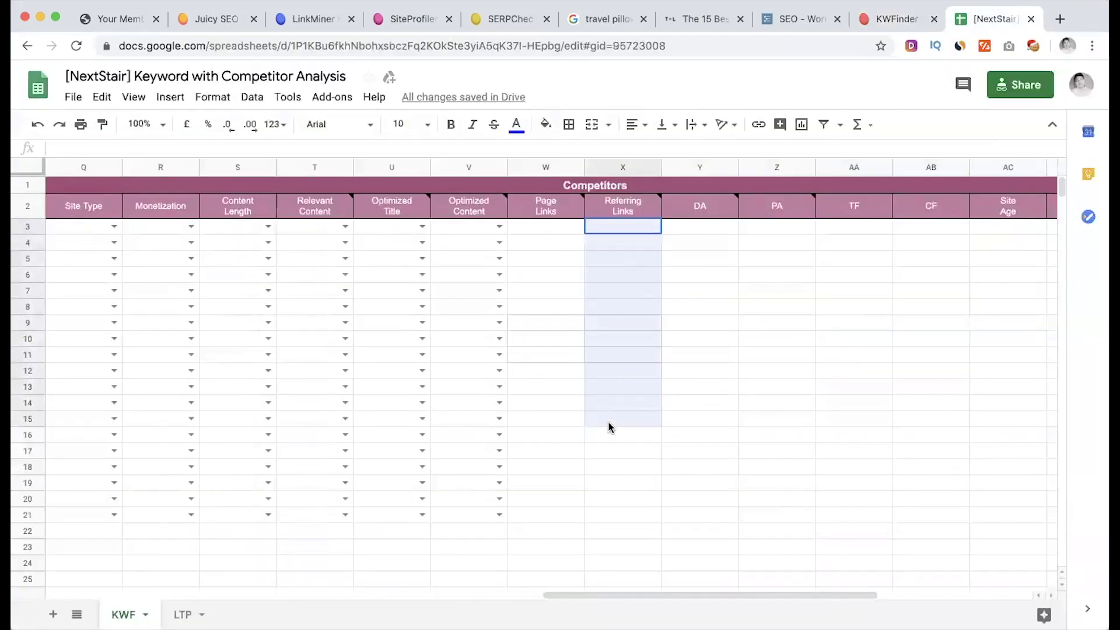
{"action": "key", "text": "ctrl+shift+Tab"}
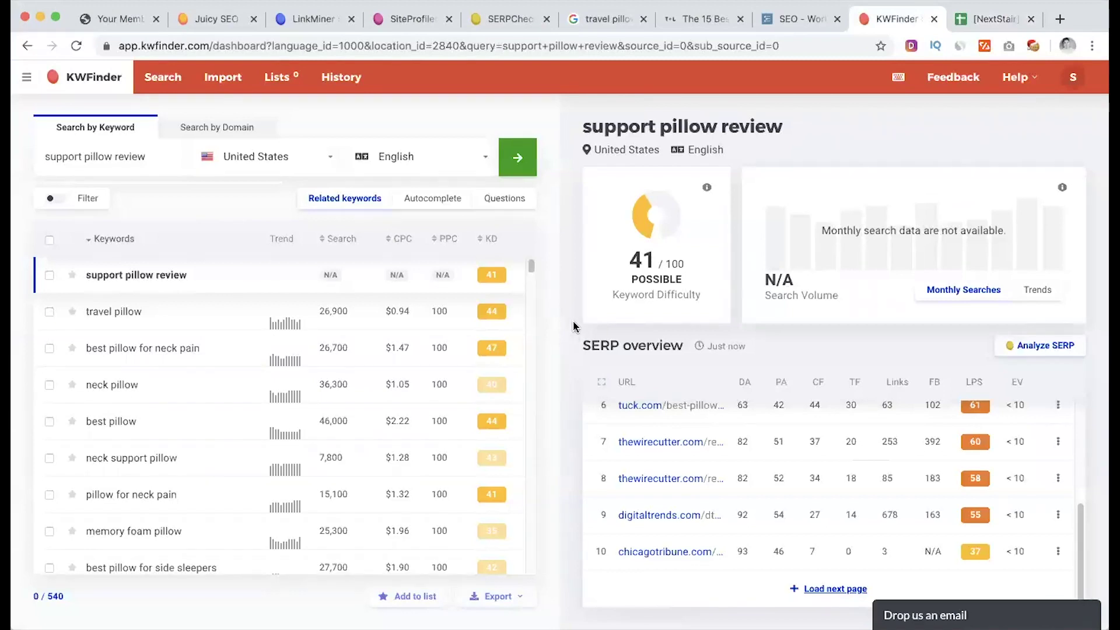
Cycle through the SiteProfiler, KWFinder, travel pillows article and LinkMiner tabs to show the Mangools tools.
{"action": "left_click", "coordinate": [198, 23]}
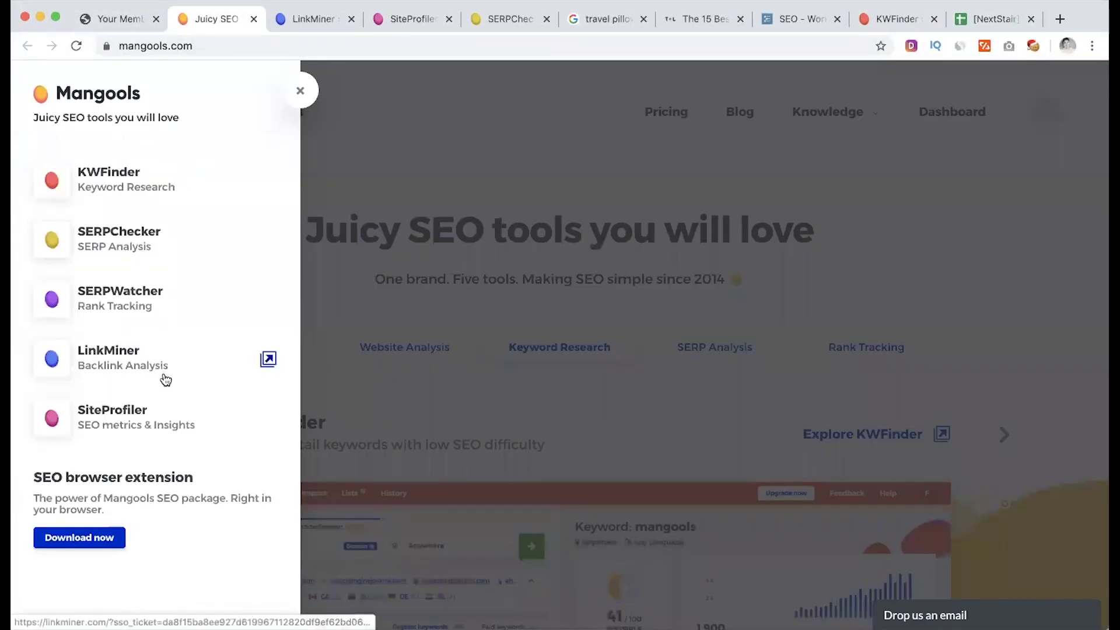
{"action": "left_click", "coordinate": [411, 20]}
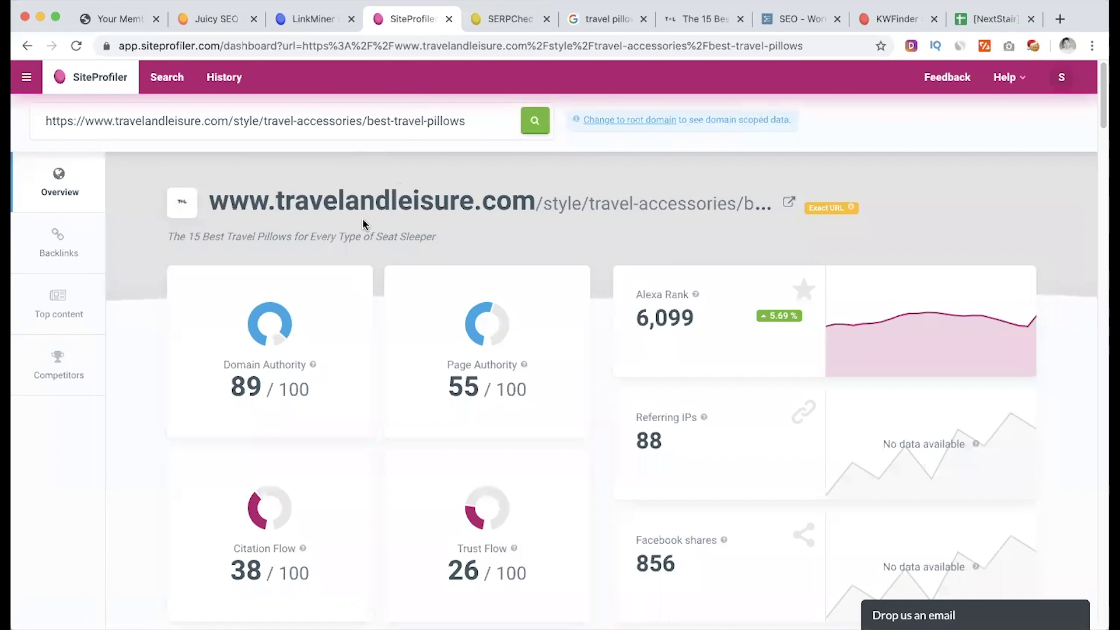
{"action": "left_click", "coordinate": [895, 19]}
{"action": "left_click", "coordinate": [708, 19]}
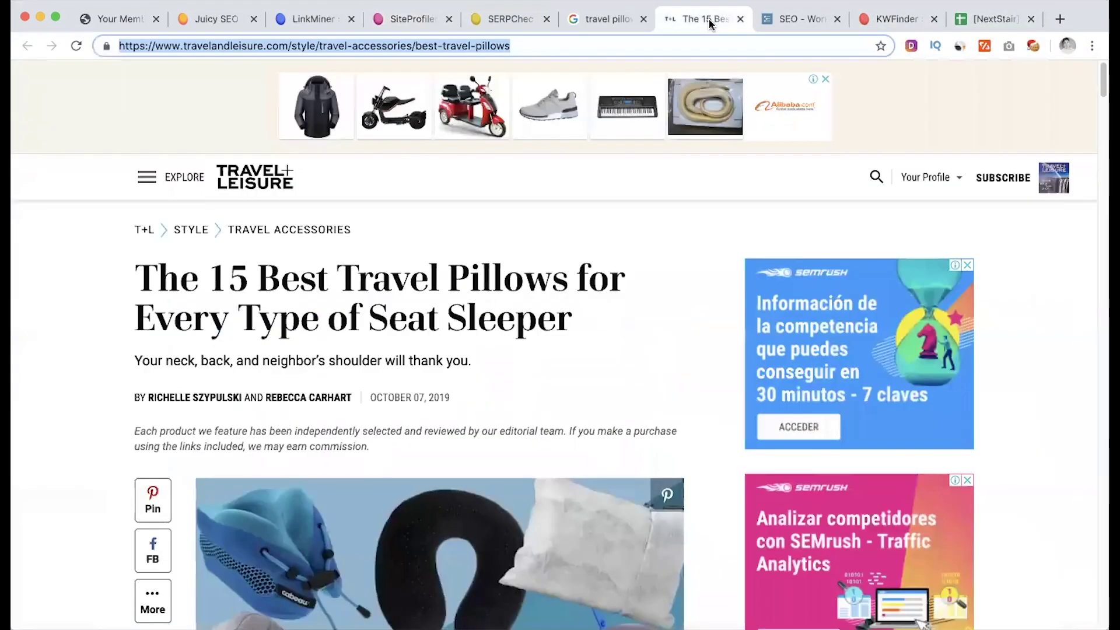
{"action": "left_click", "coordinate": [208, 20]}
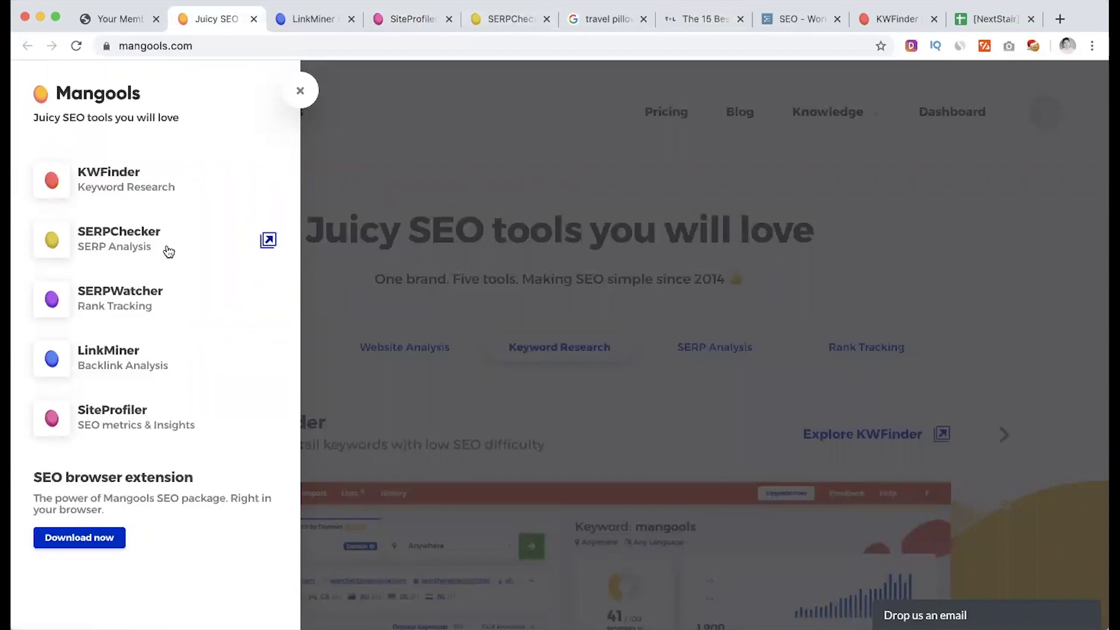
{"action": "left_click", "coordinate": [356, 22]}
{"action": "left_click", "coordinate": [377, 22]}
Bring up the locksmith dallas SERPChecker results, keeping Dallas, Texas and Desktop unchanged.
{"action": "left_click", "coordinate": [501, 19]}
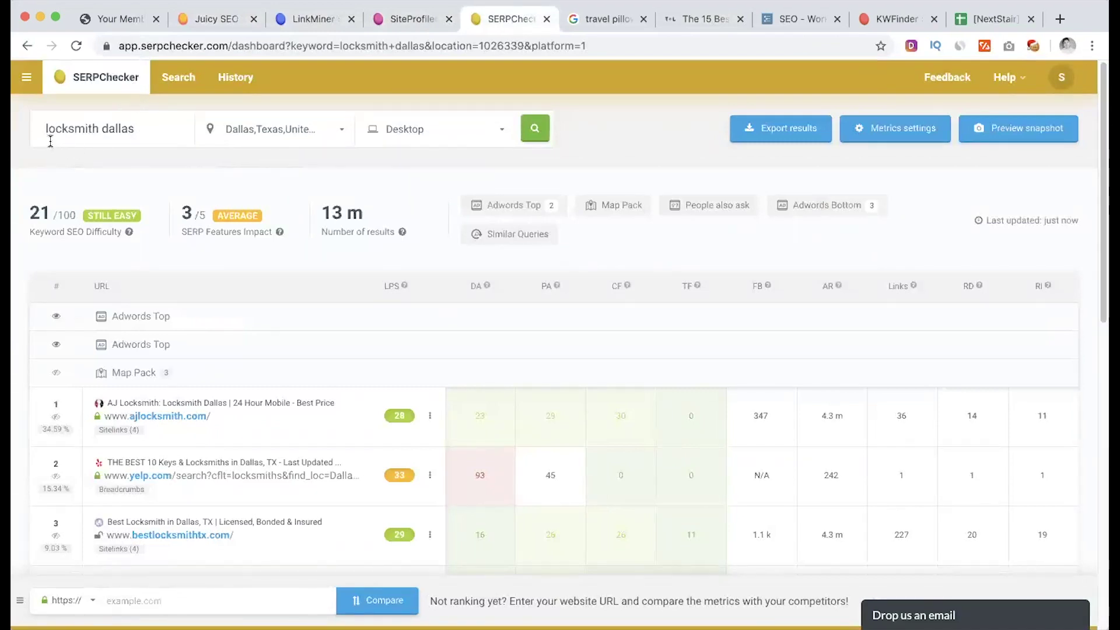
{"action": "left_click", "coordinate": [280, 139]}
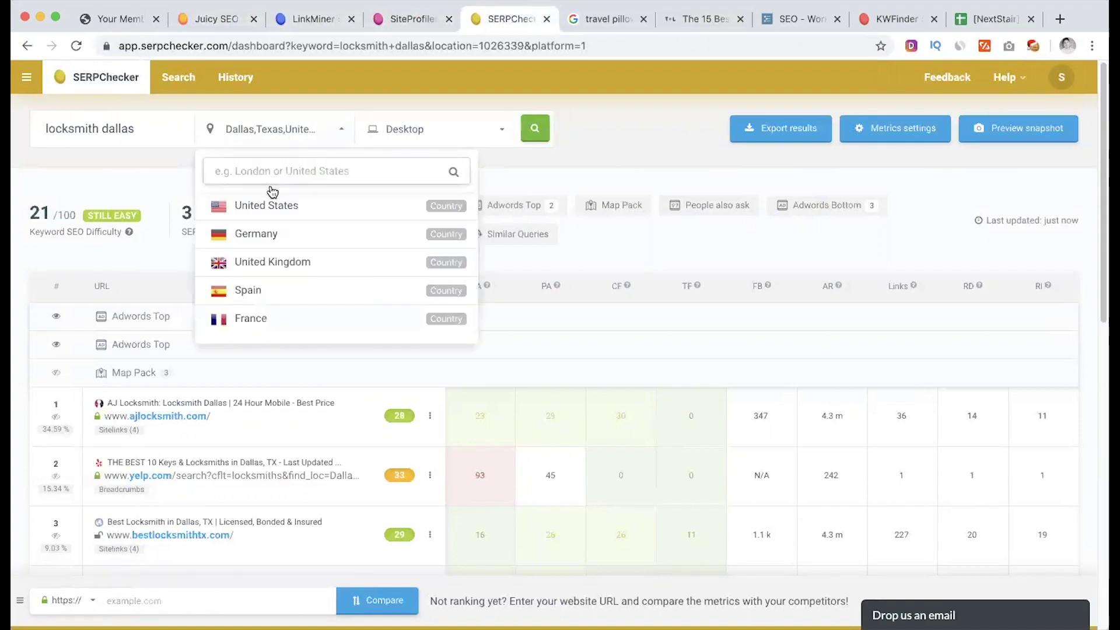
{"action": "left_click", "coordinate": [570, 170]}
{"action": "left_click", "coordinate": [469, 130]}
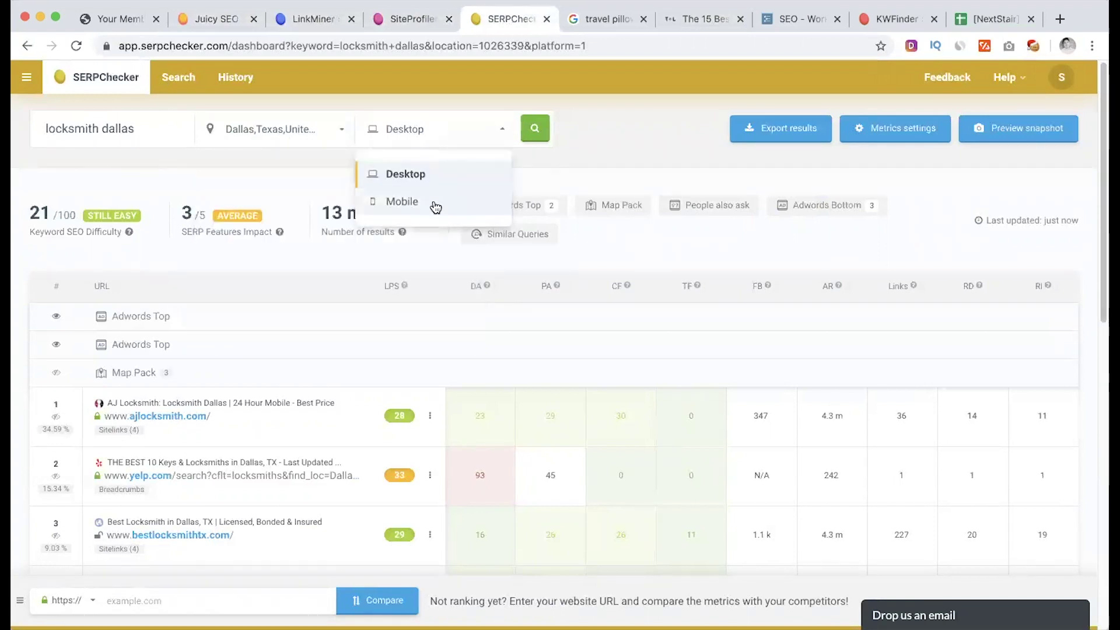
{"action": "left_click", "coordinate": [562, 170]}
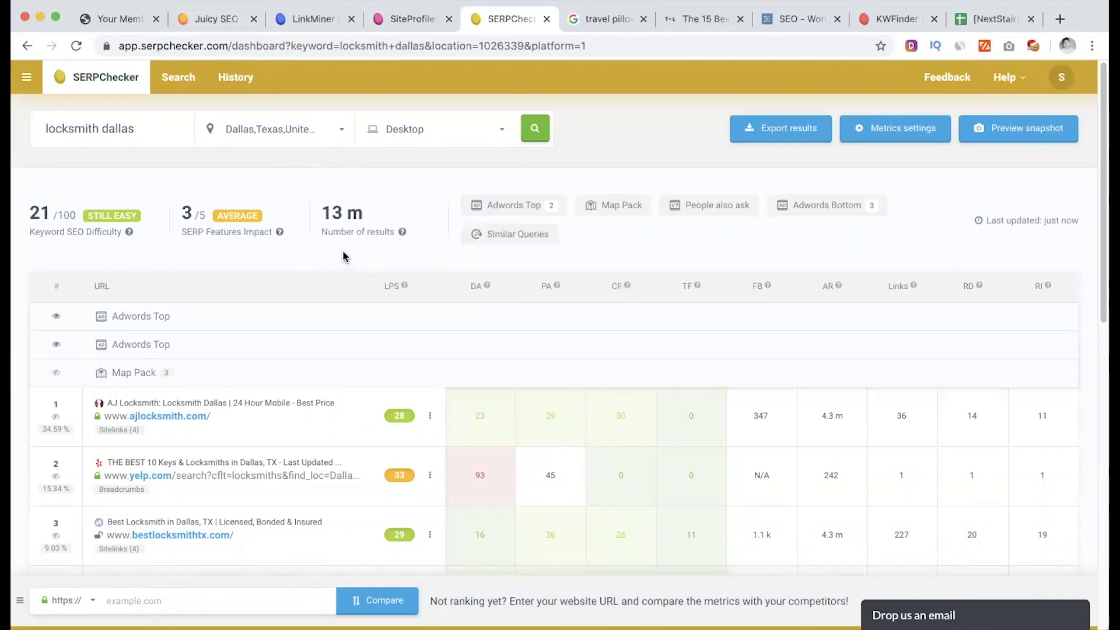
Review the ten ranking pages' LPS, DA, PA, CF and TF, then switch to the SiteProfiler report.
{"action": "scroll", "coordinate": [317, 267], "scroll_direction": "down", "scroll_amount": 2}
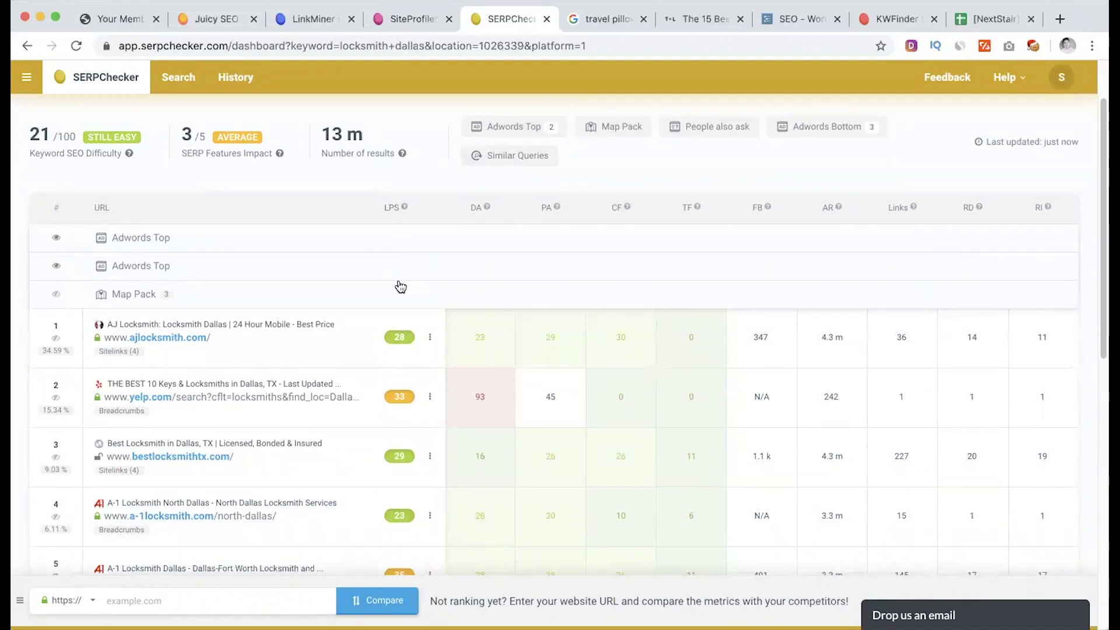
{"action": "scroll", "coordinate": [400, 287], "scroll_direction": "down", "scroll_amount": 2}
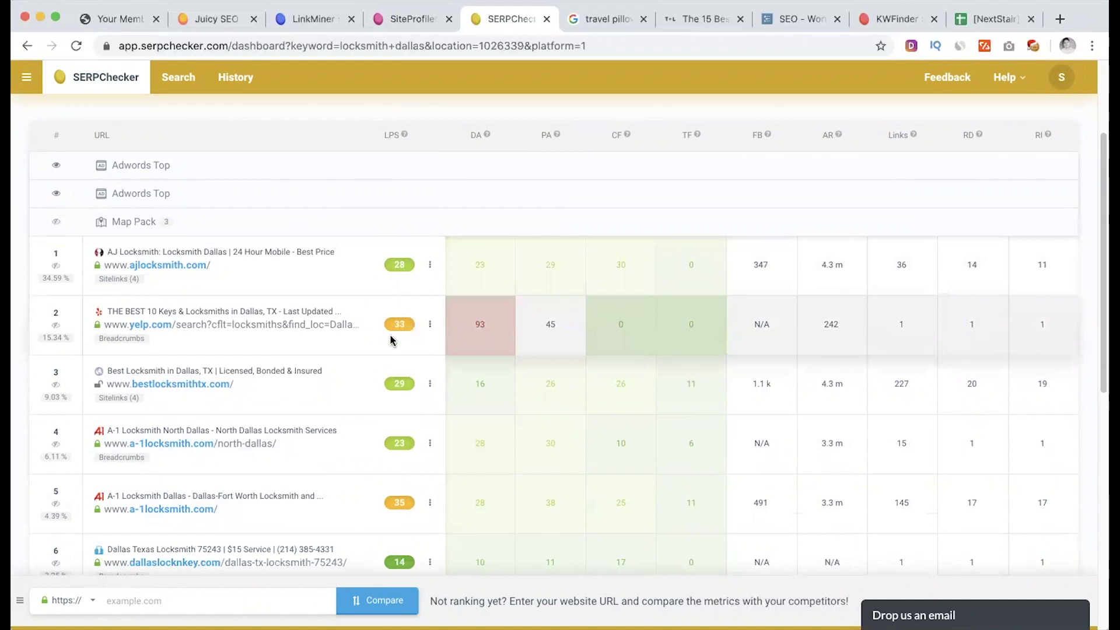
{"action": "scroll", "coordinate": [391, 340], "scroll_direction": "down", "scroll_amount": 5}
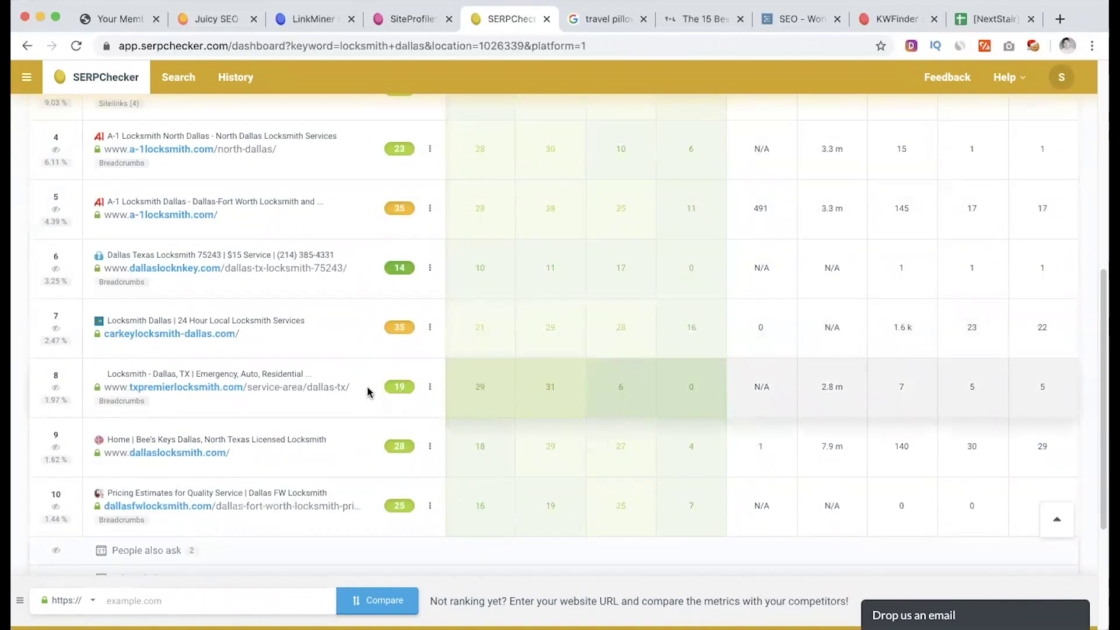
{"action": "scroll", "coordinate": [369, 392], "scroll_direction": "up", "scroll_amount": 6}
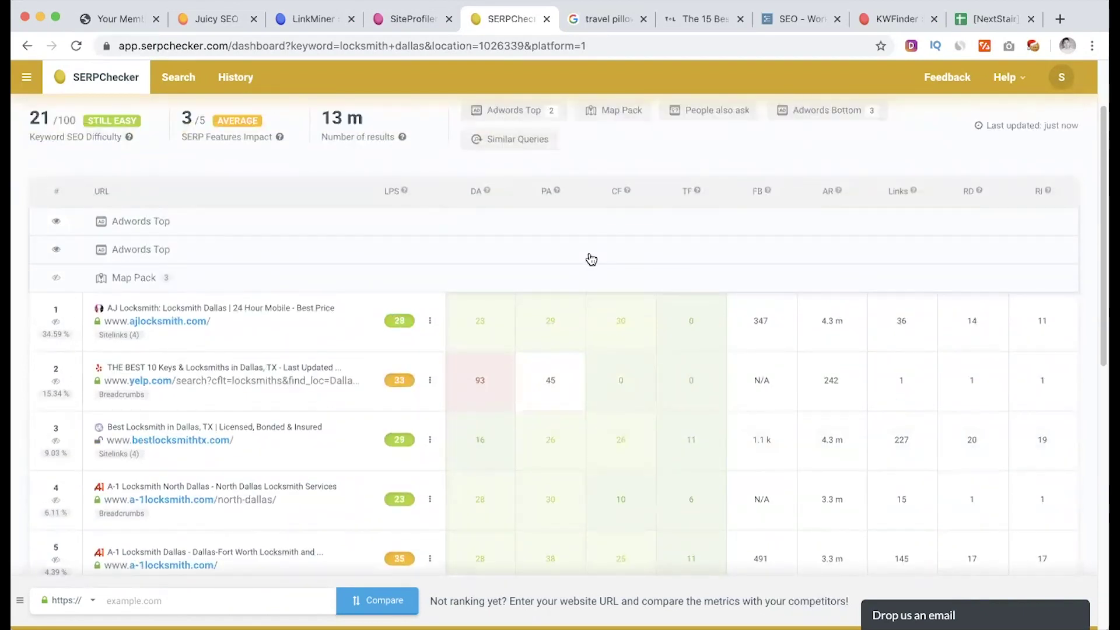
{"action": "scroll", "coordinate": [591, 259], "scroll_direction": "down", "scroll_amount": 5}
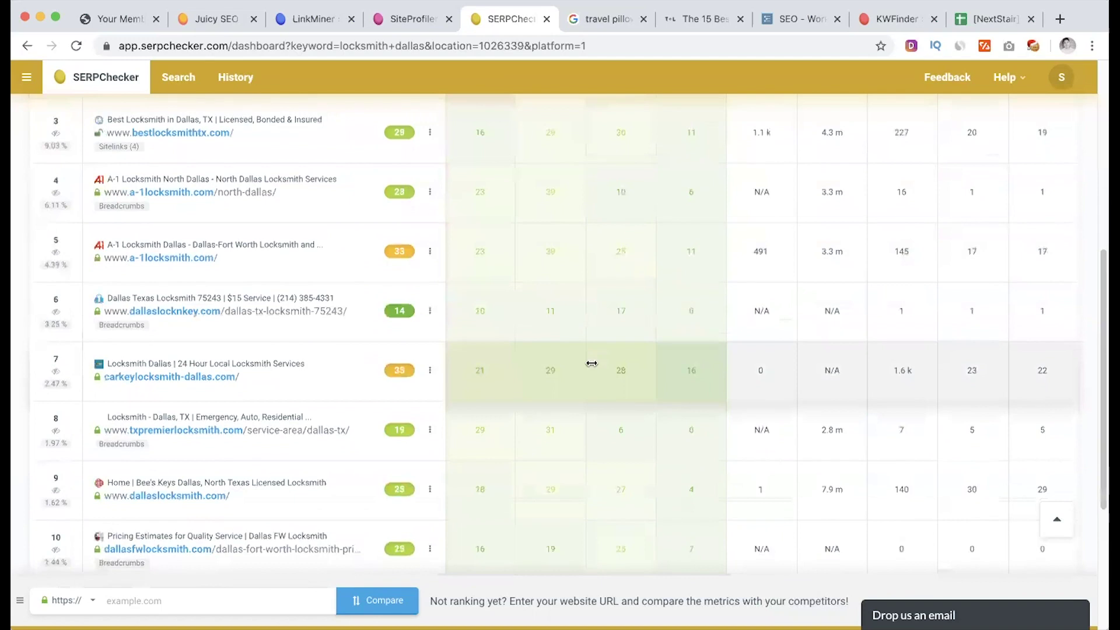
{"action": "key", "text": "ctrl+shift+Tab"}
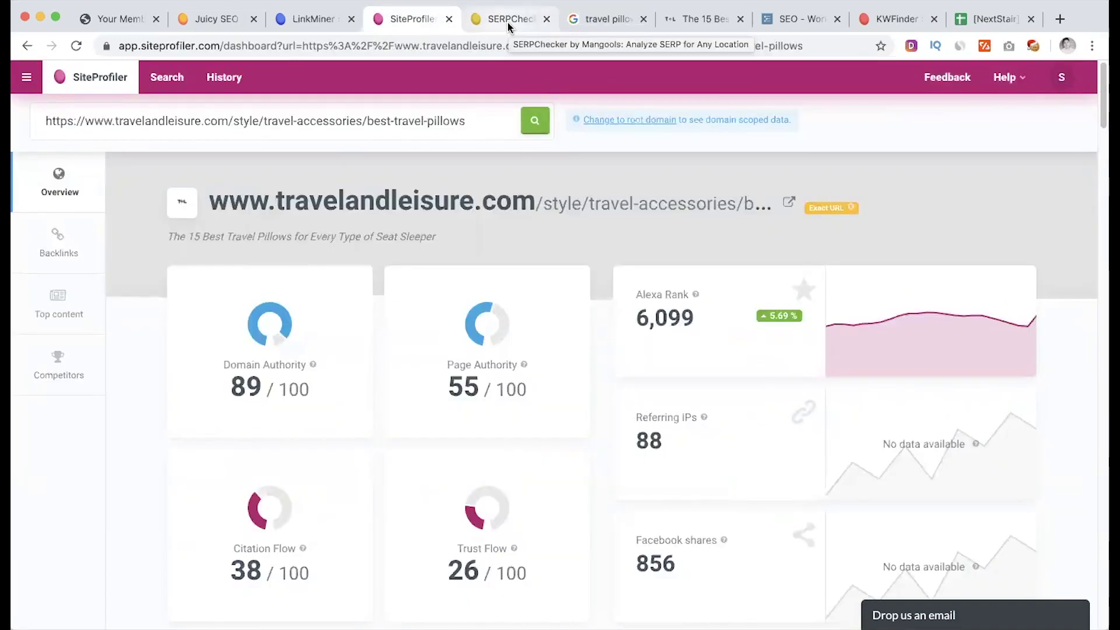
{"action": "left_click", "coordinate": [800, 18]}
{"action": "left_click", "coordinate": [412, 20]}
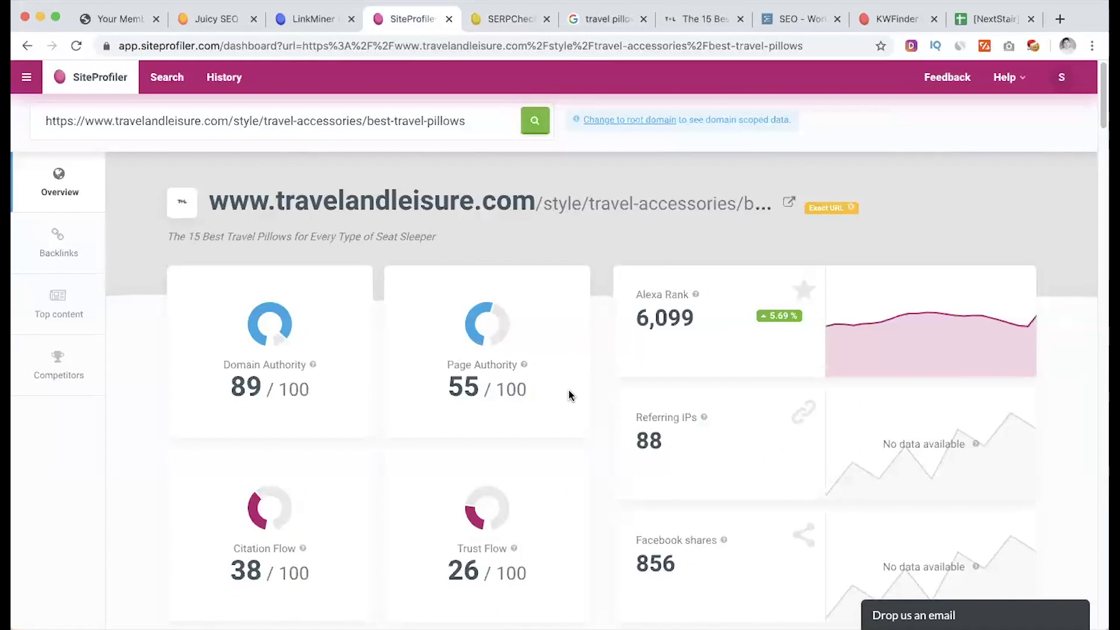
{"action": "scroll", "coordinate": [570, 392], "scroll_direction": "down", "scroll_amount": 3}
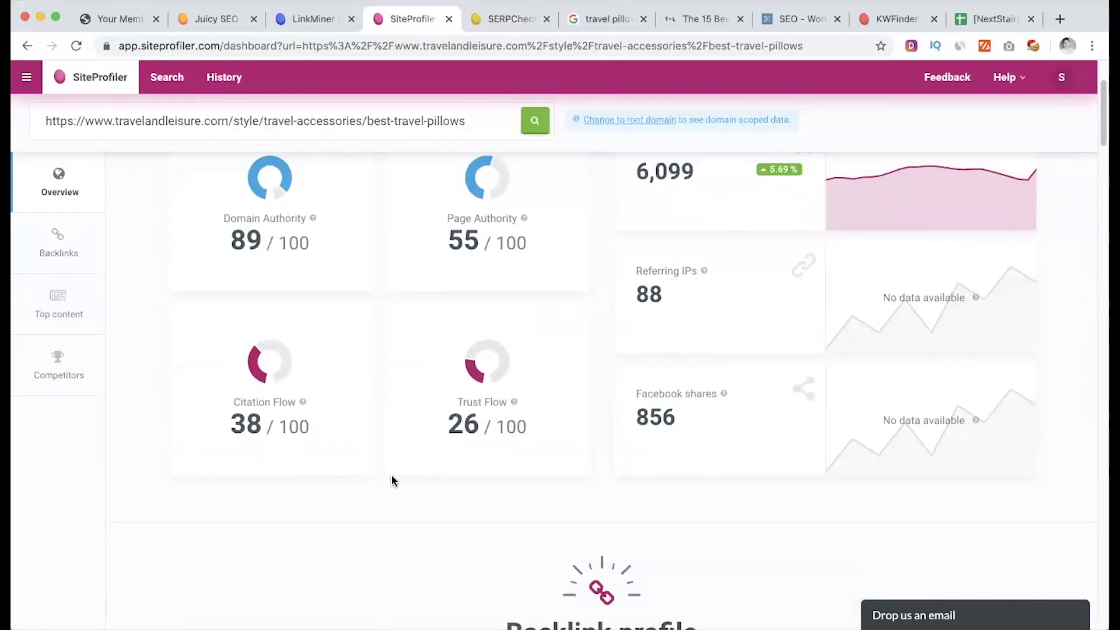
{"action": "scroll", "coordinate": [391, 475], "scroll_direction": "down", "scroll_amount": 5}
{"action": "scroll", "coordinate": [416, 431], "scroll_direction": "down", "scroll_amount": 3}
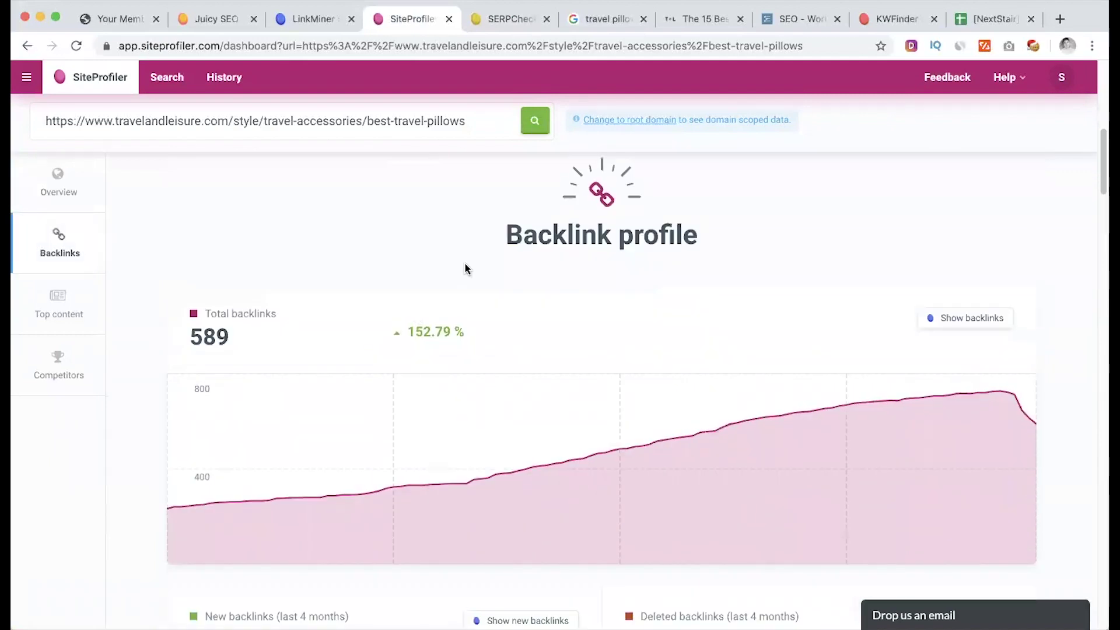
{"action": "scroll", "coordinate": [465, 268], "scroll_direction": "down", "scroll_amount": 1}
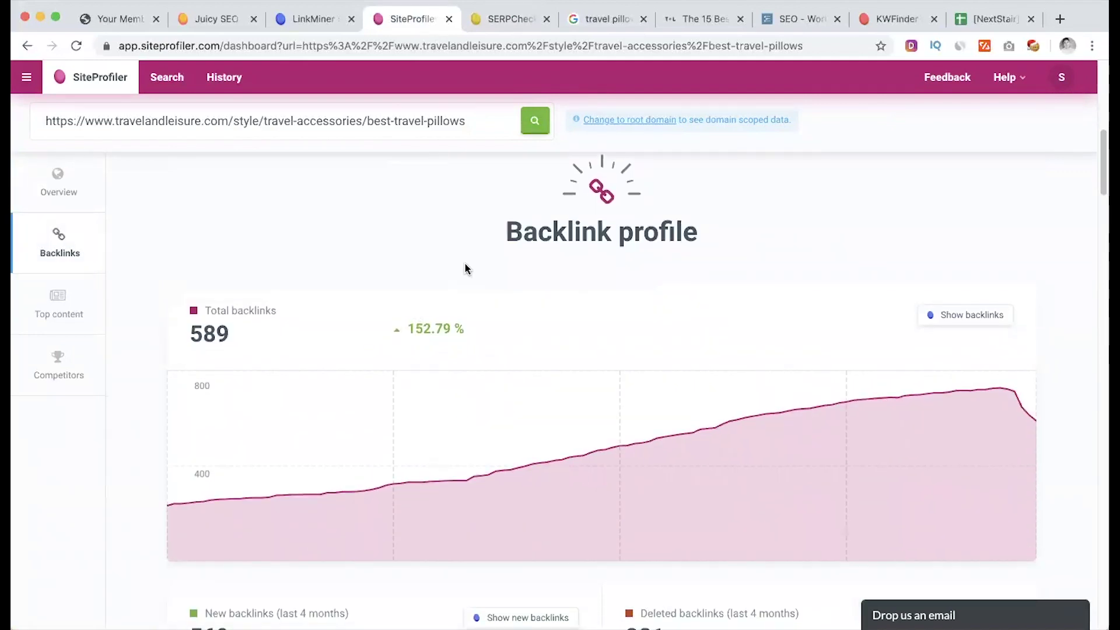
{"action": "scroll", "coordinate": [464, 268], "scroll_direction": "down", "scroll_amount": 1}
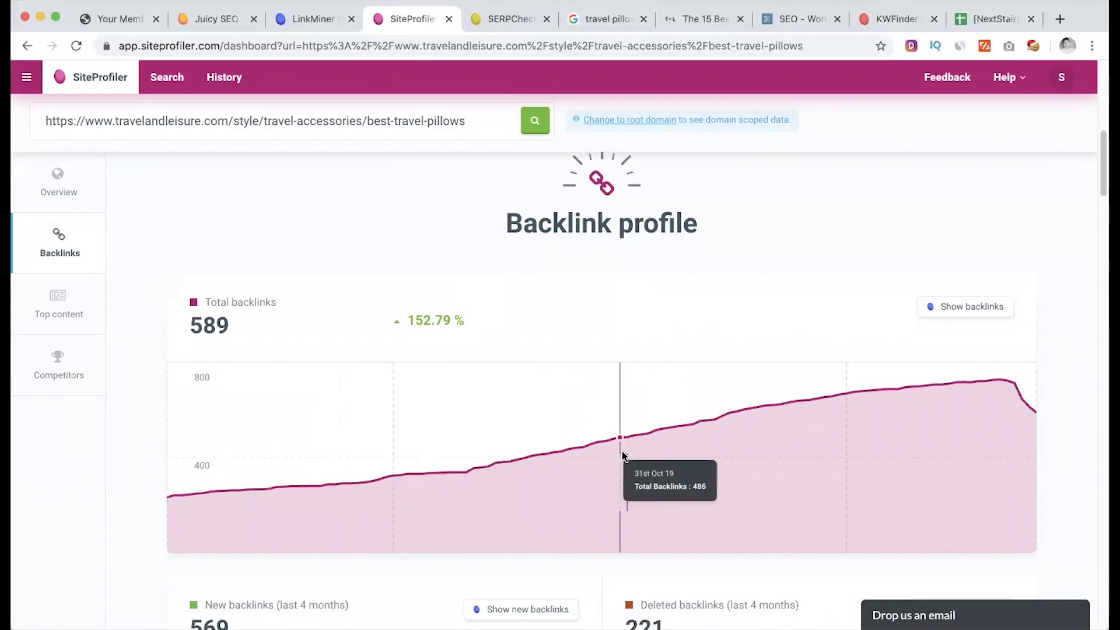
{"action": "scroll", "coordinate": [496, 317], "scroll_direction": "down", "scroll_amount": 4}
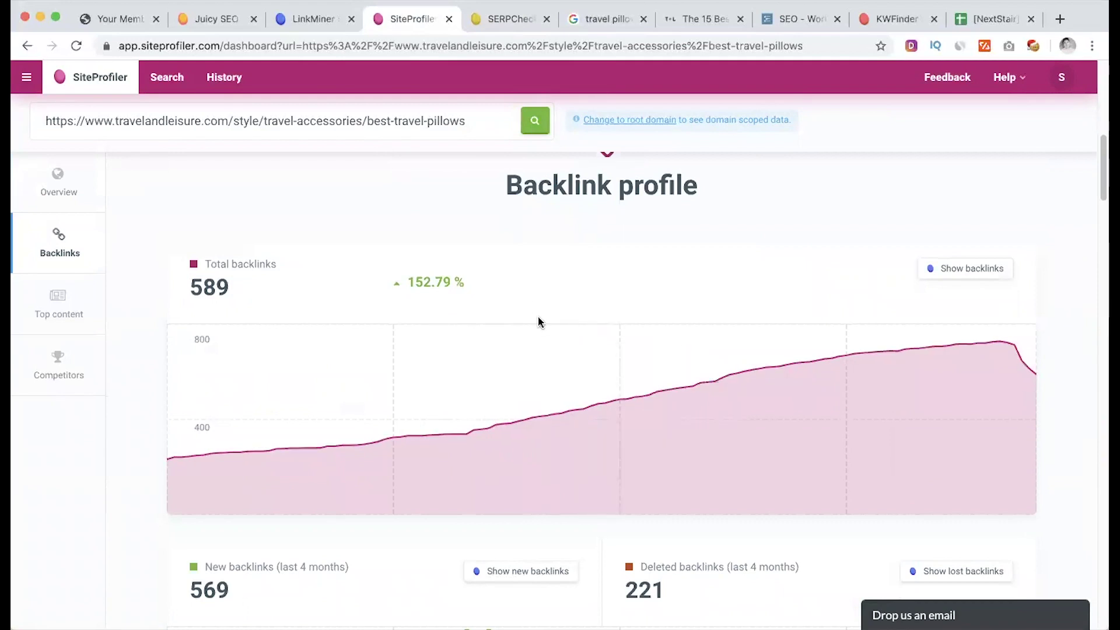
{"action": "scroll", "coordinate": [536, 307], "scroll_direction": "down", "scroll_amount": 10}
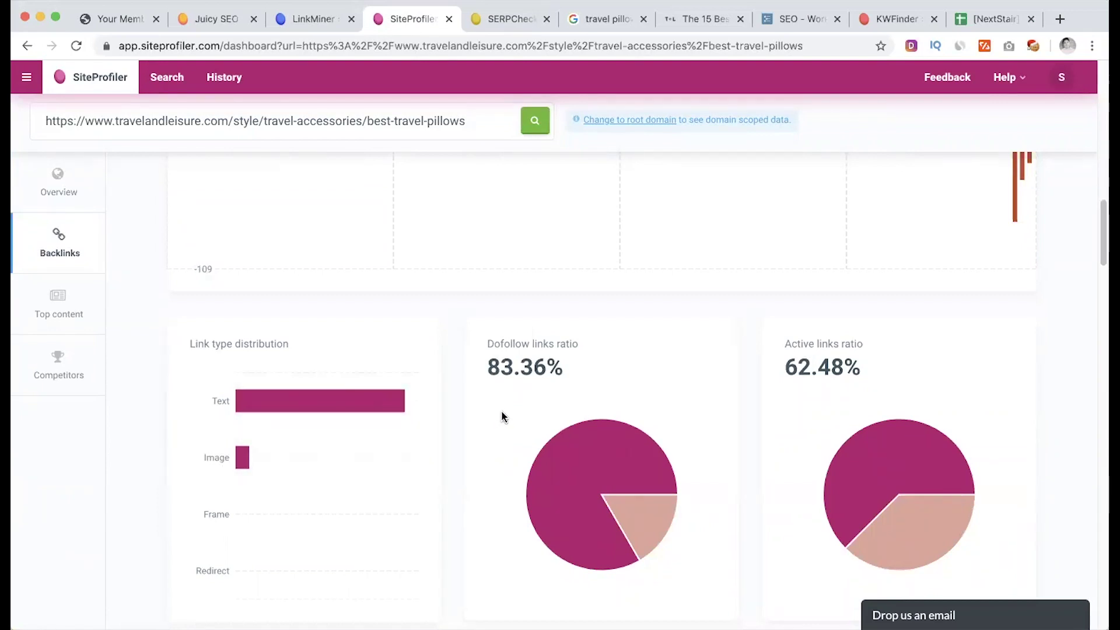
{"action": "scroll", "coordinate": [501, 416], "scroll_direction": "down", "scroll_amount": 2}
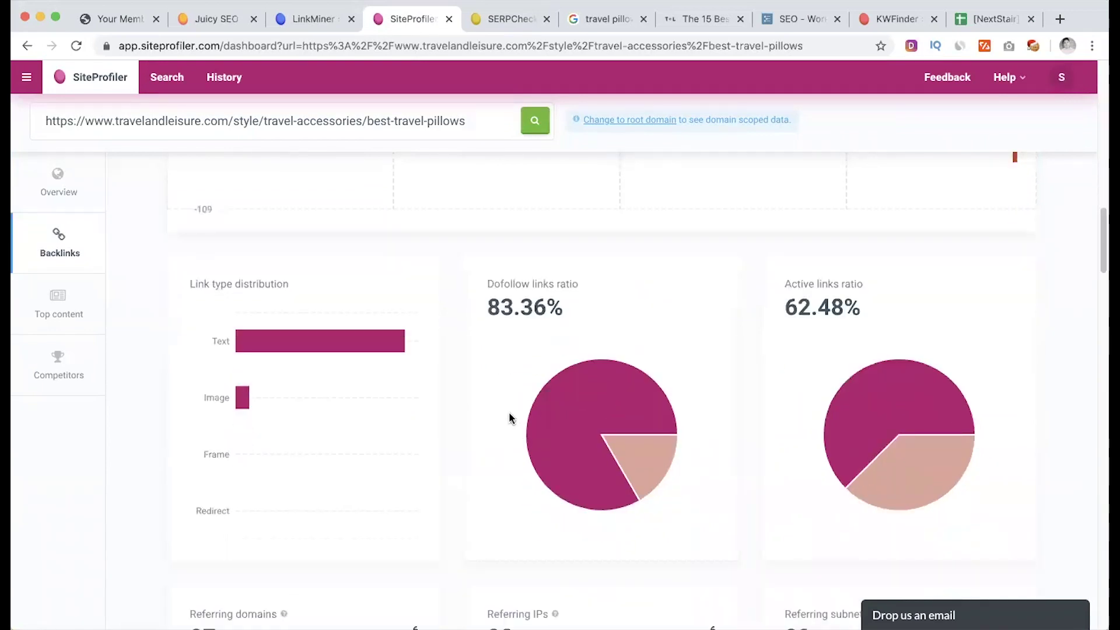
{"action": "scroll", "coordinate": [510, 418], "scroll_direction": "down", "scroll_amount": 1}
{"action": "scroll", "coordinate": [674, 461], "scroll_direction": "down", "scroll_amount": 3}
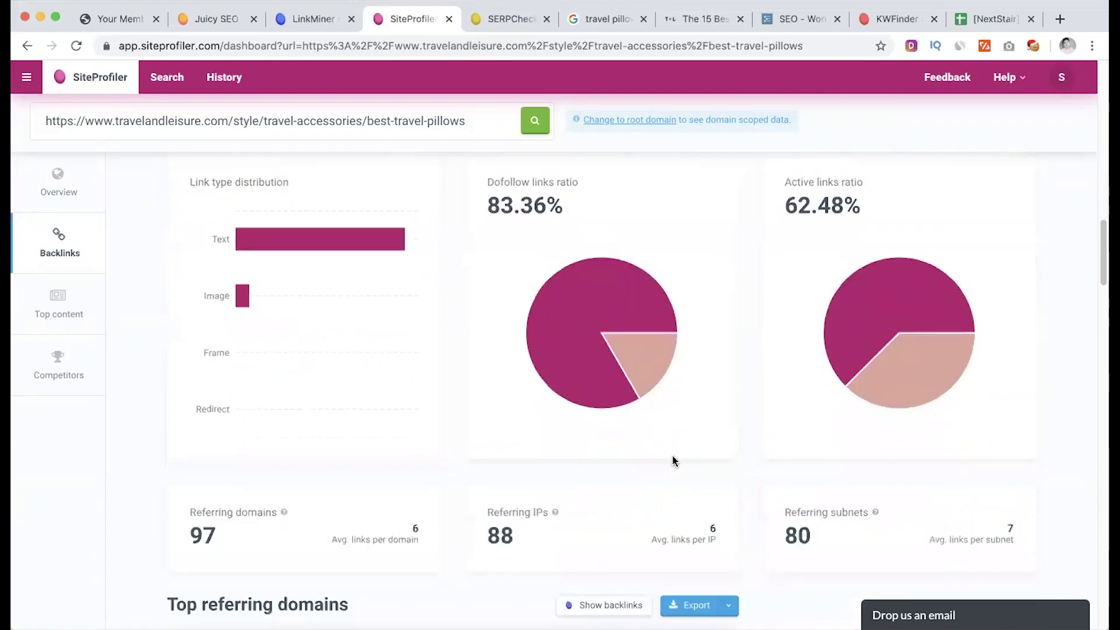
{"action": "scroll", "coordinate": [674, 461], "scroll_direction": "down", "scroll_amount": 1}
{"action": "scroll", "coordinate": [711, 414], "scroll_direction": "down", "scroll_amount": 10}
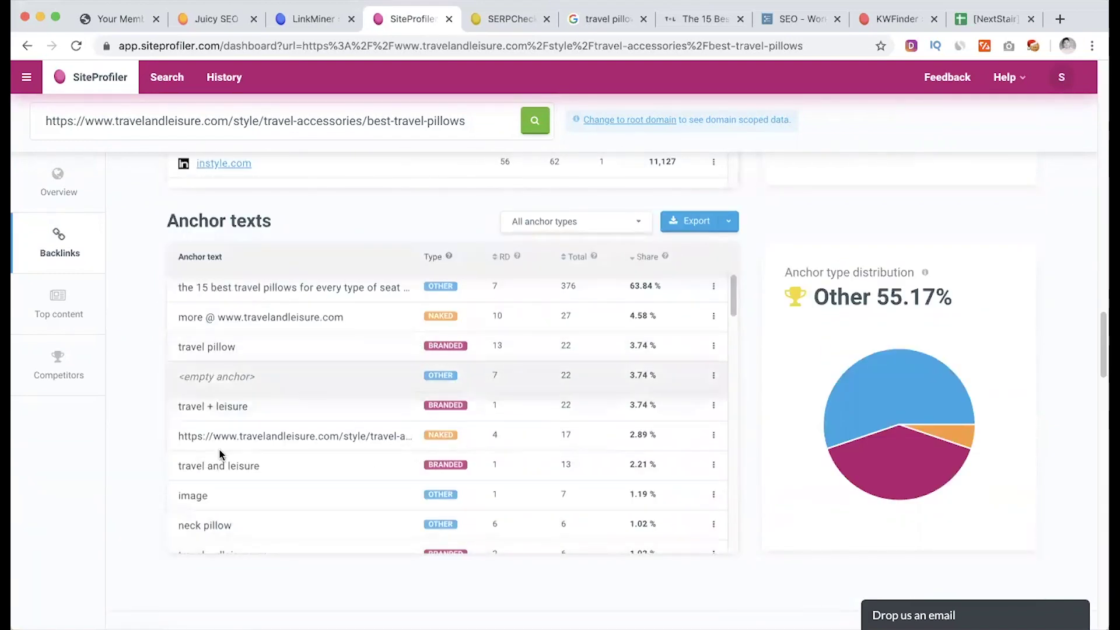
{"action": "scroll", "coordinate": [158, 520], "scroll_direction": "down", "scroll_amount": 5}
{"action": "scroll", "coordinate": [158, 519], "scroll_direction": "up", "scroll_amount": 5}
{"action": "scroll", "coordinate": [157, 519], "scroll_direction": "down", "scroll_amount": 9}
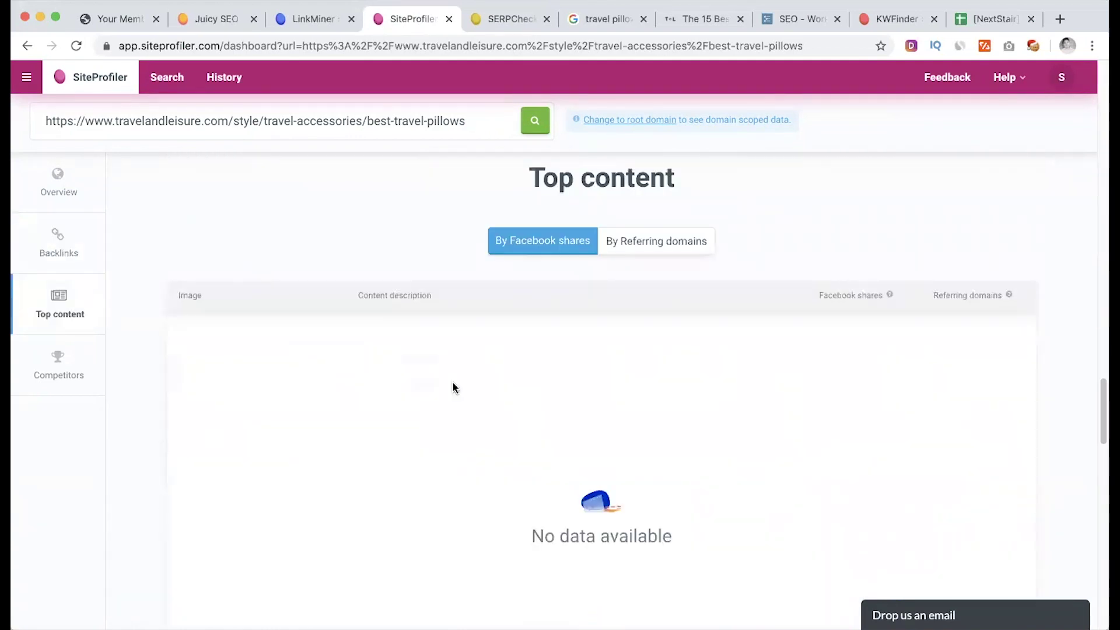
{"action": "scroll", "coordinate": [315, 452], "scroll_direction": "down", "scroll_amount": 8}
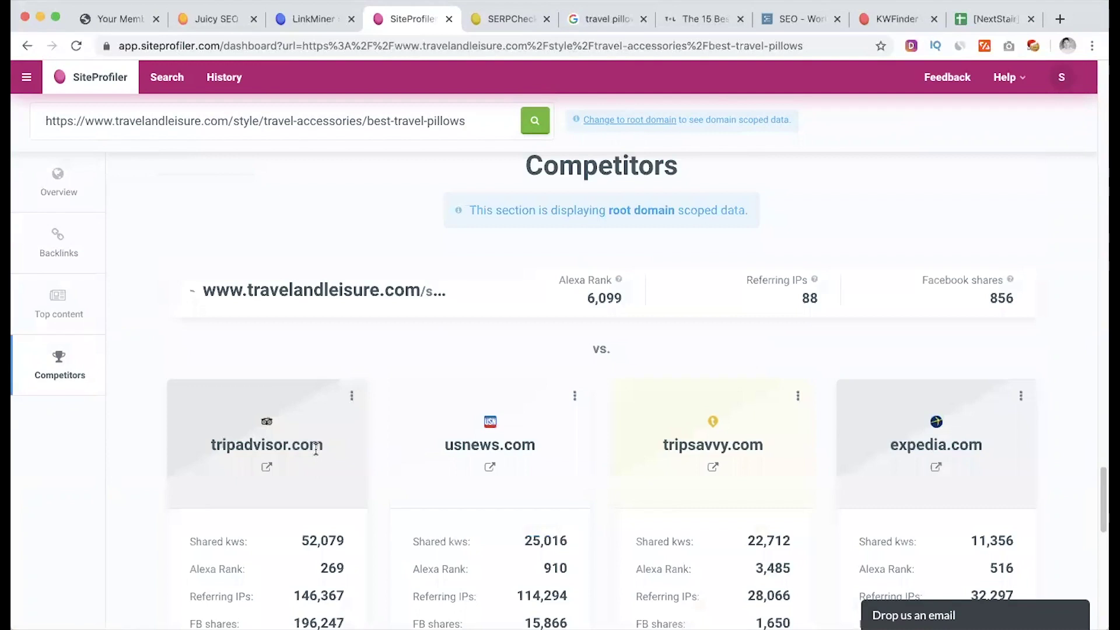
{"action": "scroll", "coordinate": [315, 449], "scroll_direction": "down", "scroll_amount": 1}
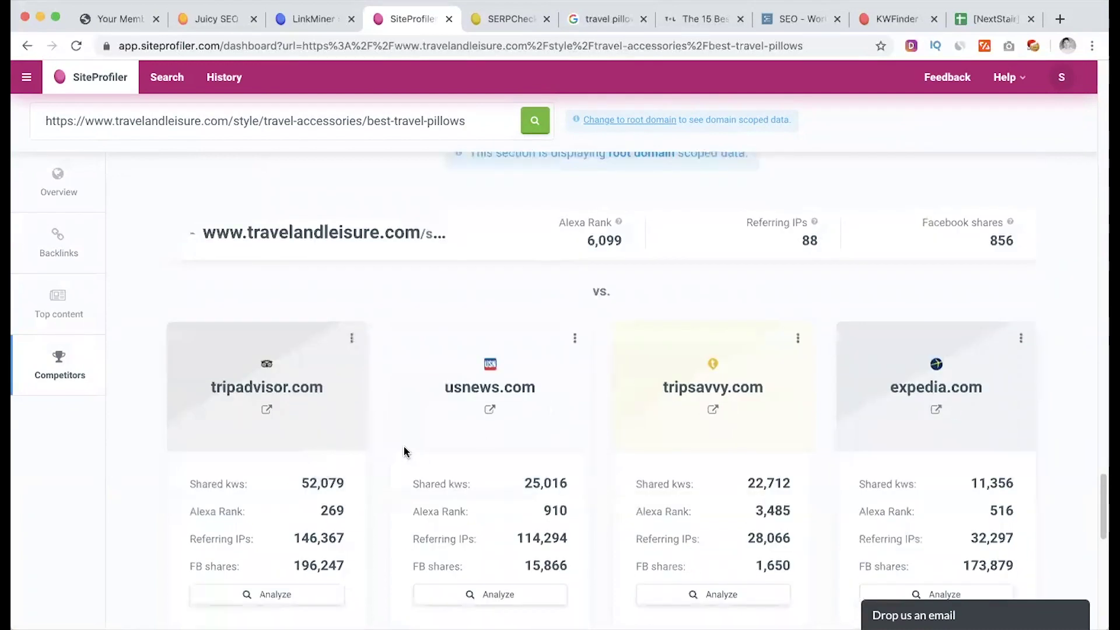
{"action": "scroll", "coordinate": [383, 453], "scroll_direction": "down", "scroll_amount": 6}
{"action": "scroll", "coordinate": [385, 455], "scroll_direction": "up", "scroll_amount": 5}
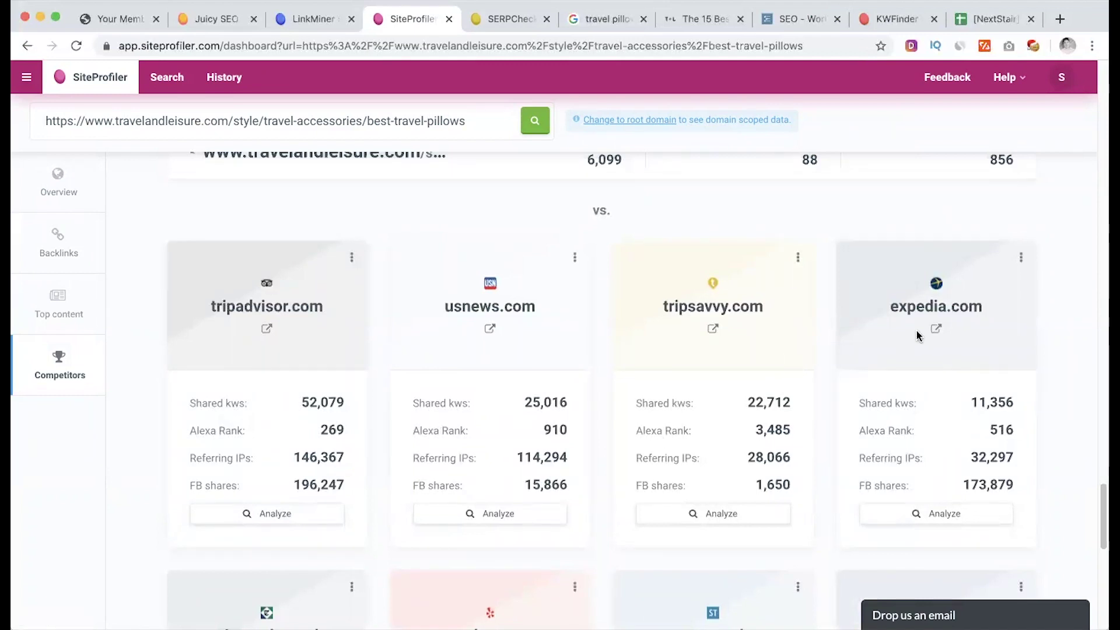
{"action": "scroll", "coordinate": [598, 452], "scroll_direction": "down", "scroll_amount": 5}
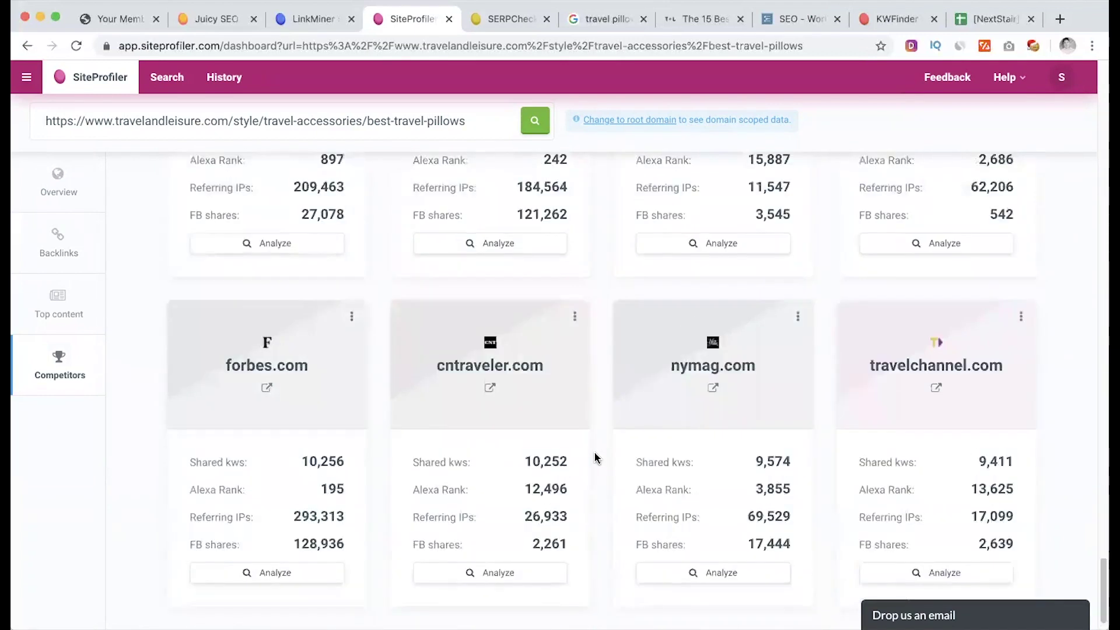
{"action": "scroll", "coordinate": [593, 450], "scroll_direction": "up", "scroll_amount": 15}
{"action": "scroll", "coordinate": [595, 458], "scroll_direction": "up", "scroll_amount": 10}
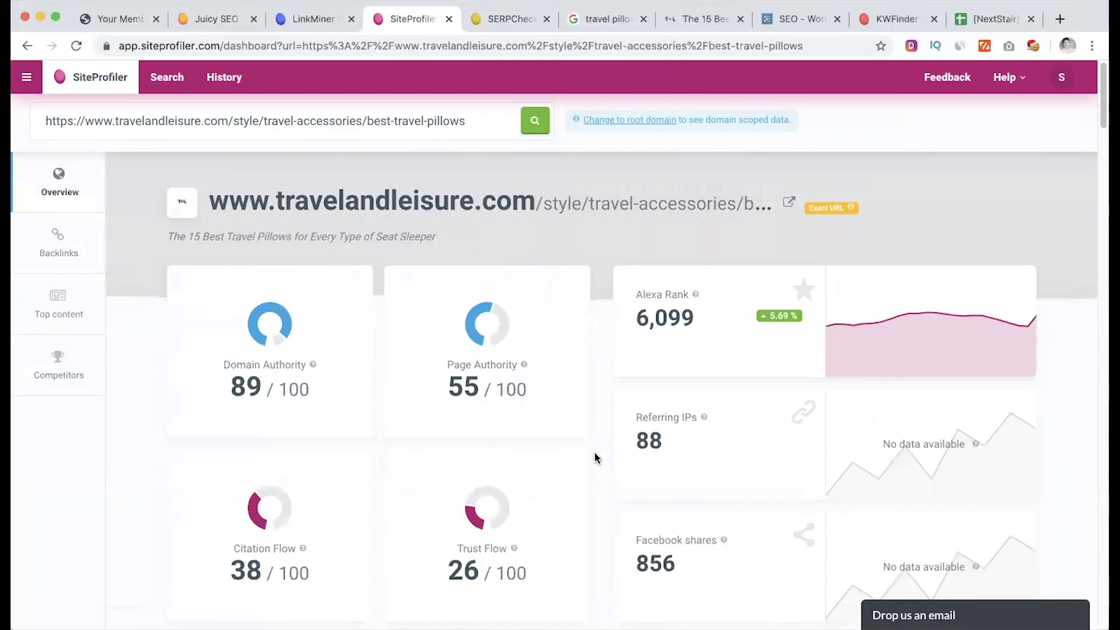
Filter the Travel + Leisure pillow page's LinkMiner backlinks to DoFollow only.
{"action": "key", "text": "ctrl+shift+Tab"}
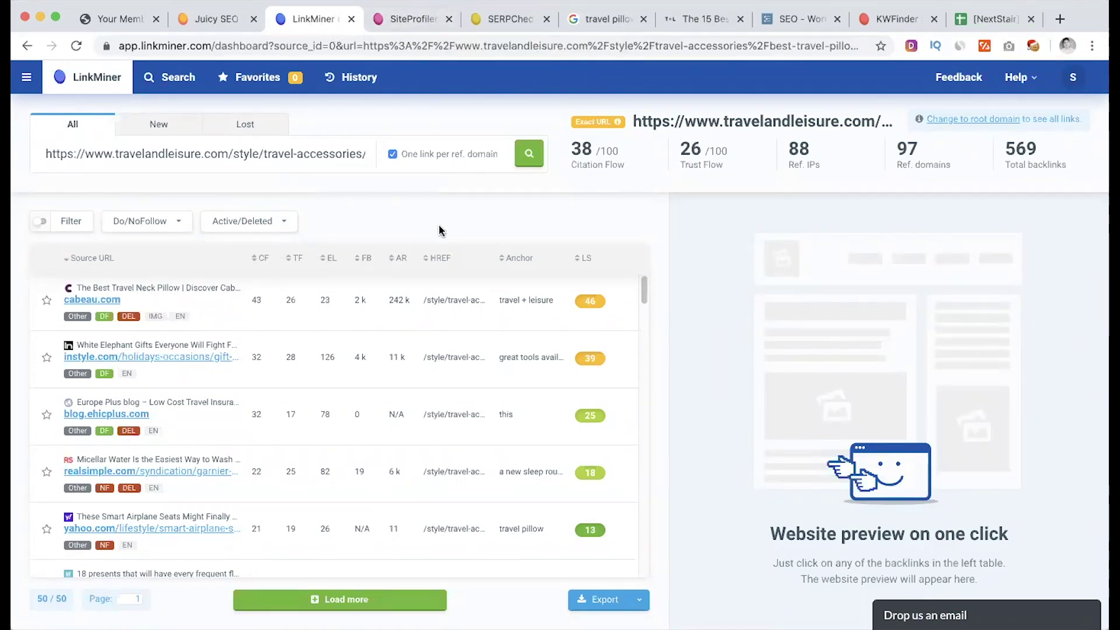
{"action": "scroll", "coordinate": [387, 383], "scroll_direction": "up", "scroll_amount": 1}
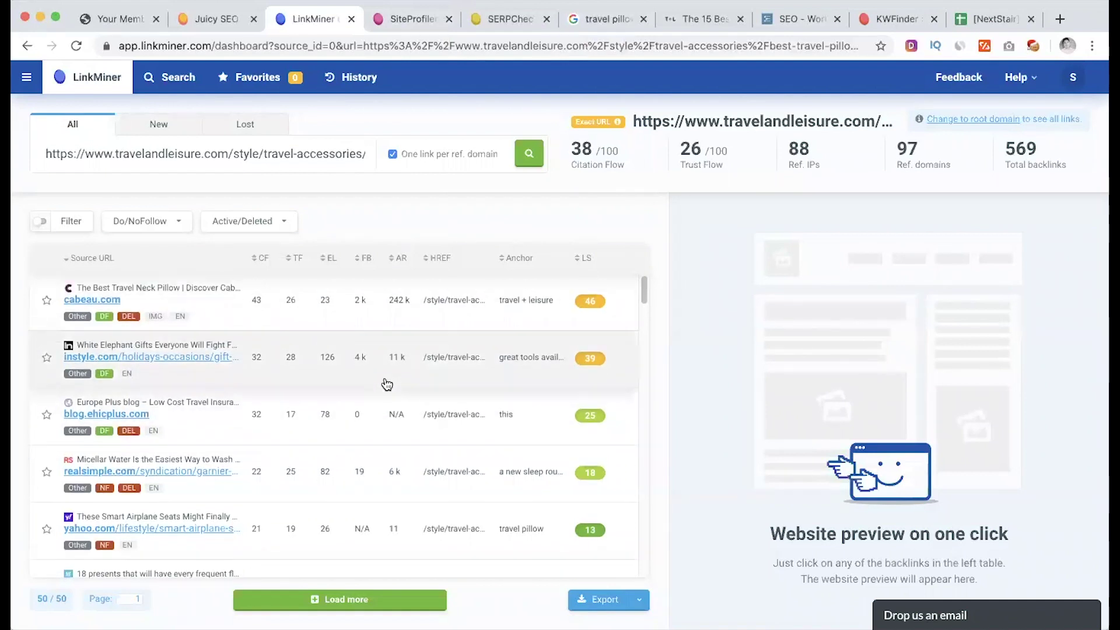
{"action": "left_click", "coordinate": [164, 223]}
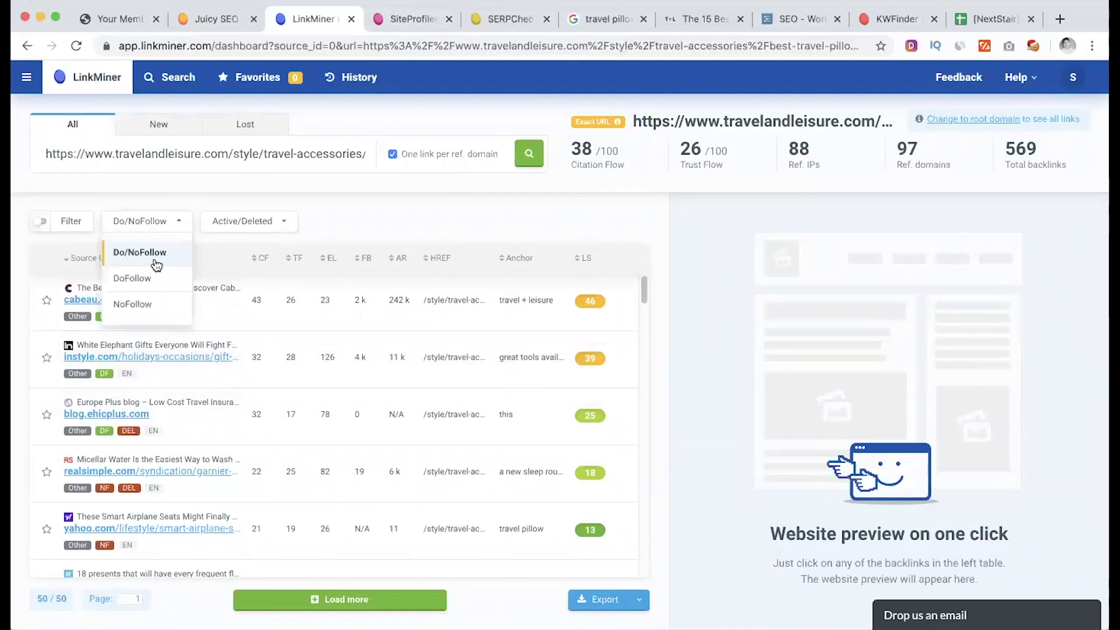
{"action": "left_click", "coordinate": [150, 280]}
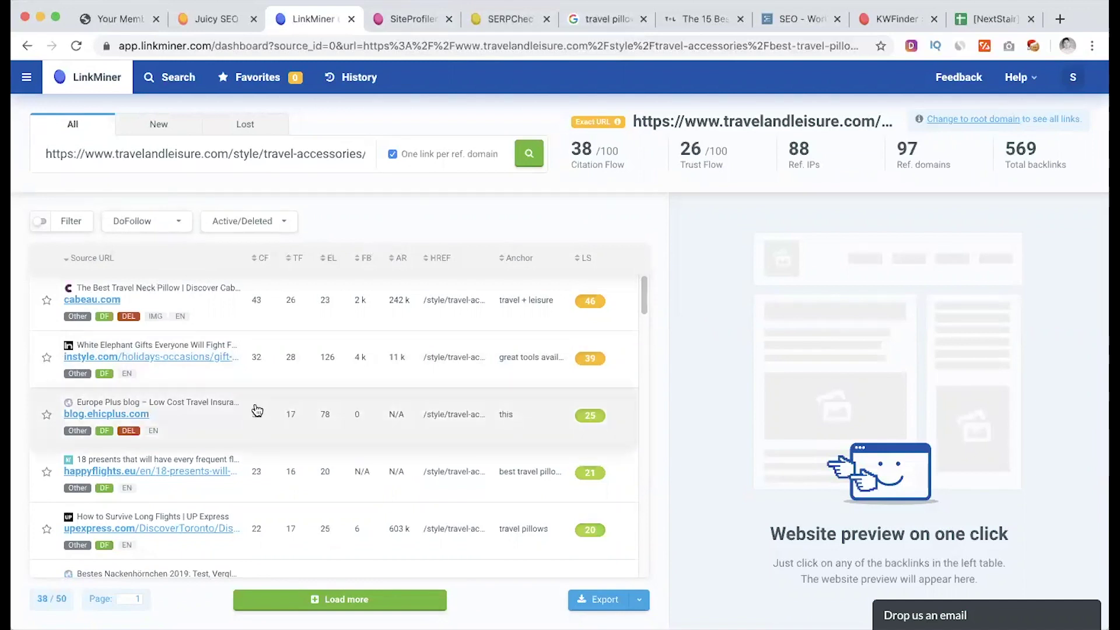
Show New, then All backlinks, and return via the WorkFlowy notes to the support pillow review results.
{"action": "left_click", "coordinate": [171, 132]}
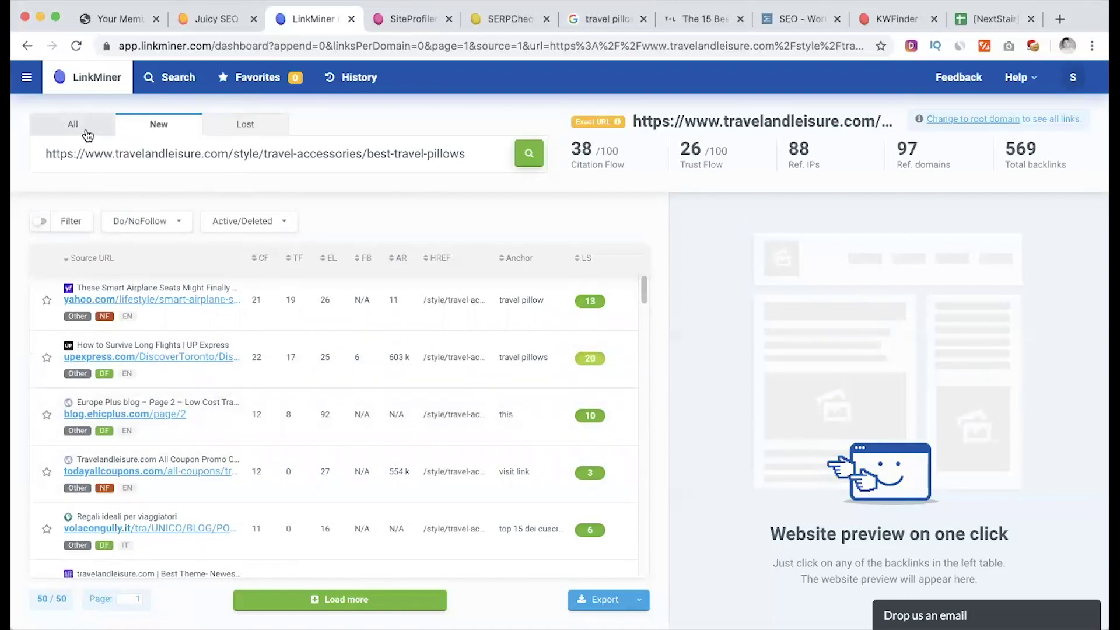
{"action": "left_click", "coordinate": [88, 135]}
{"action": "left_click", "coordinate": [802, 18]}
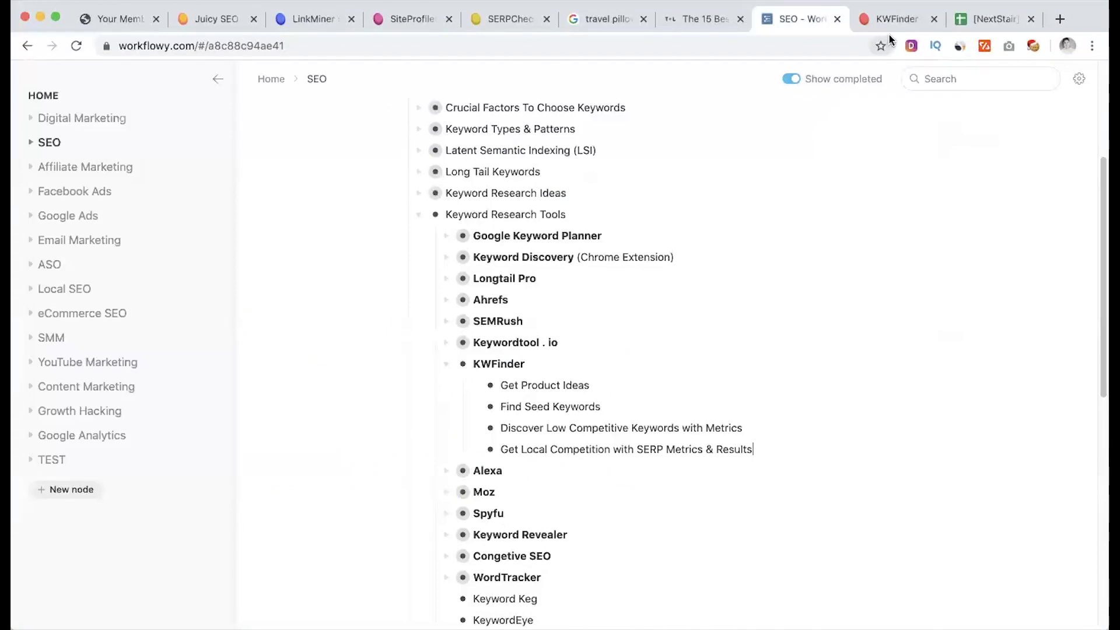
{"action": "left_click", "coordinate": [892, 19]}
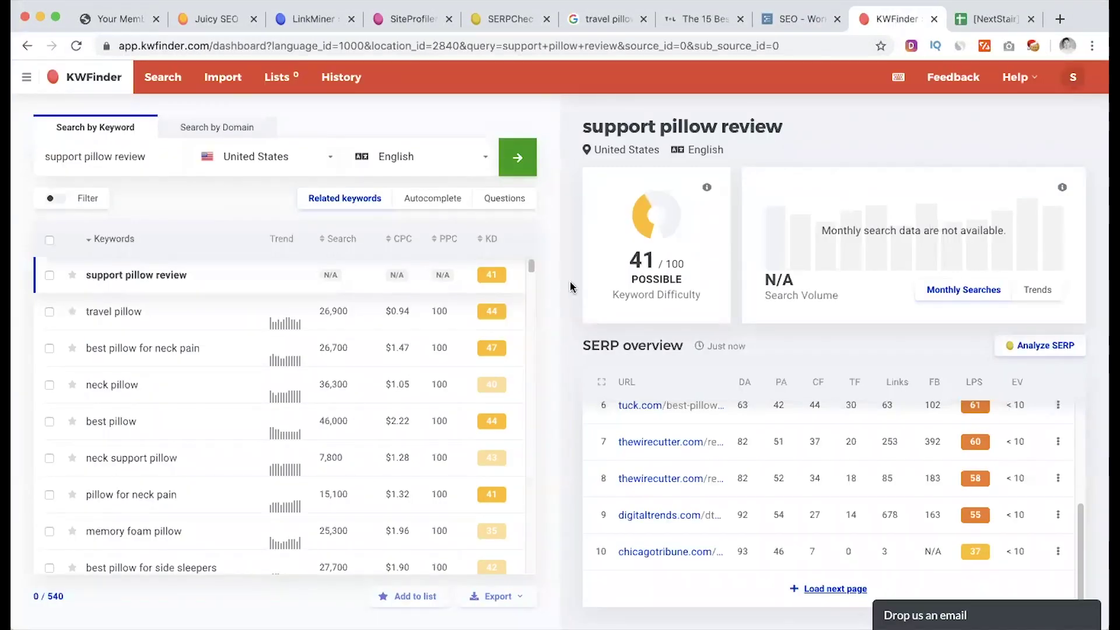